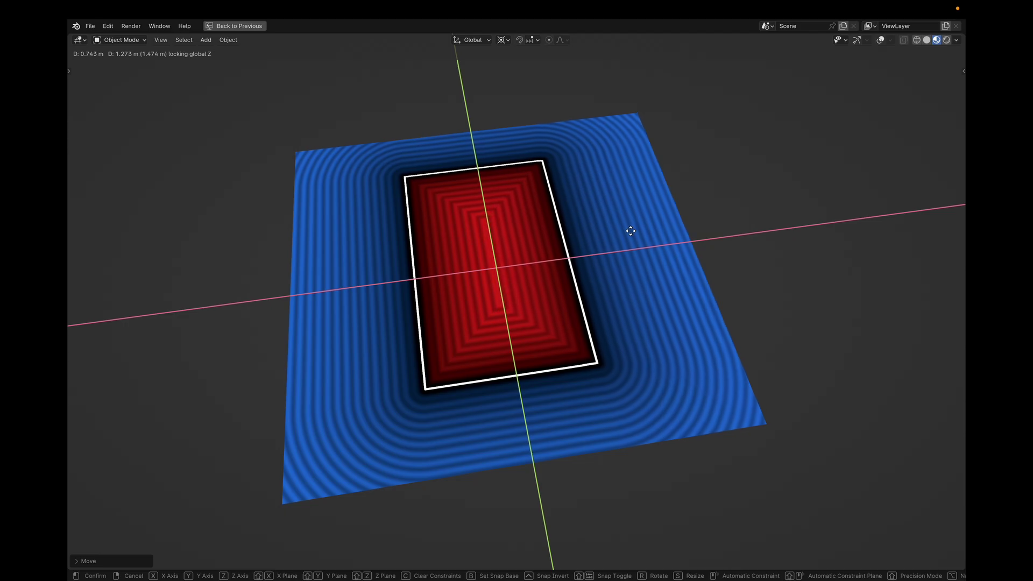
# Show the viewport overlays and move the corner empty within the XY plane to reshape the rectangle
pyautogui.click(632, 231)
pyautogui.hotkey('shift', 'alt', 'z')
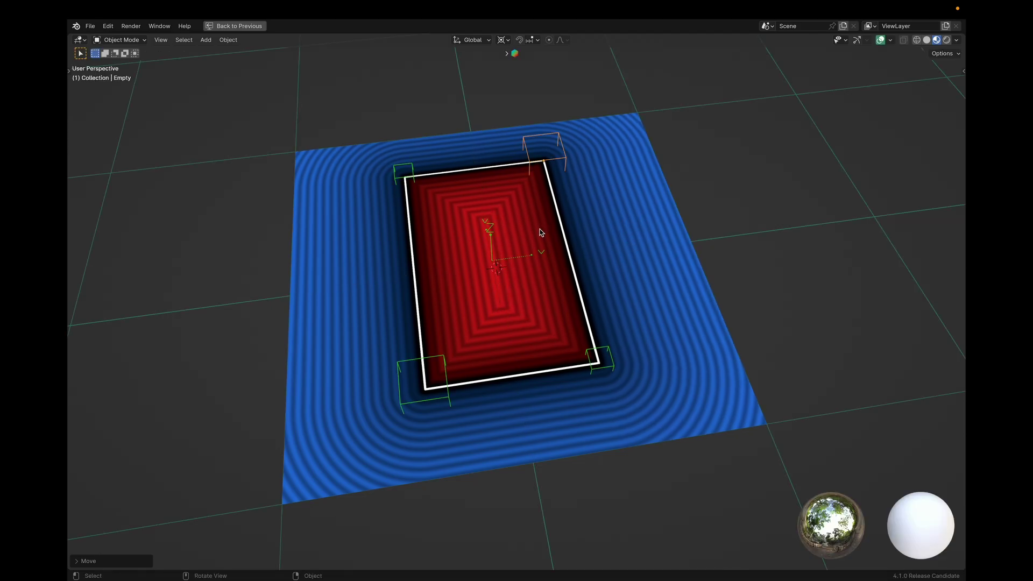
pyautogui.hscroll(5, 668, 243)
pyautogui.keyDown('ctrl'); pyautogui.scroll(4, 668, 244); pyautogui.keyUp('ctrl')
pyautogui.keyDown('shift'); pyautogui.scroll(3, 668, 243); pyautogui.keyUp('shift')
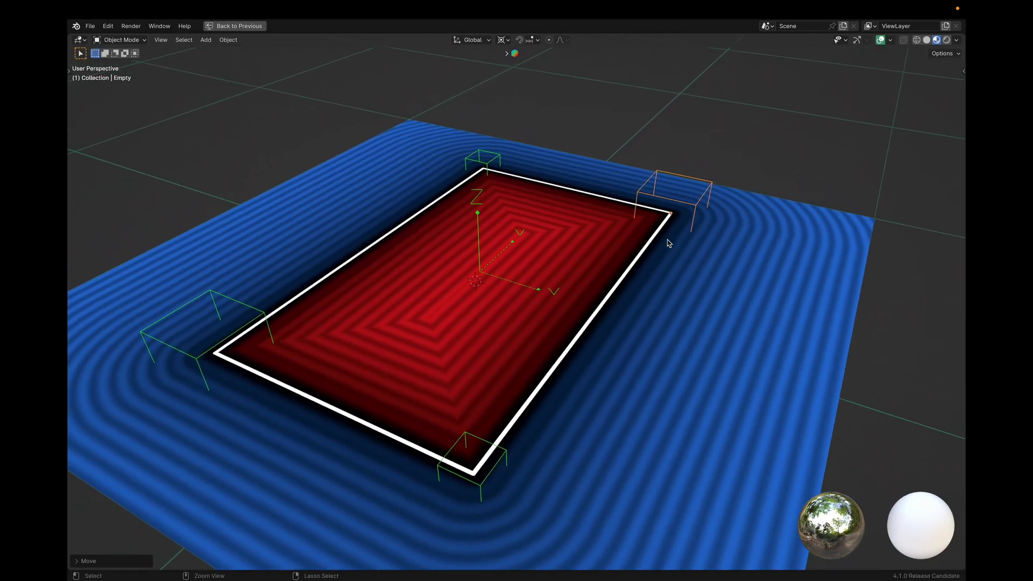
pyautogui.keyDown('ctrl'); pyautogui.scroll(-4, 667, 244); pyautogui.keyUp('ctrl')
pyautogui.hscroll(-5, 668, 243)
pyautogui.scroll(3, 668, 243)
pyautogui.keyDown('ctrl'); pyautogui.scroll(2, 668, 244); pyautogui.keyUp('ctrl')
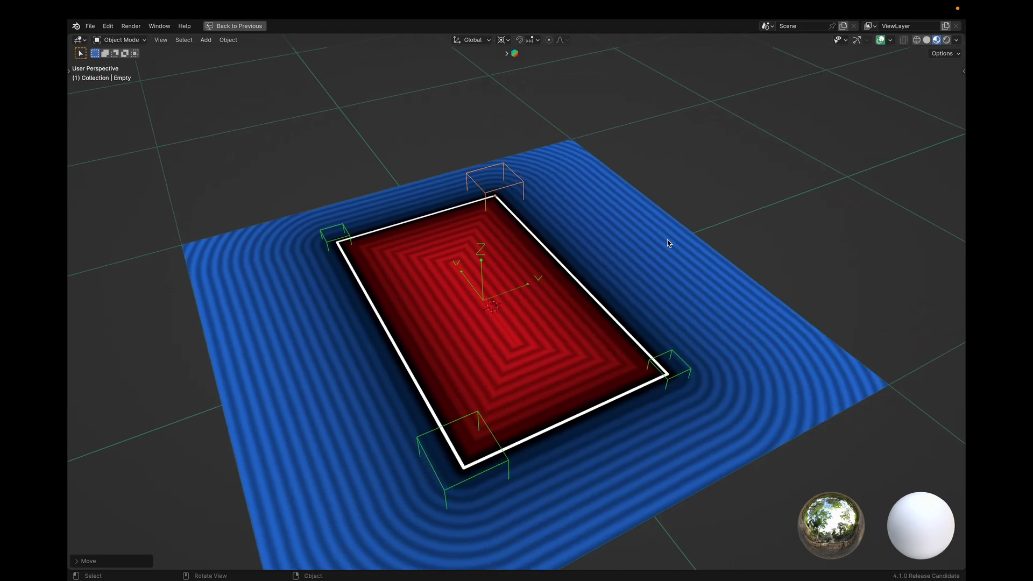
pyautogui.hscroll(-10, 669, 243)
pyautogui.hscroll(8, 669, 244)
pyautogui.press('g')
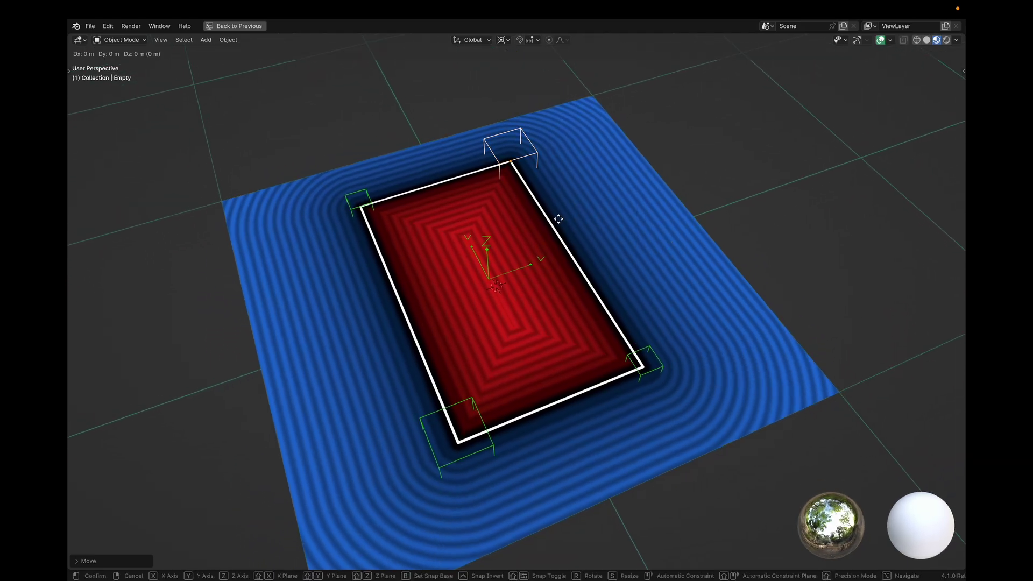
pyautogui.hotkey('shift', 'z')
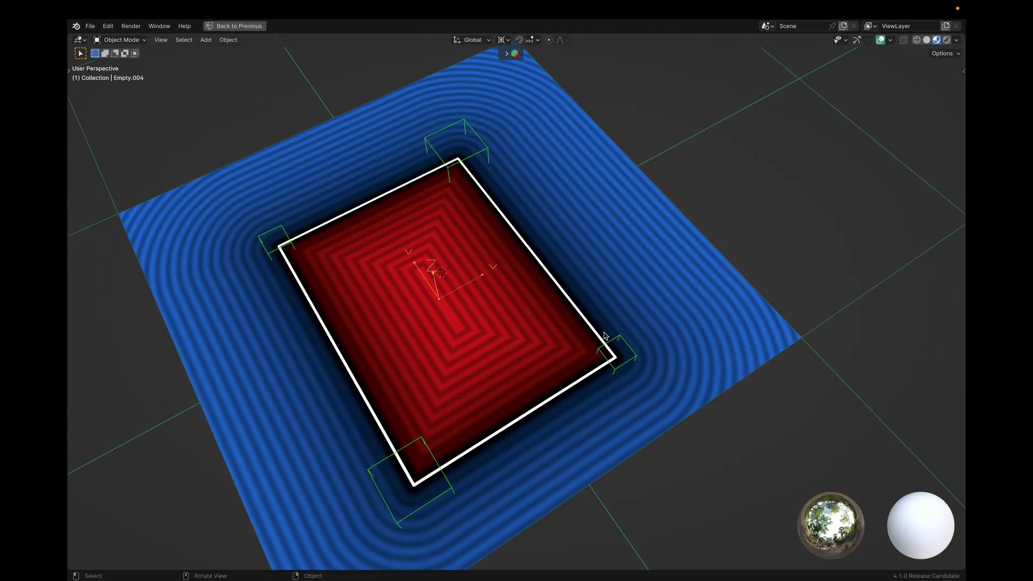
# Try raising a corner empty about 0.26 m along Z to round that rectangle corner, and undo the move
pyautogui.press('g')
pyautogui.press('z')
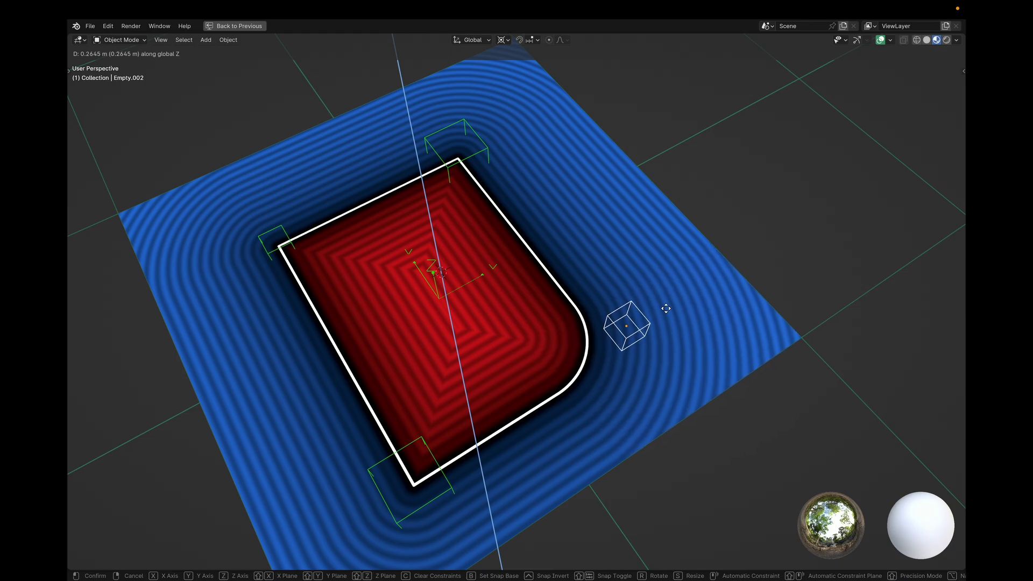
pyautogui.click(668, 306)
pyautogui.scroll(-8, 669, 309)
pyautogui.scroll(3, 669, 309)
pyautogui.hotkey('ctrl', 'z')
# Restore the full workspace layout and examine the rectangle beside its shader node tree
pyautogui.hscroll(-4, 669, 309)
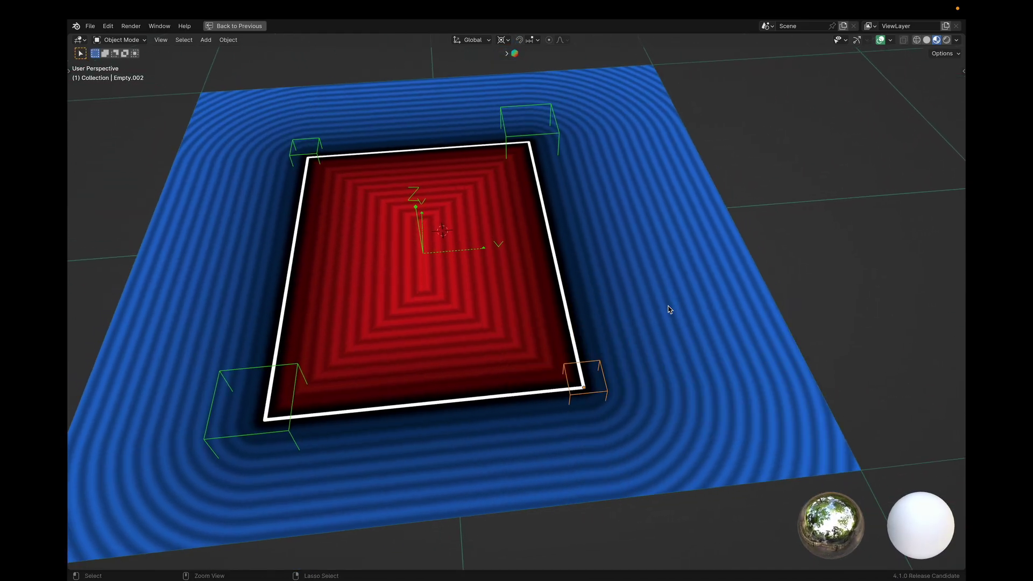
pyautogui.hotkey('ctrl', 'space')
pyautogui.hscroll(-4, 295, 329)
pyautogui.hscroll(-4, 295, 329)
pyautogui.scroll(-2, 295, 329)
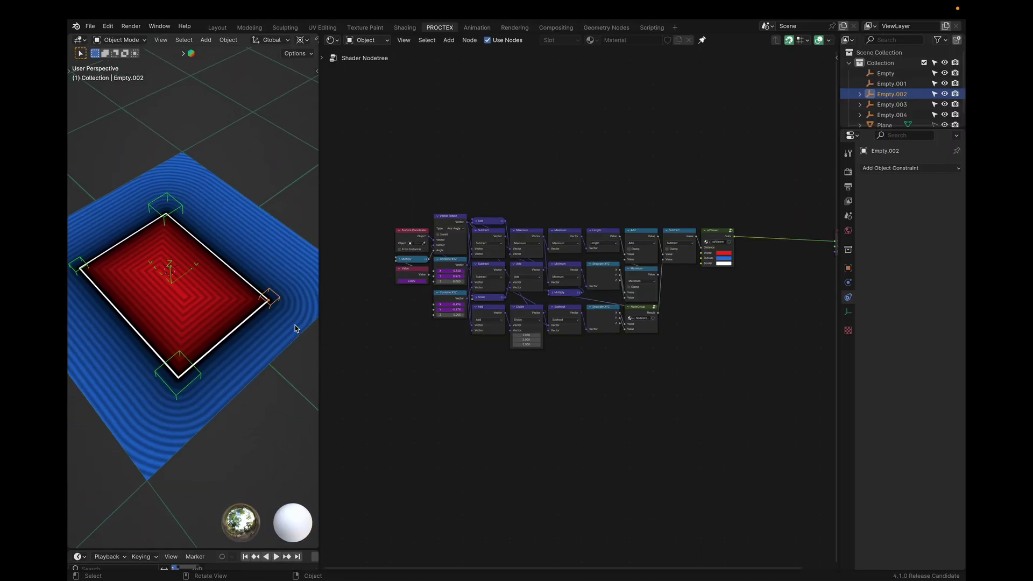
pyautogui.hscroll(-5, 295, 328)
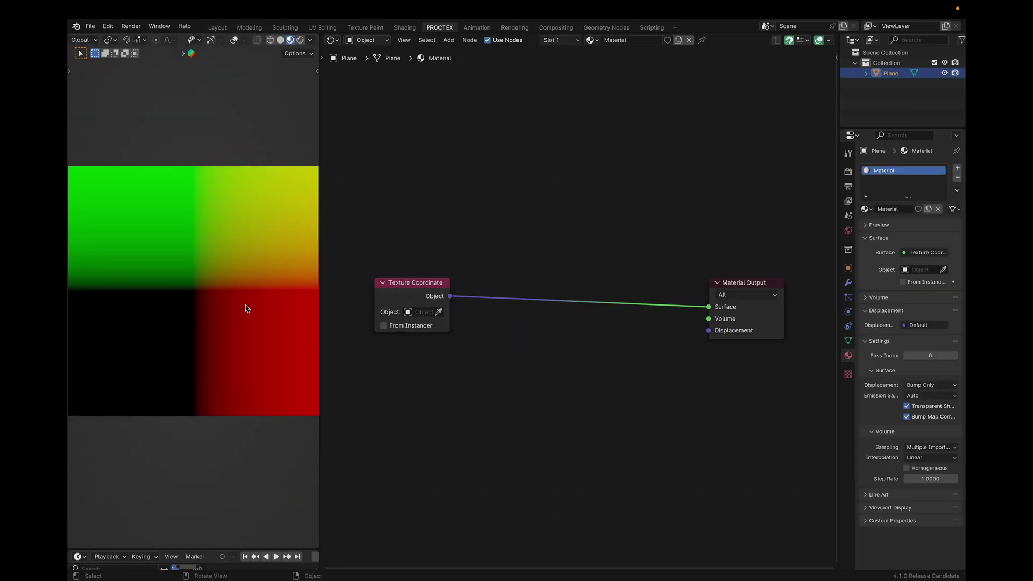
# Maximize the 3D viewport showing the plane and add a cube-shaped empty
pyautogui.hotkey('ctrl', 'space')
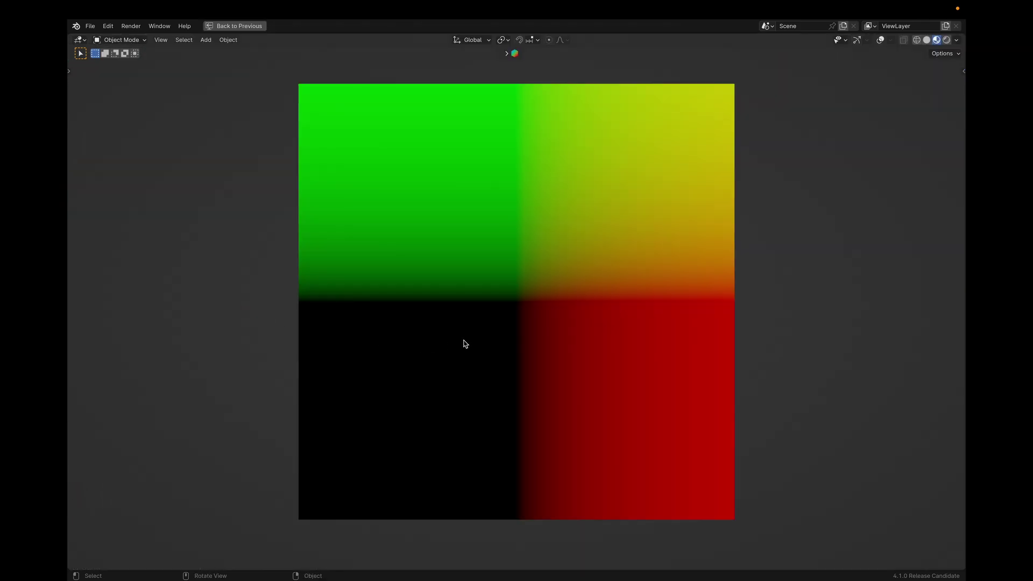
pyautogui.scroll(-1, 464, 341)
pyautogui.press('F3')
pyautogui.write('empty')
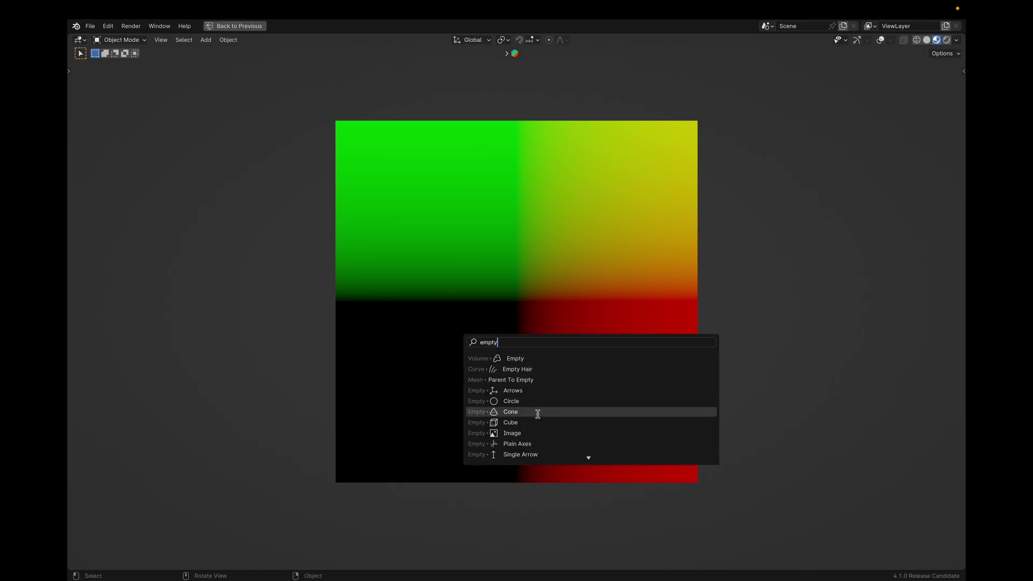
pyautogui.click(533, 423)
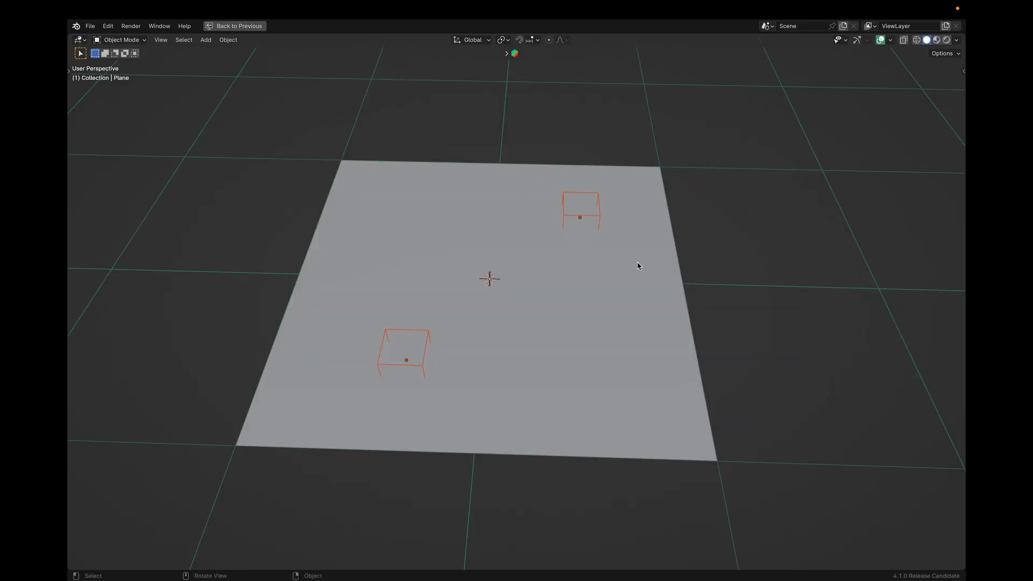
# Move the empty in the plane's positive X and Y quadrant, restricted to the XY plane
pyautogui.click(599, 219)
pyautogui.press('g')
pyautogui.hotkey('shift', 'z')
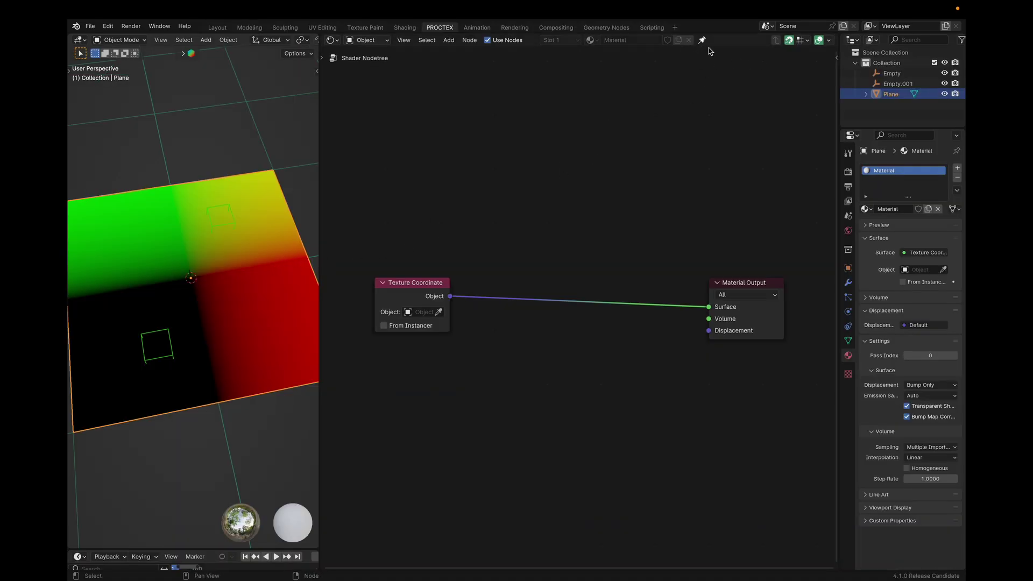
# Pin the plane's material node tree in the shader editor
pyautogui.click(702, 41)
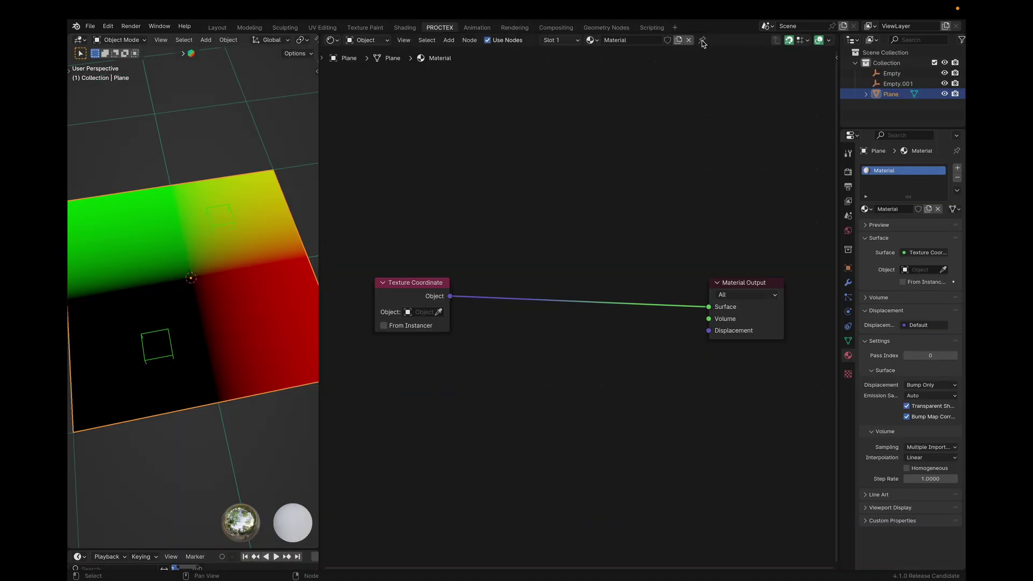
pyautogui.click(703, 41)
pyautogui.click(703, 41)
pyautogui.click(702, 42)
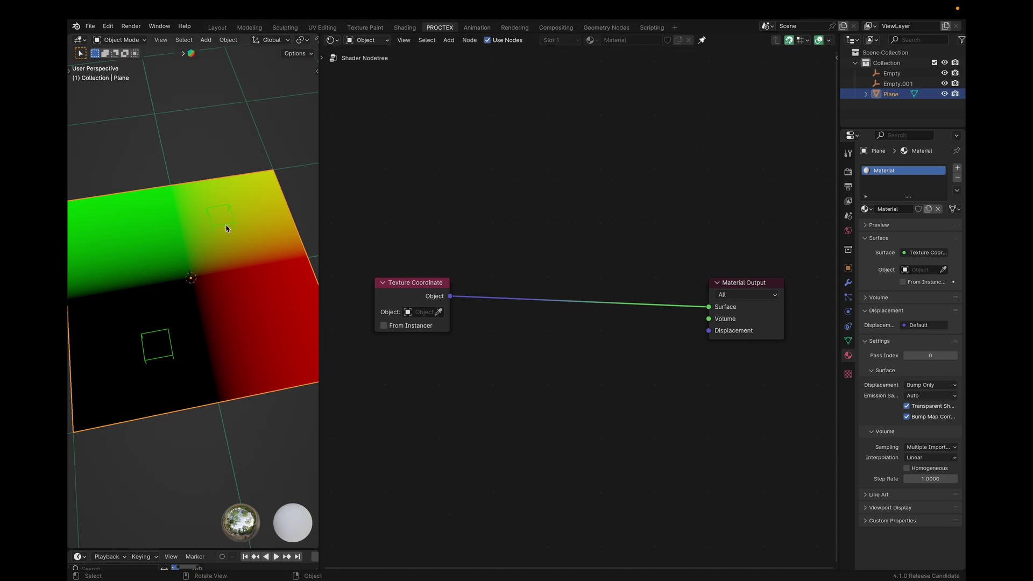
# Select the empty over the plane's yellow quadrant and display its transform properties
pyautogui.click(226, 226)
pyautogui.press('n')
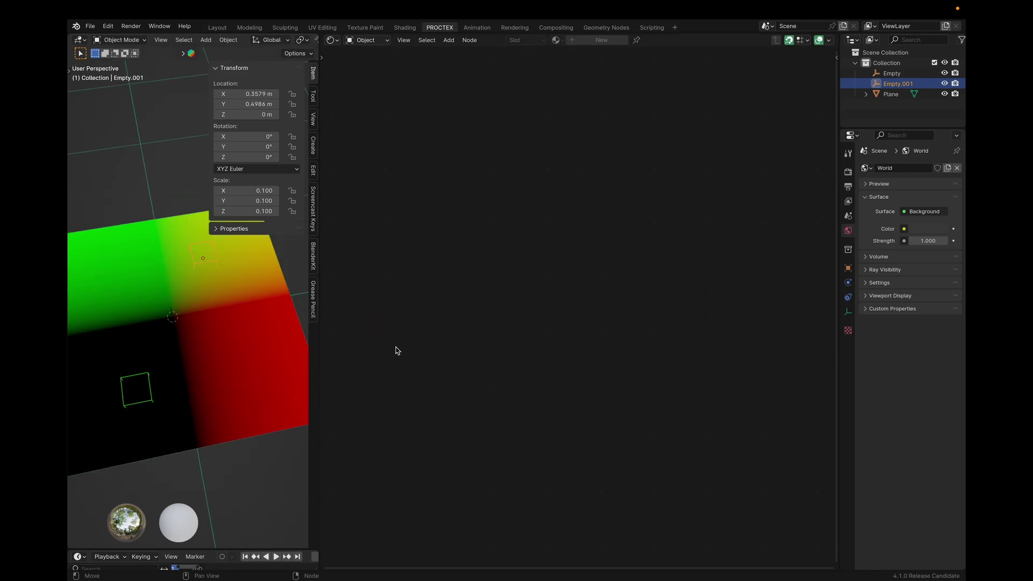
pyautogui.click(291, 379)
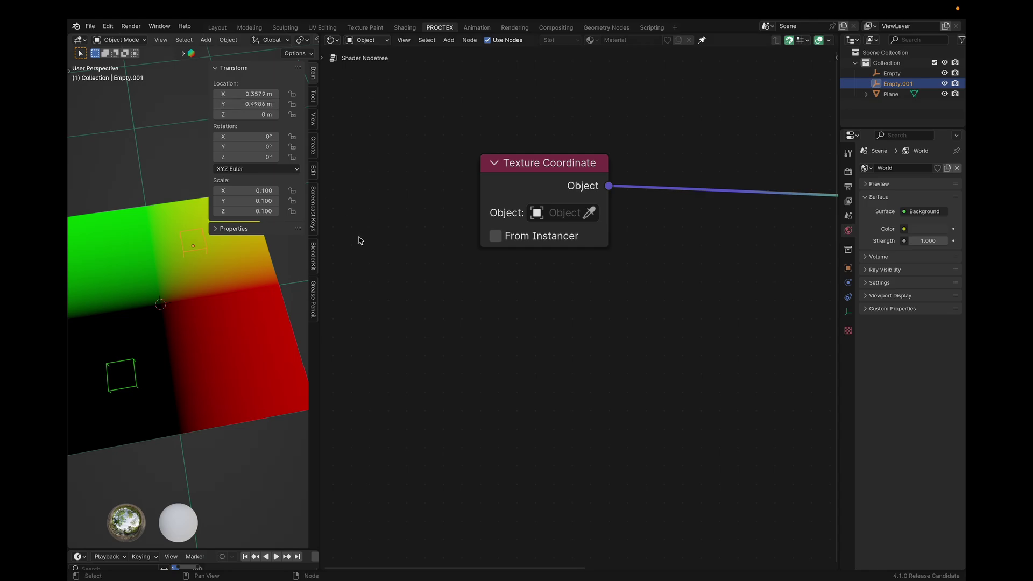
# Add a Combine XYZ node and drive its X value from the X location of Empty.001
pyautogui.hotkey('ctrl', 'v')
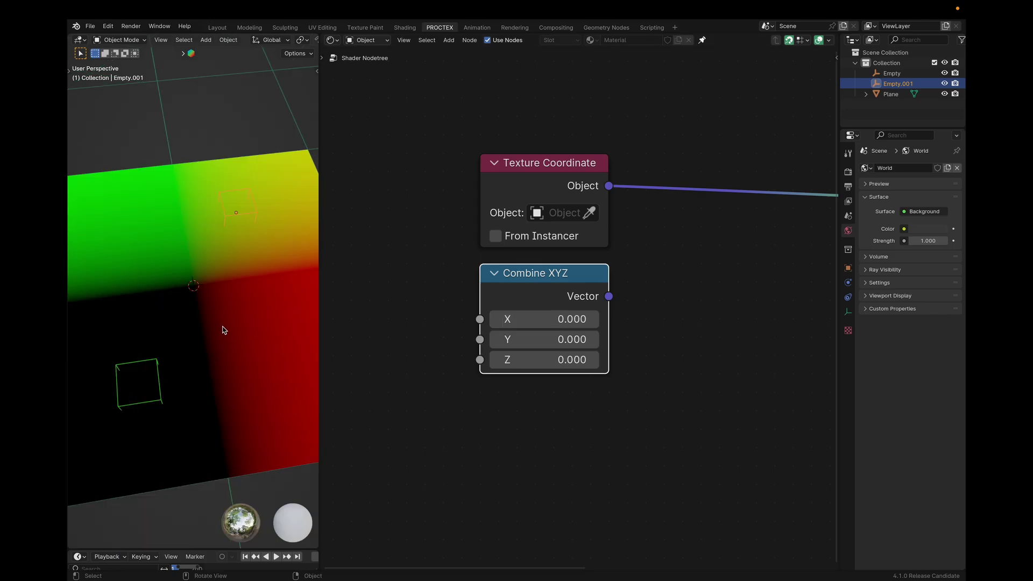
pyautogui.press('n')
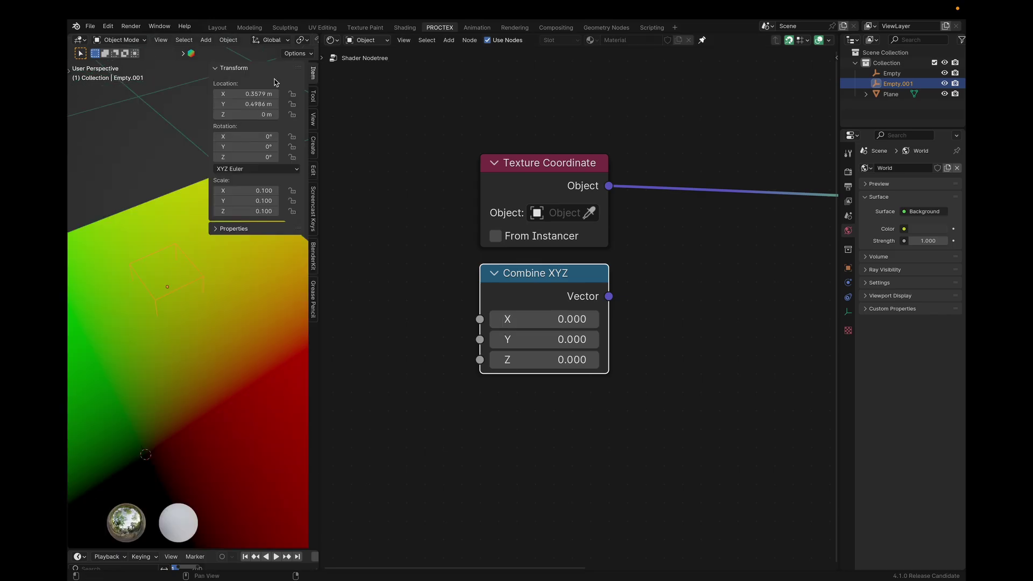
pyautogui.rightClick(259, 93)
pyautogui.press('Escape')
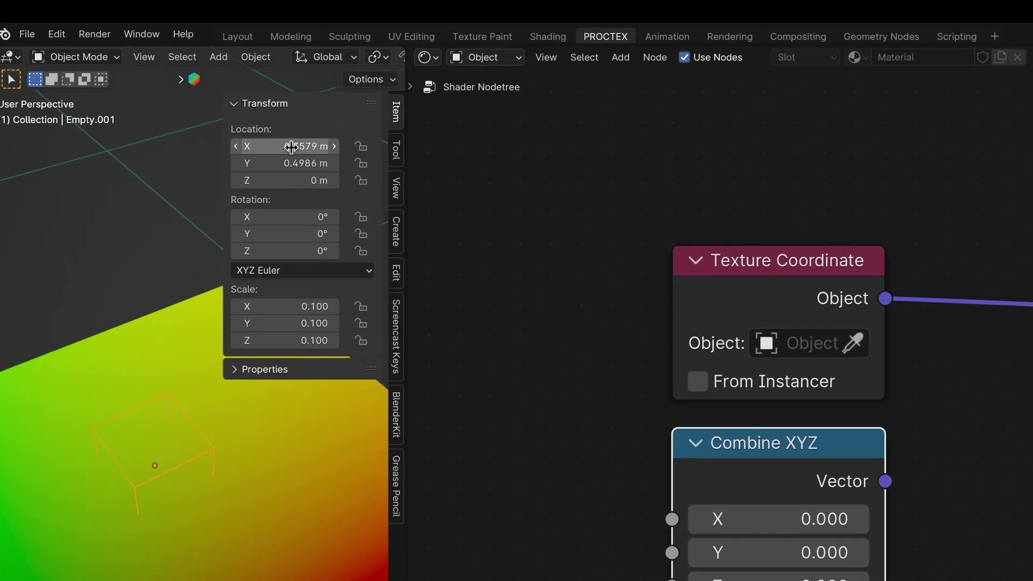
pyautogui.rightClick(285, 145)
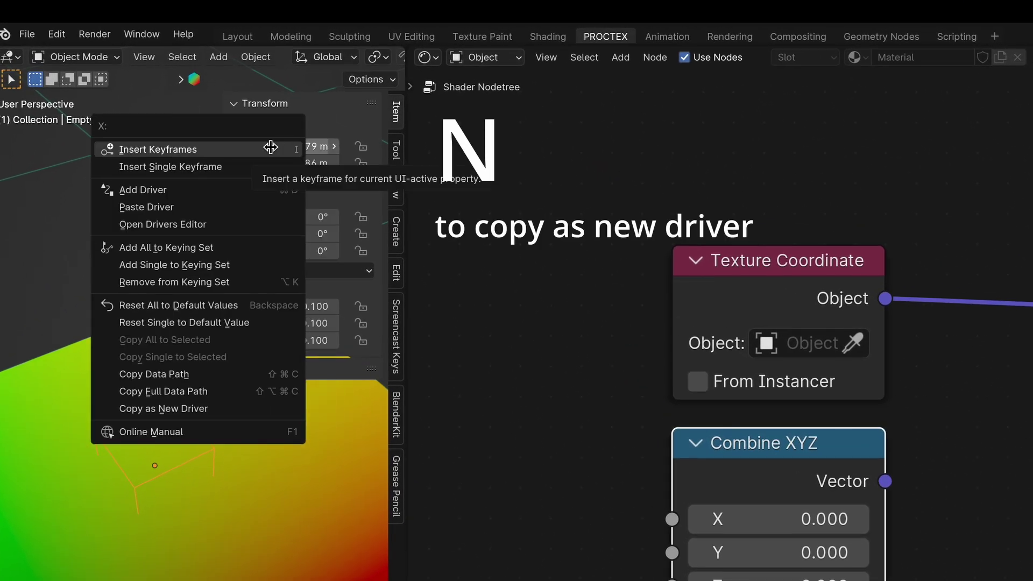
pyautogui.press('n')
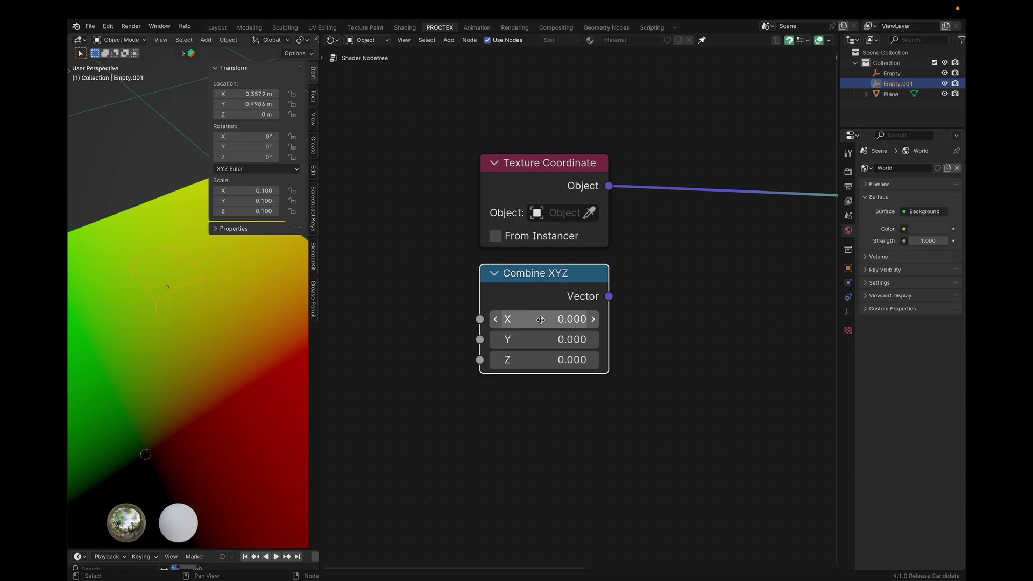
pyautogui.rightClick(555, 315)
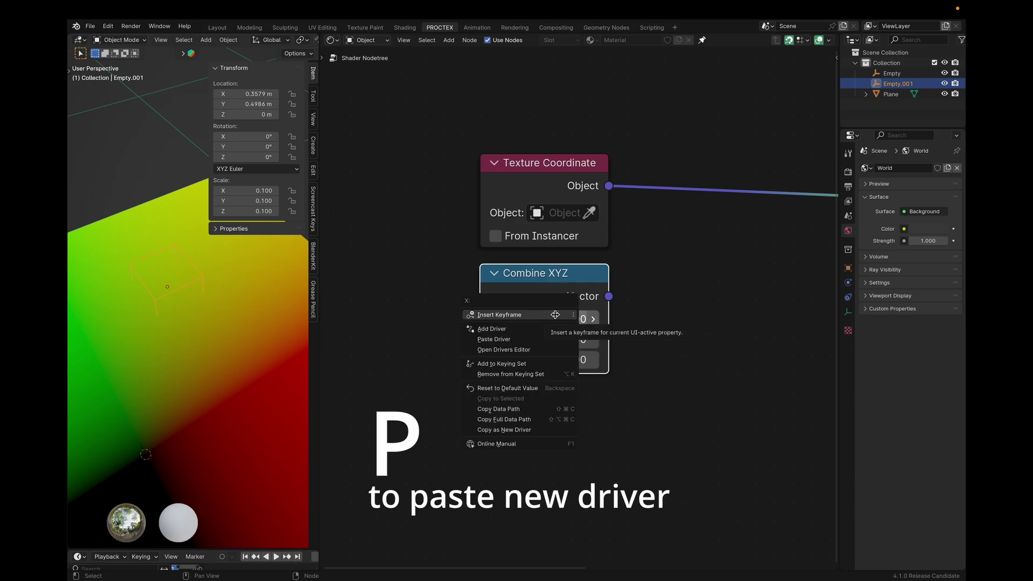
pyautogui.press('p')
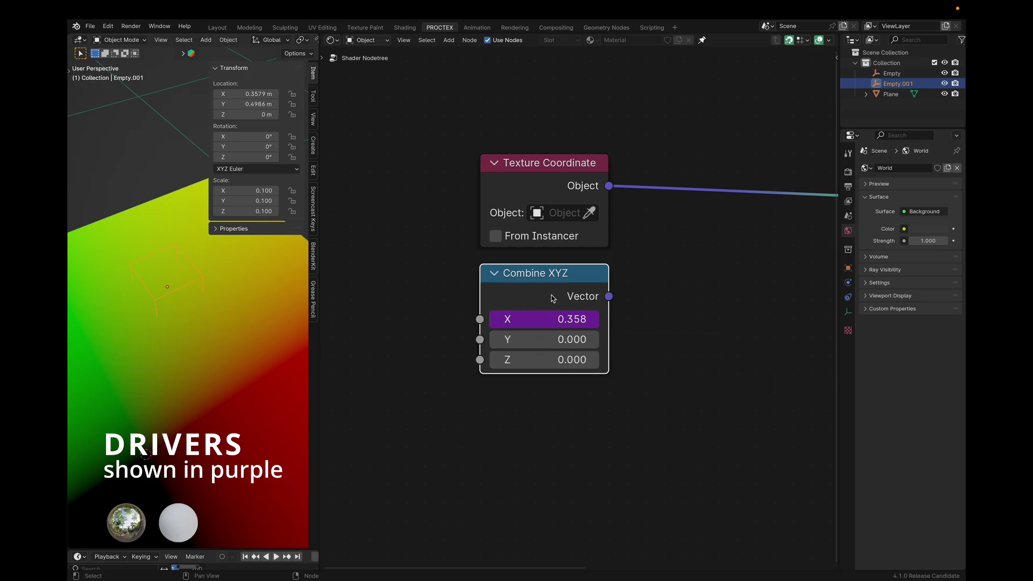
# Drive the Combine XYZ node's Y value from the Y location of Empty.001
pyautogui.rightClick(247, 104)
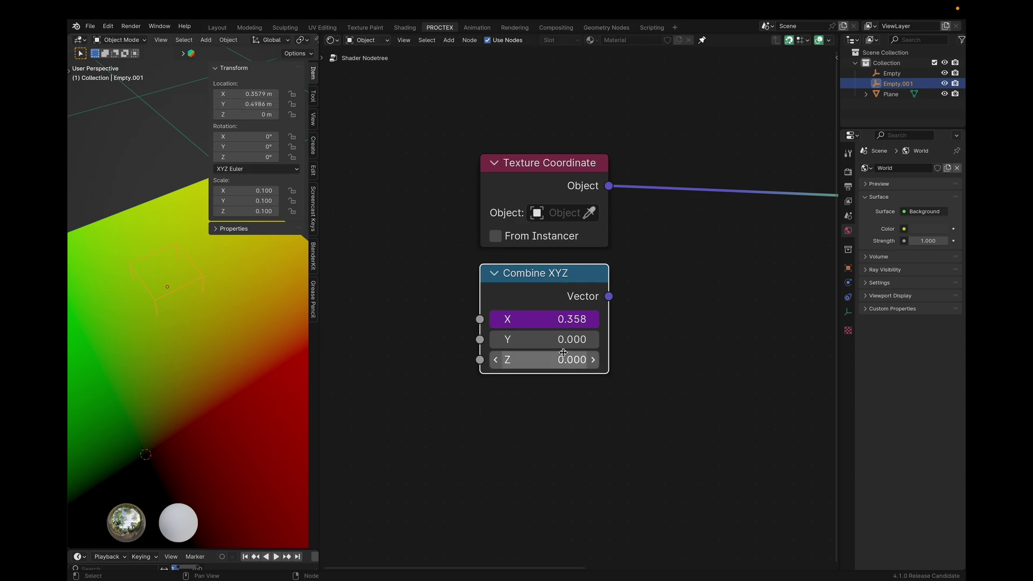
pyautogui.hscroll(2, 538, 345)
pyautogui.rightClick(492, 334)
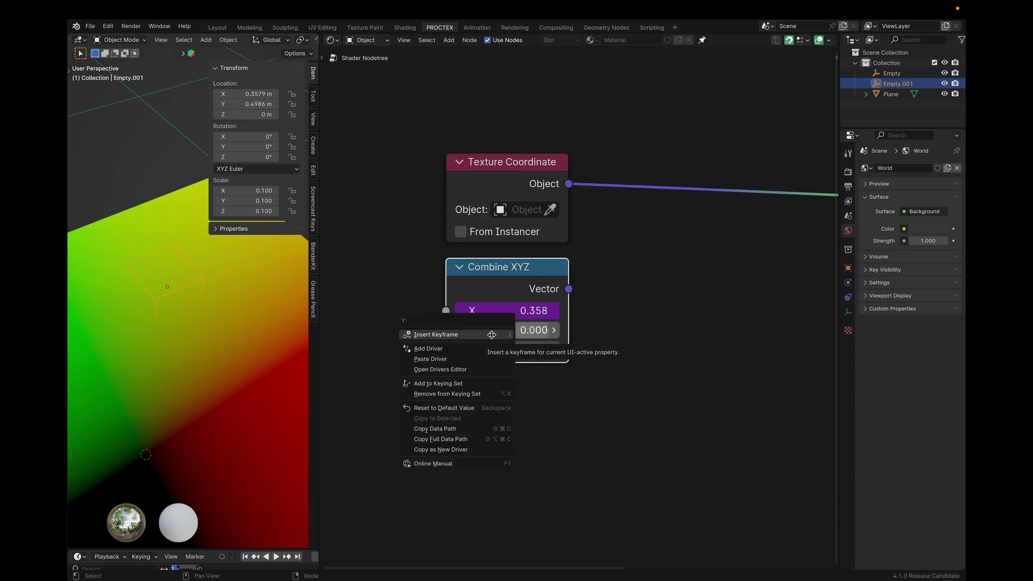
pyautogui.click(487, 359)
pyautogui.click(609, 303)
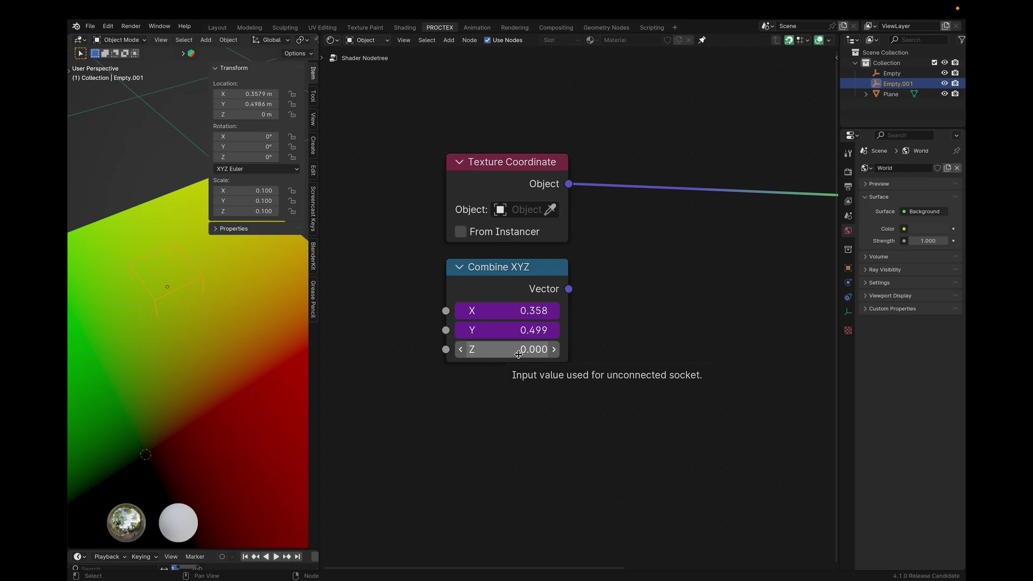
pyautogui.click(610, 280)
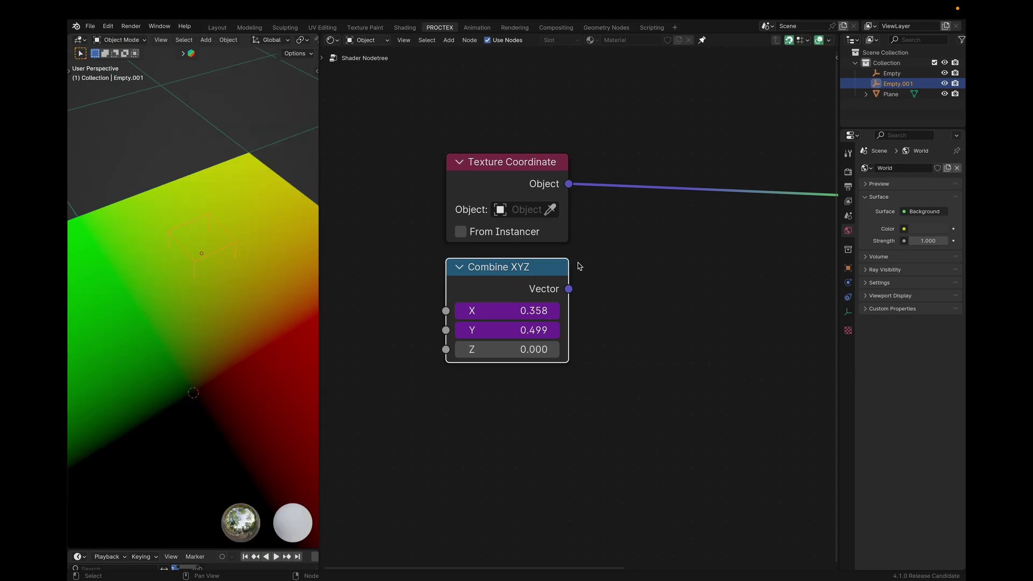
# Preview the Combine XYZ vector as the plane's material output and look at the plane from above
pyautogui.click(584, 257)
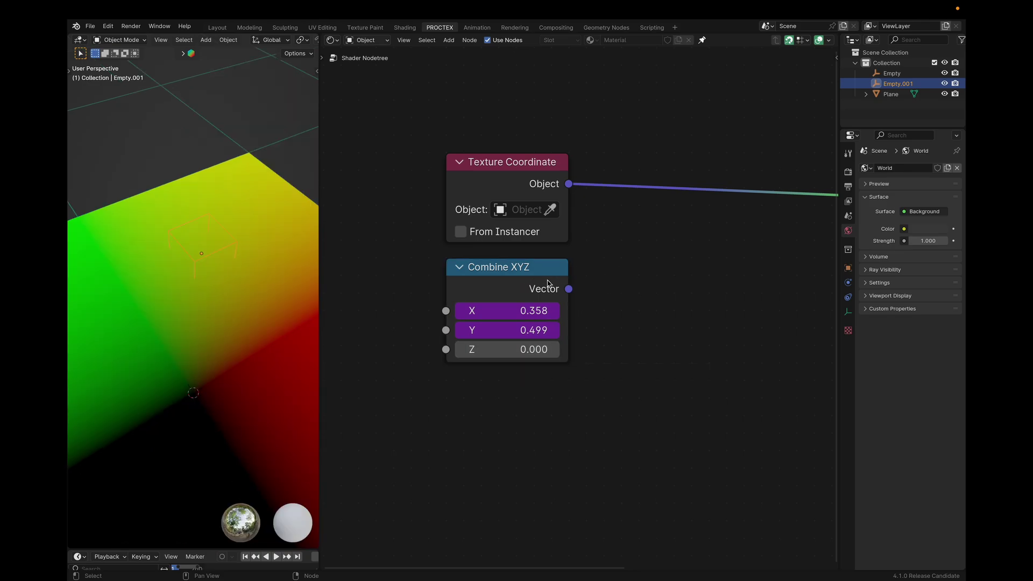
pyautogui.keyDown('ctrl'); pyautogui.keyDown('shift'); pyautogui.click(517, 280); pyautogui.keyUp('shift'); pyautogui.keyUp('ctrl')
pyautogui.press('KP_7')
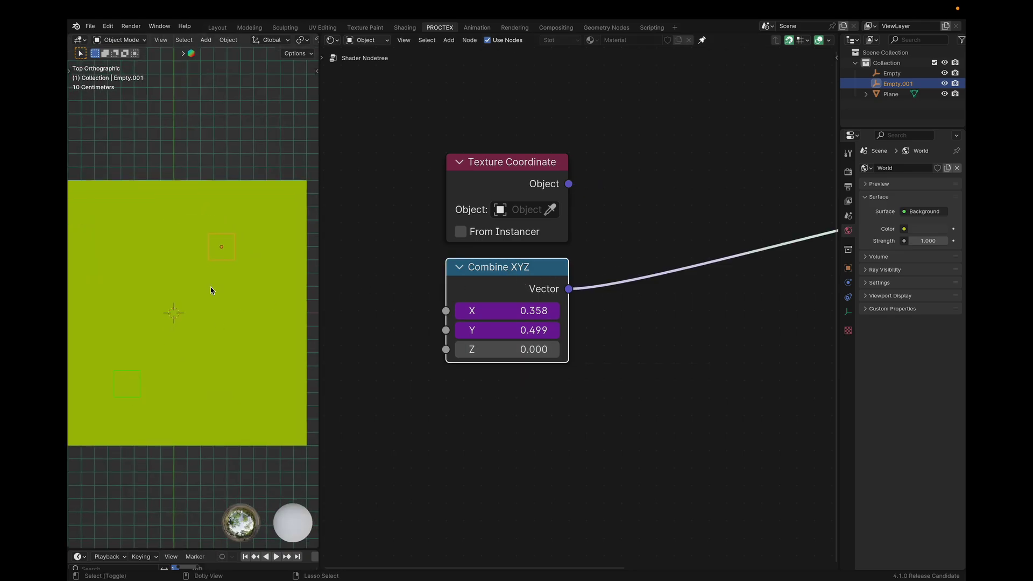
# Move Empty.001 within the XY plane to about the world origin
pyautogui.scroll(1, 210, 290)
pyautogui.keyDown('shift'); pyautogui.moveTo(209, 293); pyautogui.dragTo(210, 291, button='middle'); pyautogui.keyUp('shift')
pyautogui.press('g')
pyautogui.hotkey('shift', 'z')
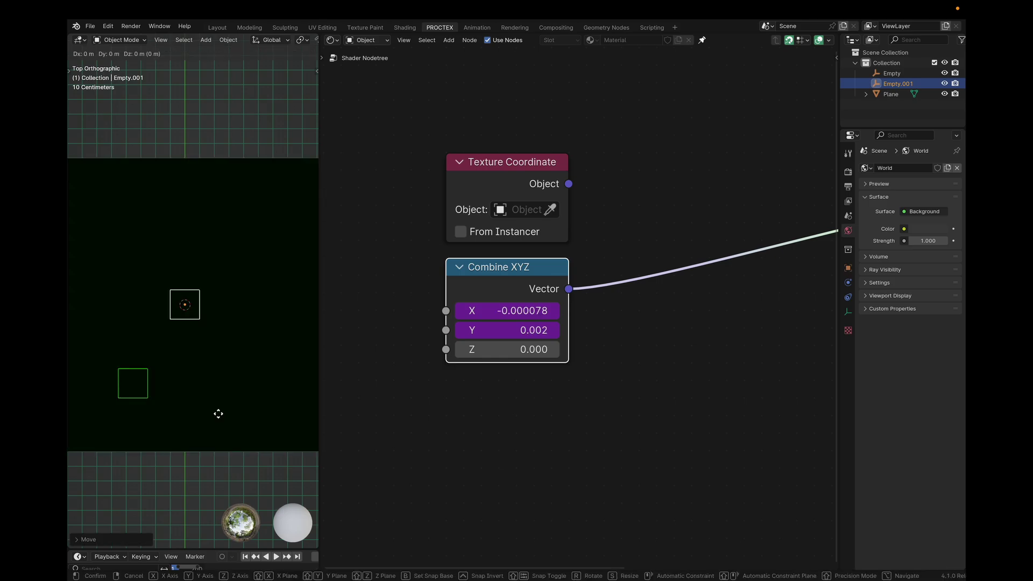
# Try sliding Empty.001 along the X and Y axes to test the driven color, and cancel the move
pyautogui.press('x')
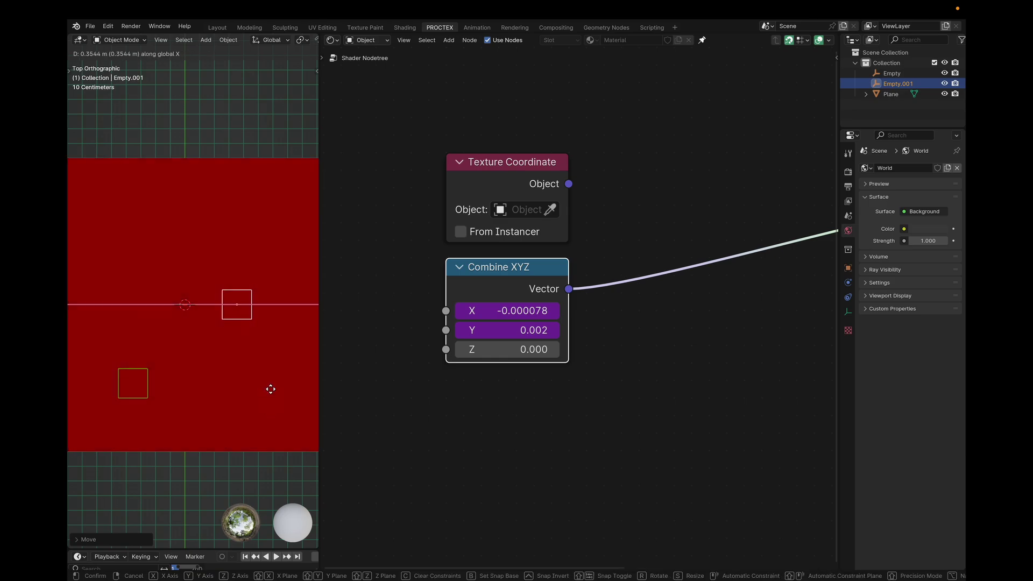
pyautogui.press('y')
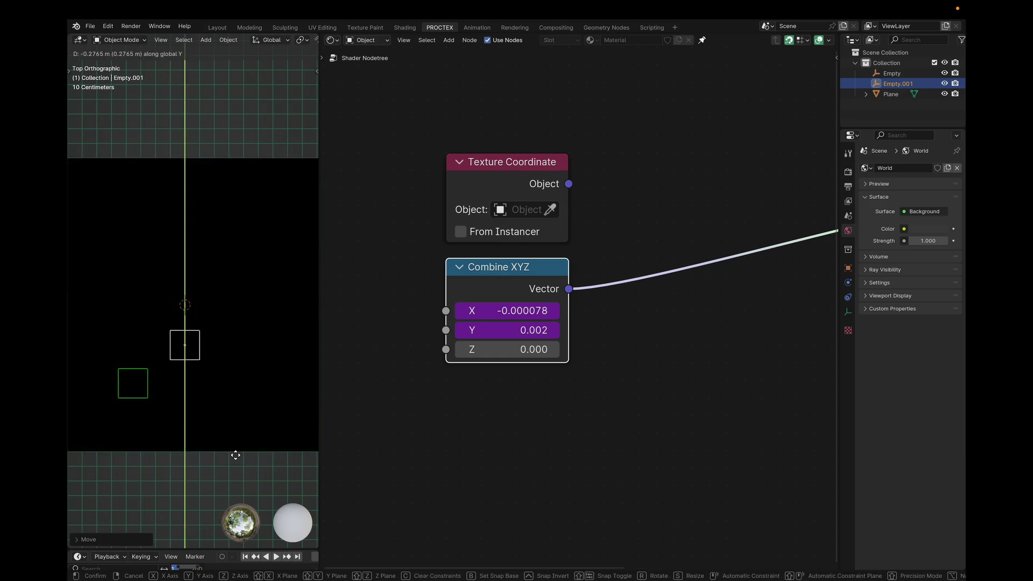
pyautogui.press('x')
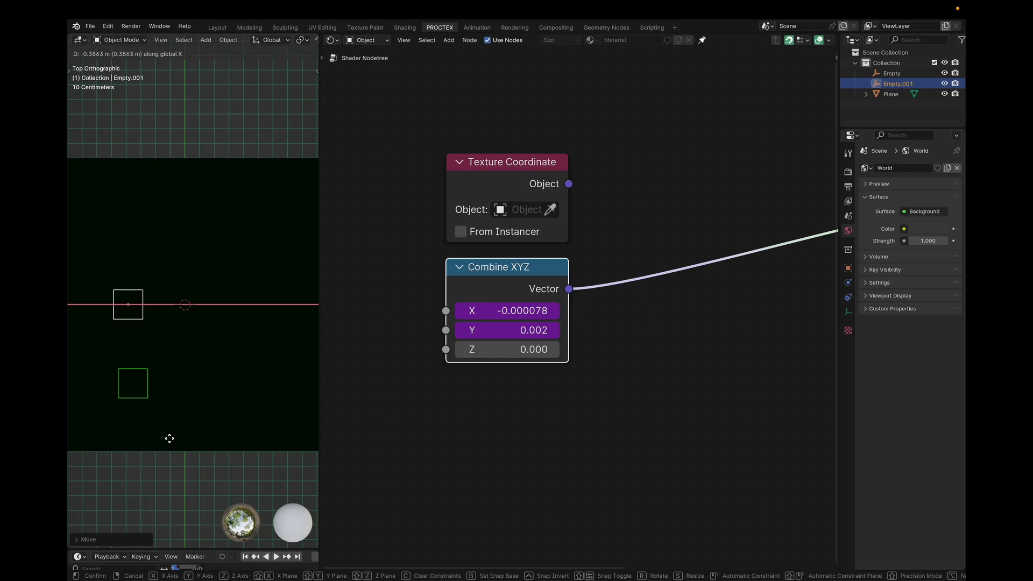
pyautogui.press('Escape')
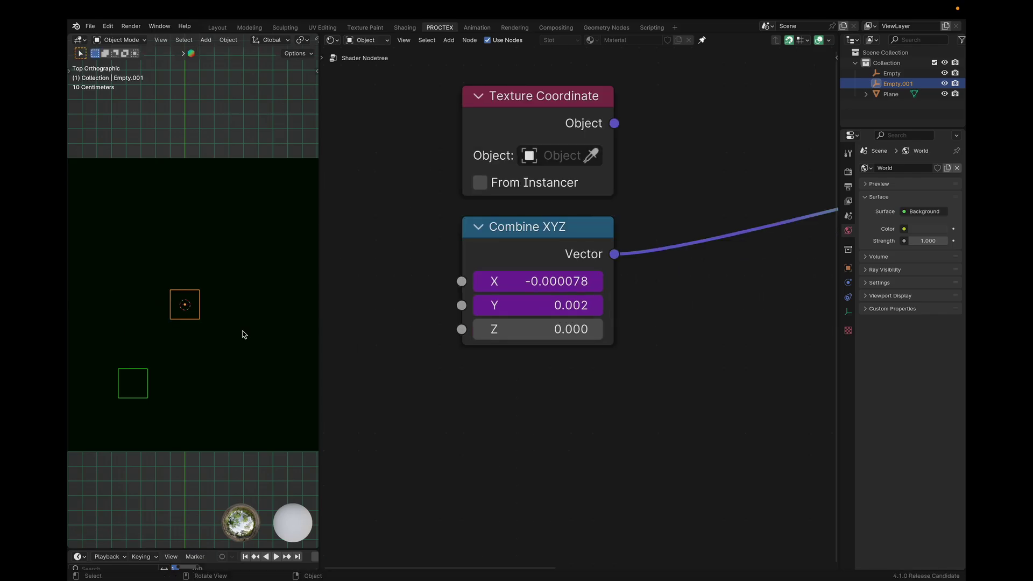
# Move Empty.001 into the negative quadrant and back across the plane to about X 0.383, Y 0.378
pyautogui.press('g')
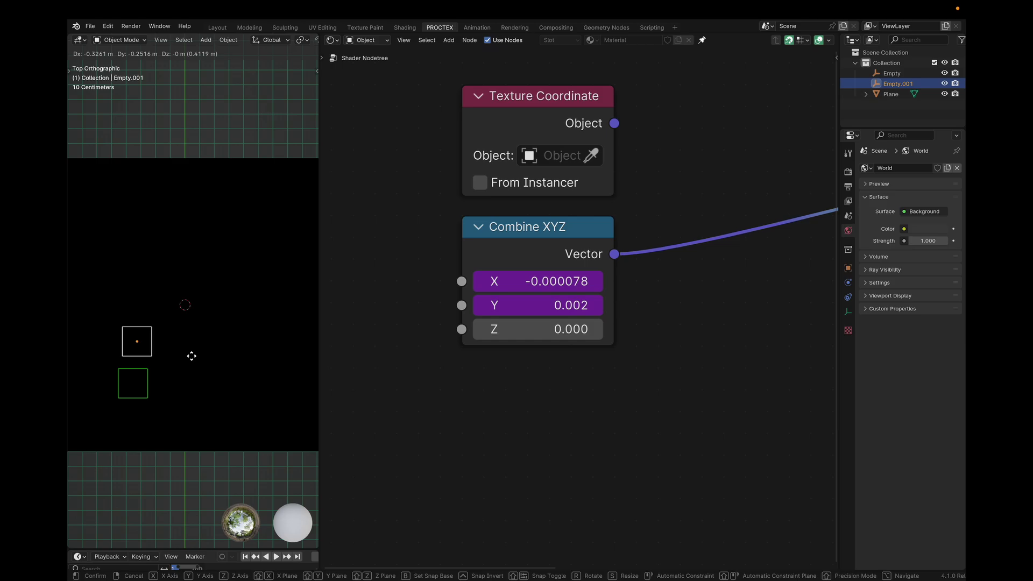
pyautogui.click(197, 363)
pyautogui.scroll(1, 538, 294)
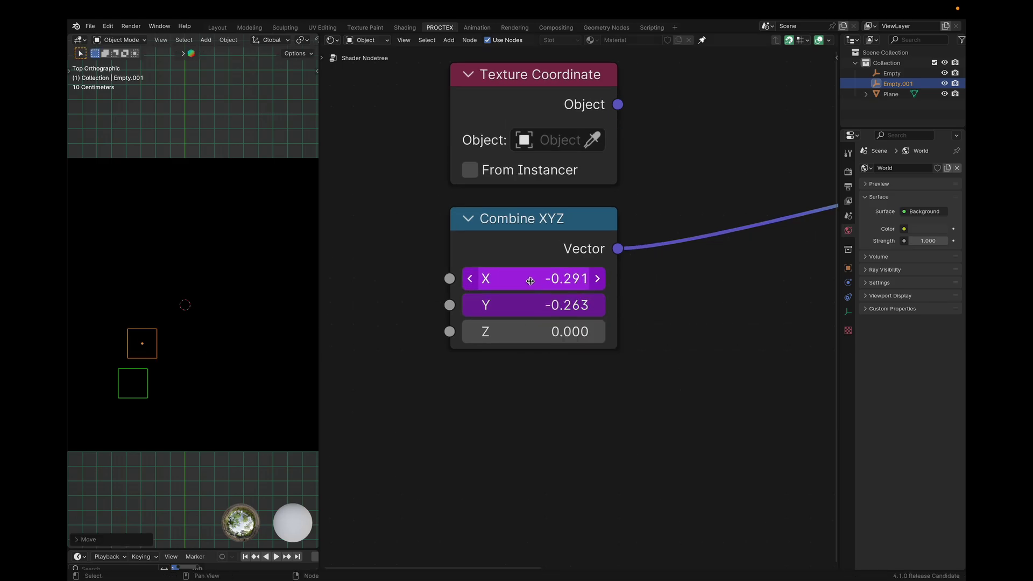
pyautogui.press('g')
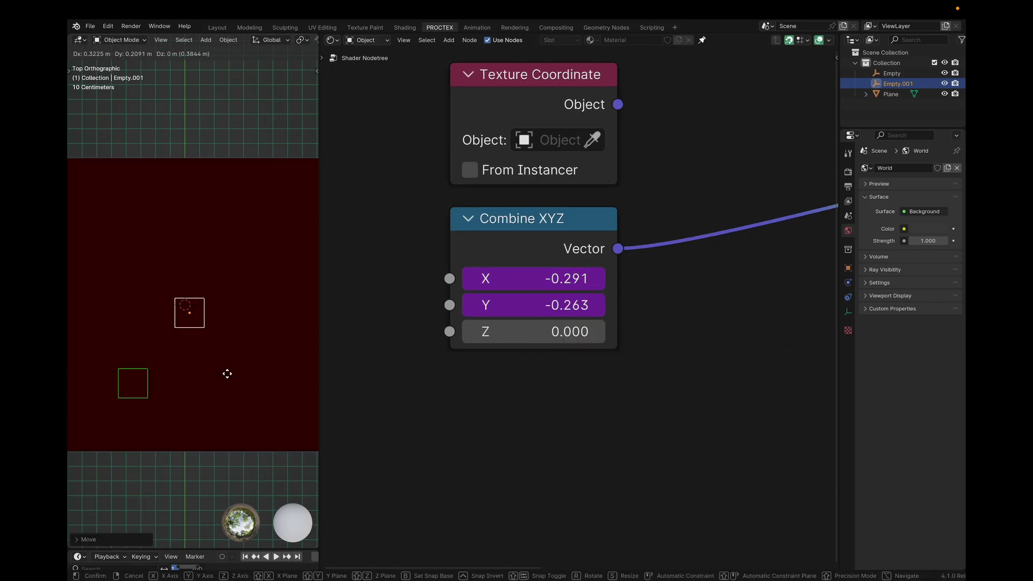
pyautogui.click(291, 307)
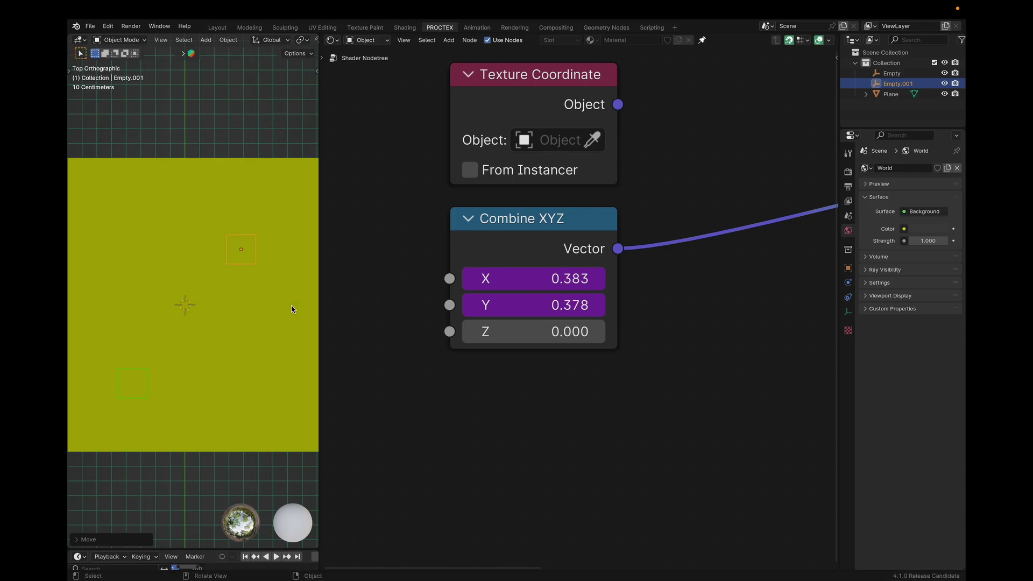
# Preview the Texture Coordinate's Object output and insert a Vector Math node set to Subtract after it
pyautogui.moveTo(650, 205); pyautogui.dragTo(578, 288, button='middle')
pyautogui.scroll(-1, 577, 287)
pyautogui.keyDown('ctrl'); pyautogui.keyDown('shift'); pyautogui.click(535, 189); pyautogui.keyUp('shift'); pyautogui.keyUp('ctrl')
pyautogui.press('q')
pyautogui.click(614, 183)
pyautogui.click(570, 173)
pyautogui.click(643, 240)
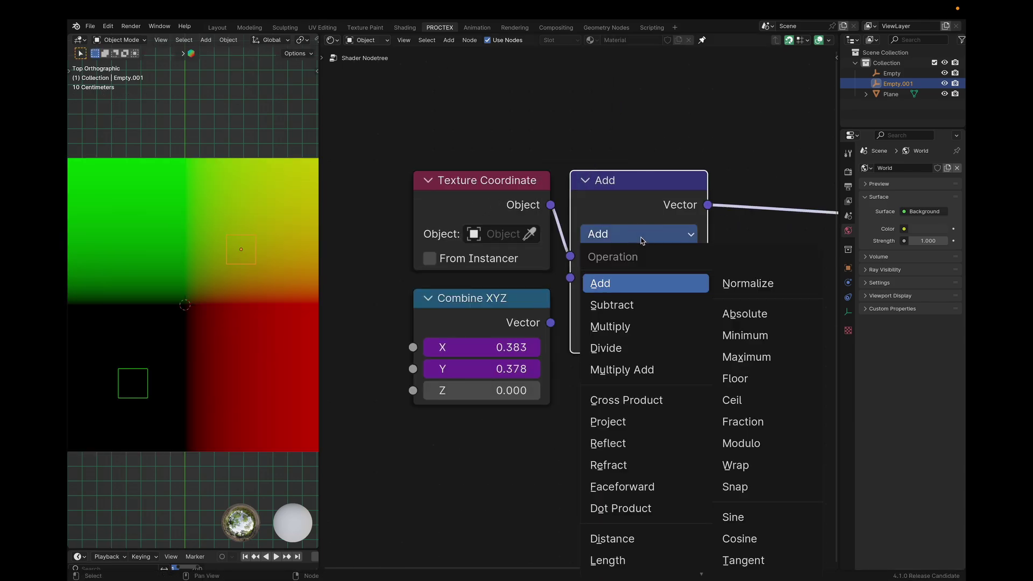
pyautogui.click(606, 305)
# Connect the Combine XYZ vector to the Subtract node's second input and move Empty.001 to about X 0.344, Y 0.477
pyautogui.moveTo(551, 323); pyautogui.dragTo(573, 279)
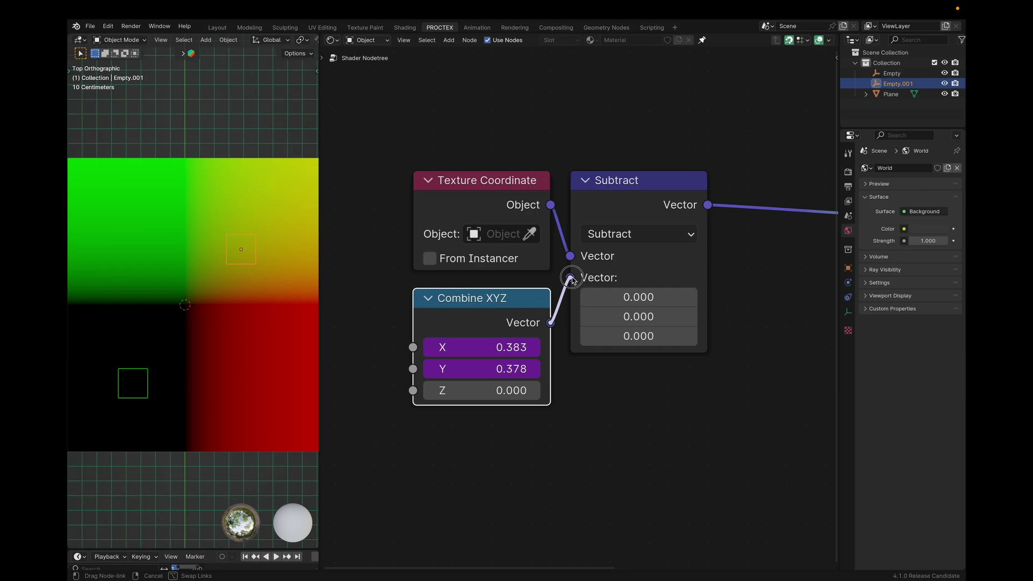
pyautogui.moveTo(573, 279); pyautogui.dragTo(571, 277)
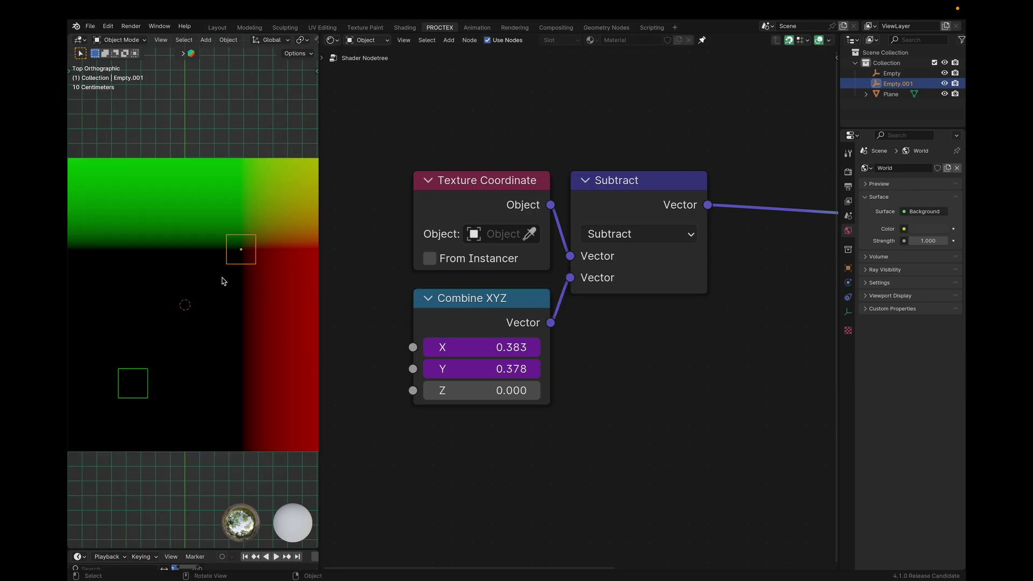
pyautogui.press('g')
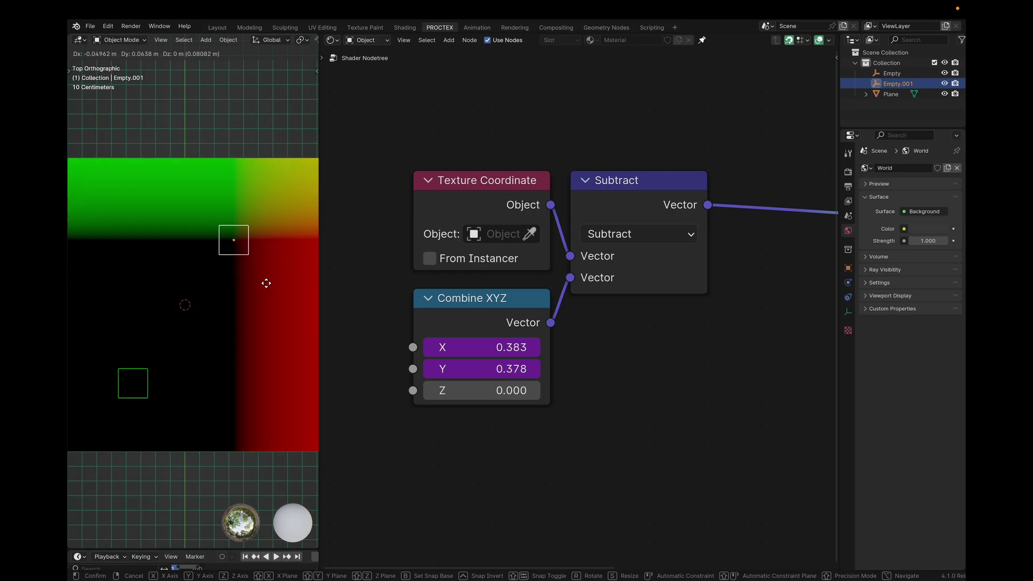
pyautogui.click(268, 279)
# Insert Length and Compare nodes between Subtract and the material output, with Value 0.3 and Epsilon 0.06 on Compare
pyautogui.moveTo(724, 194); pyautogui.dragTo(409, 271, button='middle')
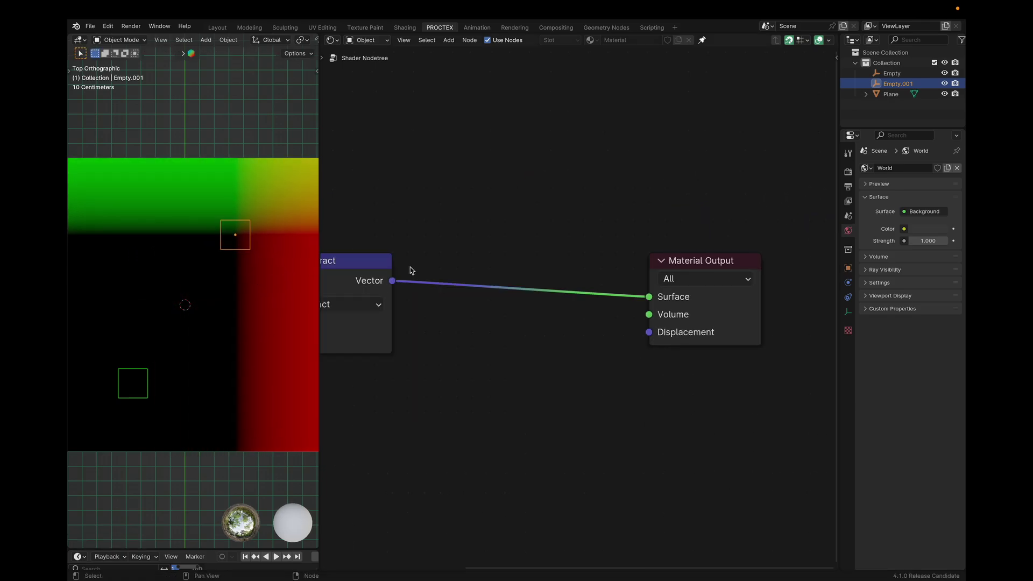
pyautogui.moveTo(392, 280); pyautogui.dragTo(344, 261)
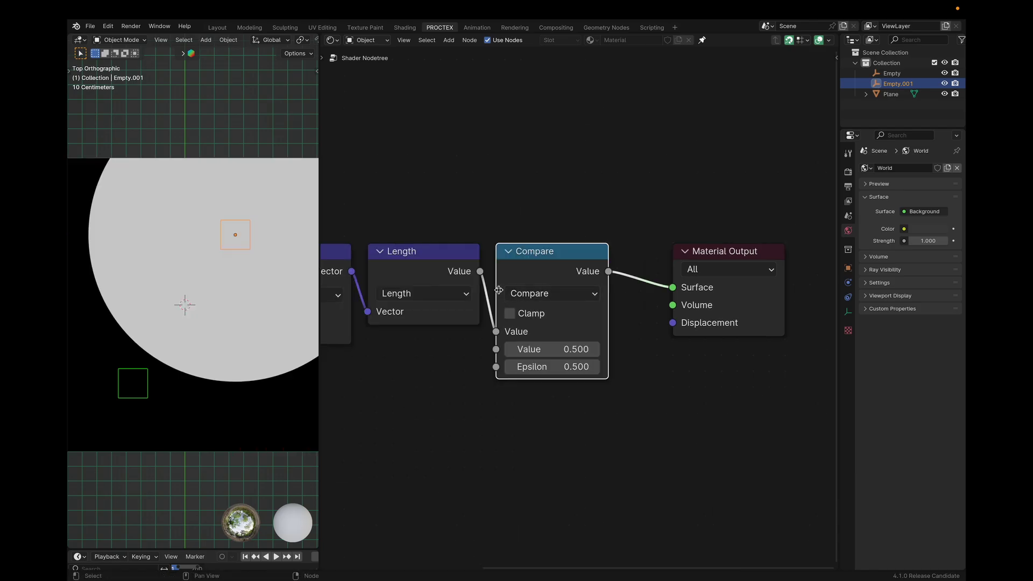
pyautogui.moveTo(560, 367); pyautogui.dragTo(506, 366)
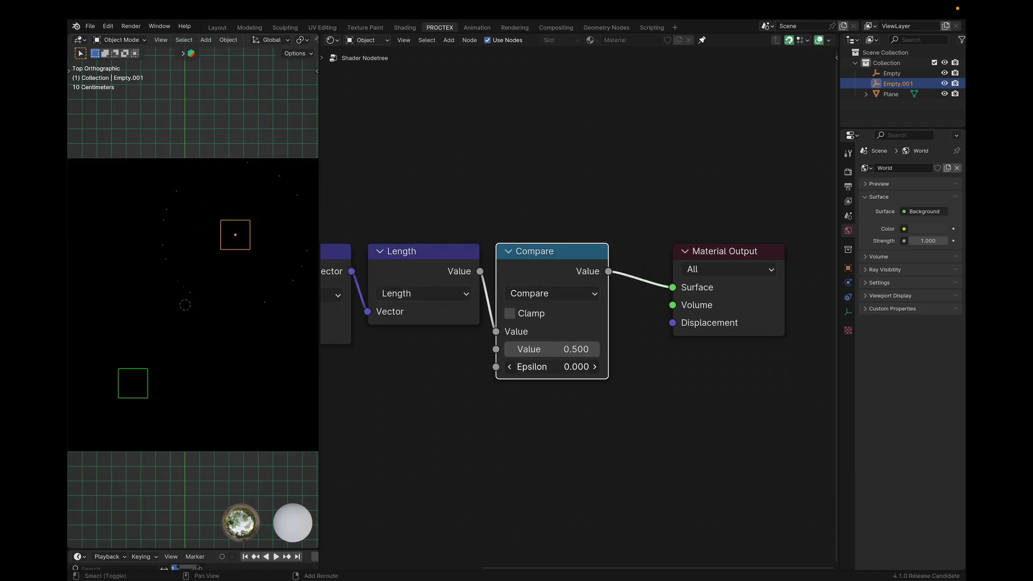
pyautogui.moveTo(561, 349); pyautogui.dragTo(547, 350)
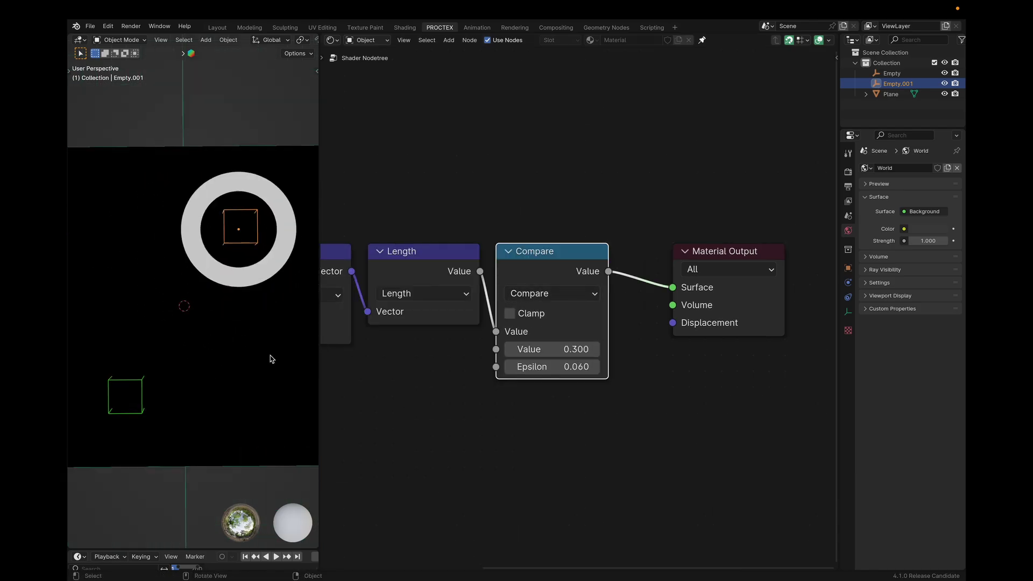
# Try moving Empty.001 within the XY plane in a perspective view to test the ring, and cancel the move
pyautogui.moveTo(272, 357); pyautogui.dragTo(272, 357, button='middle')
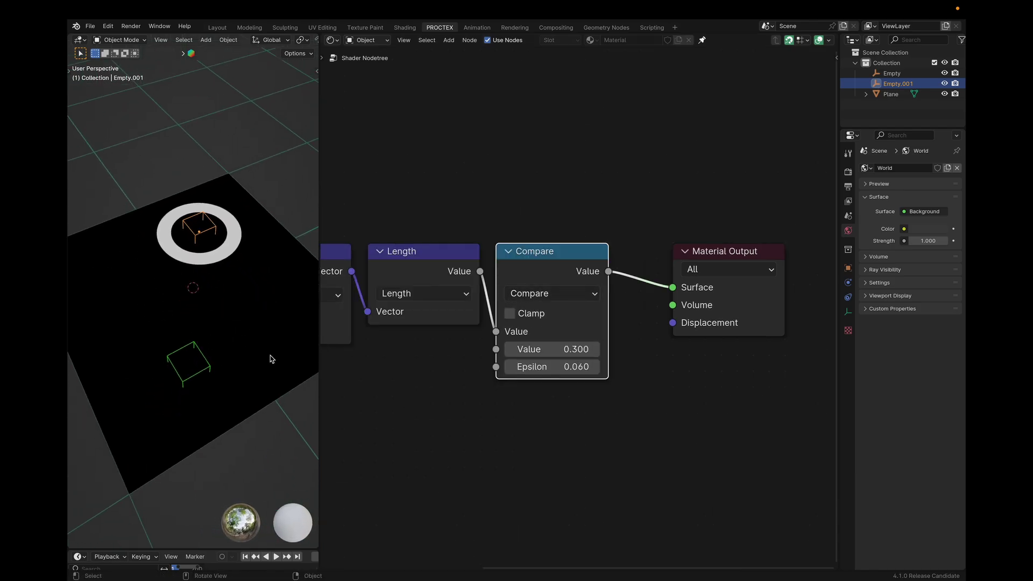
pyautogui.press('g')
pyautogui.hotkey('shift', 'z')
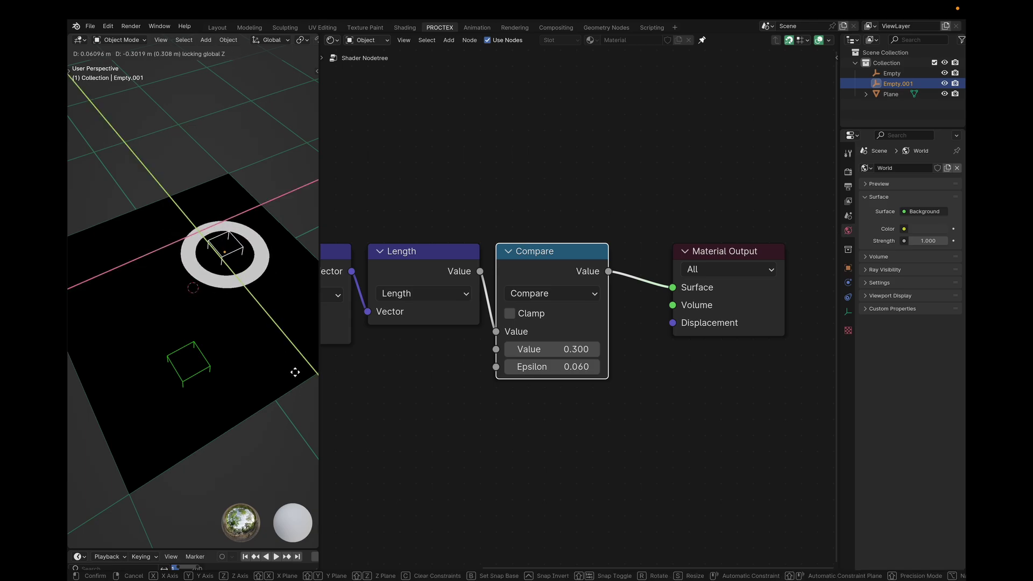
pyautogui.click(271, 350)
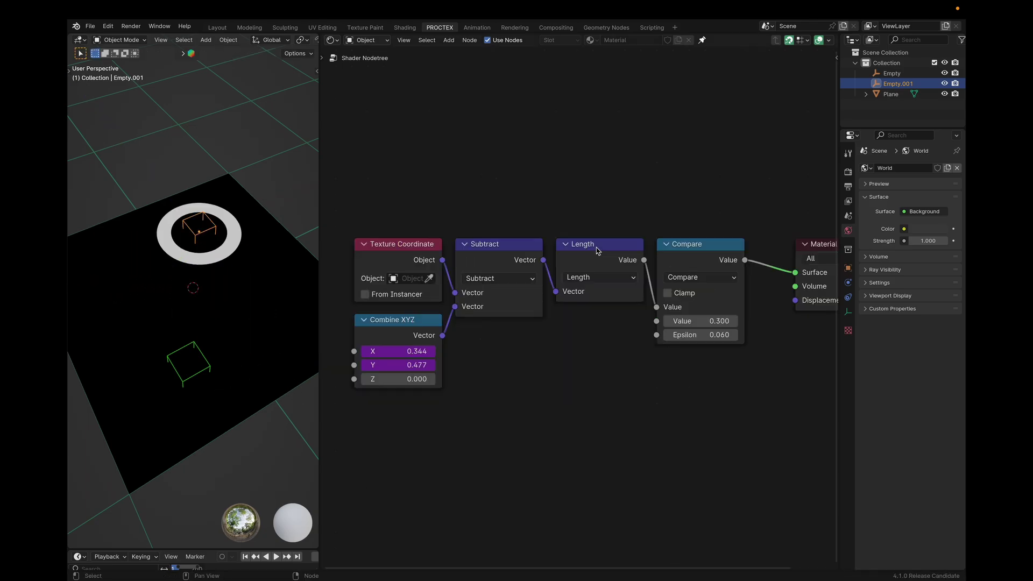
# Delete the Length and Compare nodes while keeping the Subtract node linked to the material output
pyautogui.moveTo(597, 226); pyautogui.dragTo(795, 348)
pyautogui.hotkey('ctrl', 'x')
pyautogui.scroll(2, 678, 286)
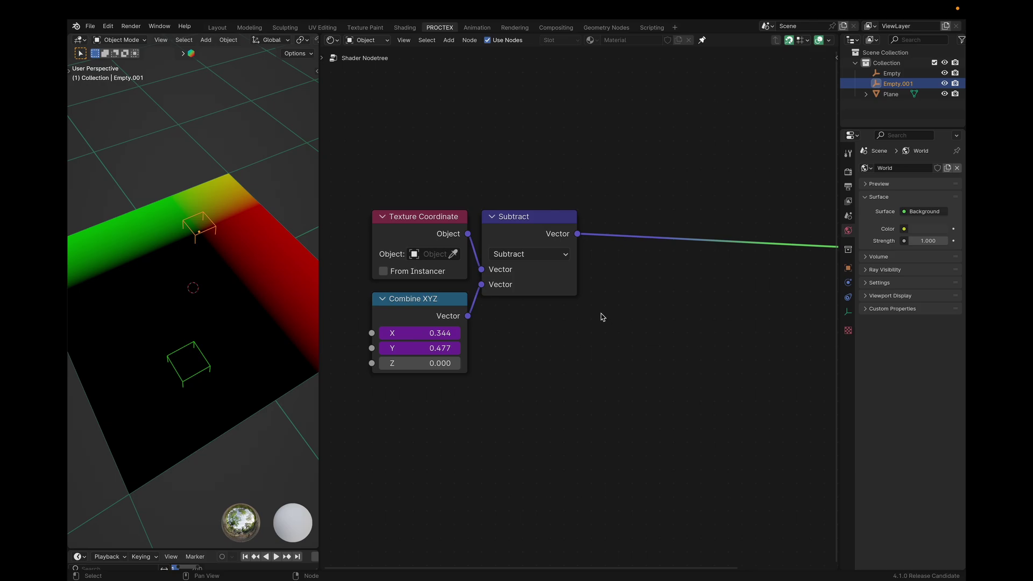
# Select Empty with its transform values shown, and place a second Combine XYZ node below the first one
pyautogui.click(568, 291)
pyautogui.keyDown('shift'); pyautogui.click(450, 319); pyautogui.keyUp('shift')
pyautogui.click(566, 321)
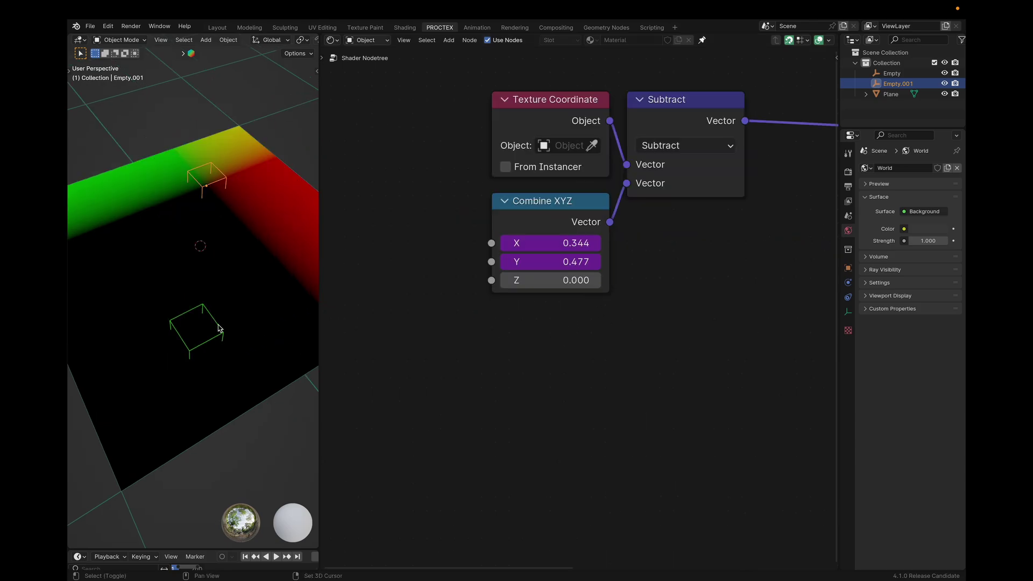
pyautogui.click(220, 328)
pyautogui.scroll(2, 262, 364)
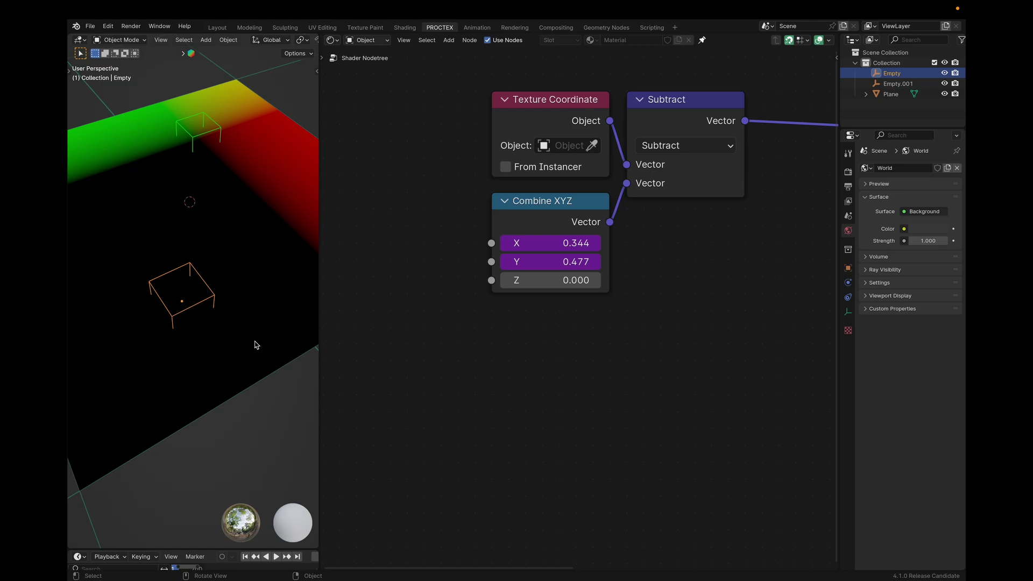
pyautogui.press('n')
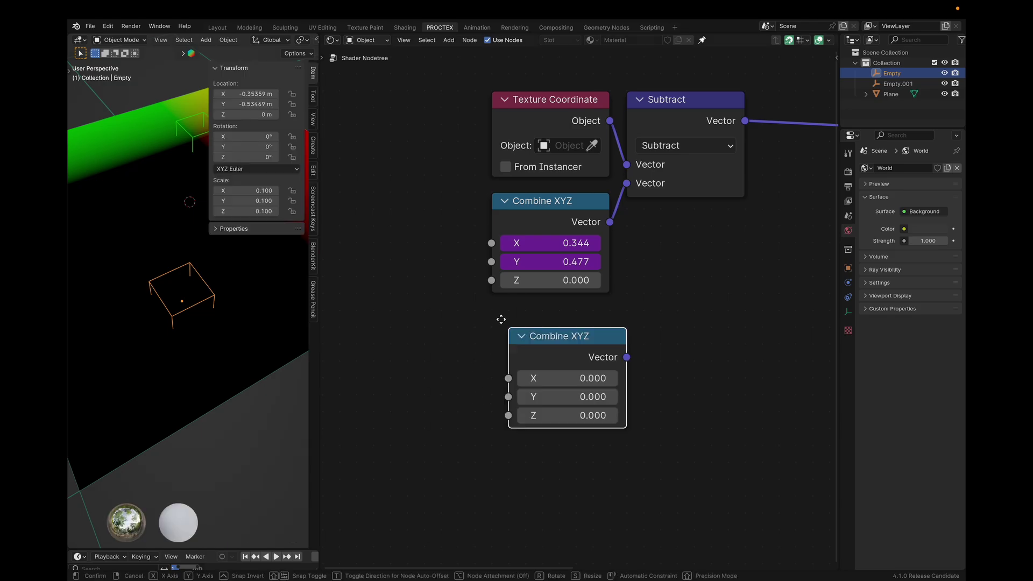
pyautogui.click(494, 310)
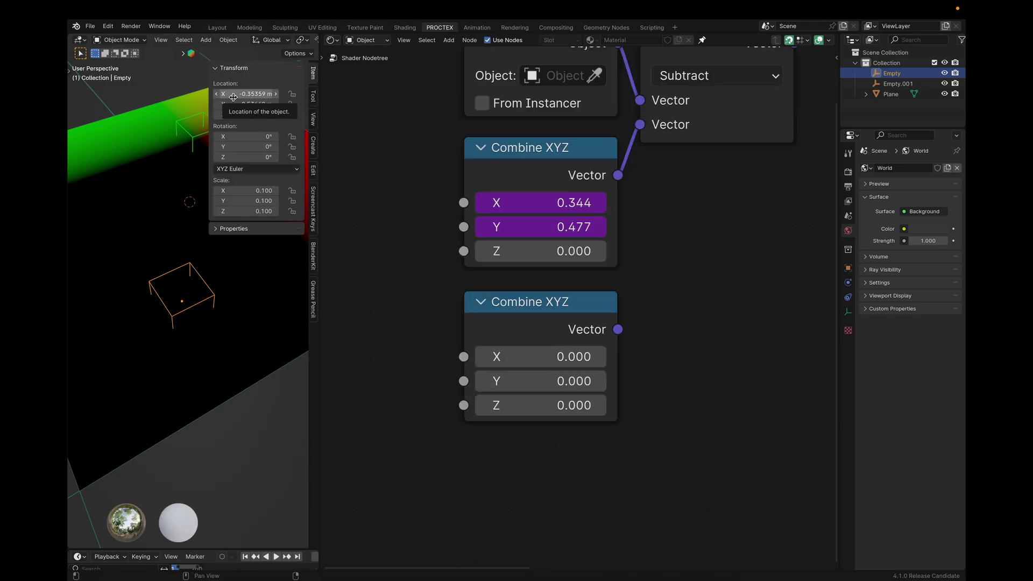
# Drive the second Combine XYZ node's X and Y from Empty's X and Y location, and move Empty to about X -0.435, Y -0.429
pyautogui.rightClick(234, 97)
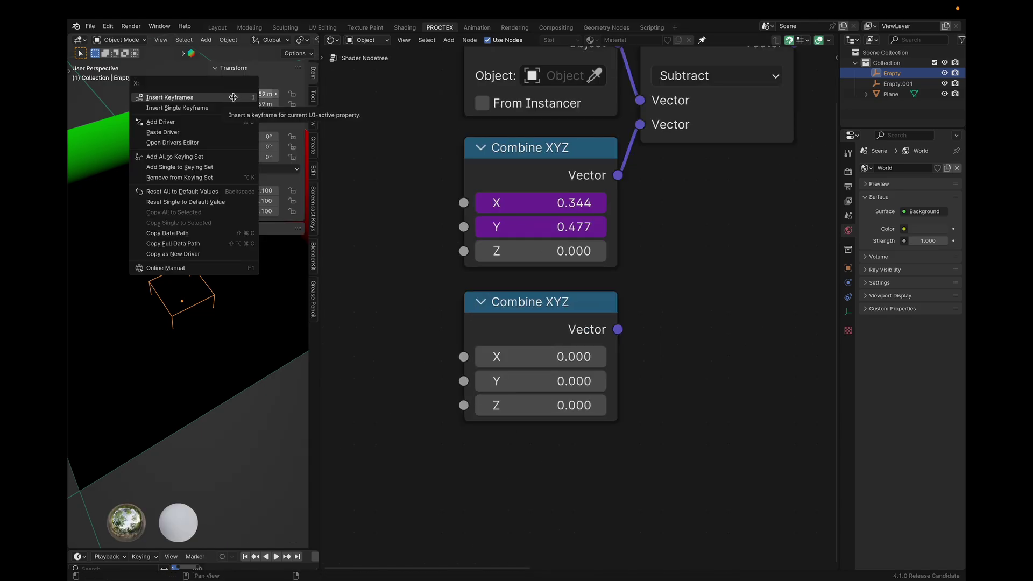
pyautogui.press('Escape')
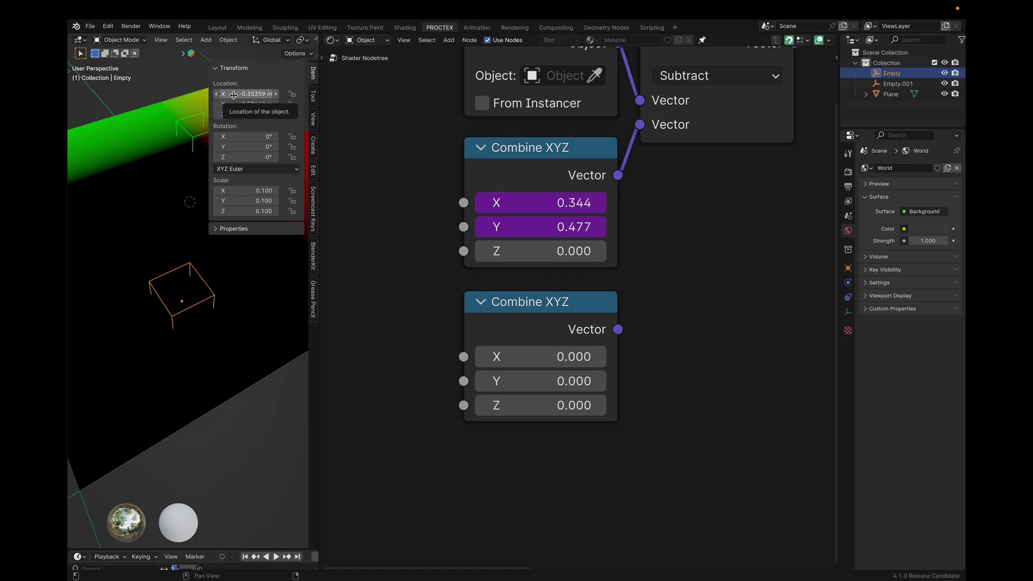
pyautogui.rightClick(523, 356)
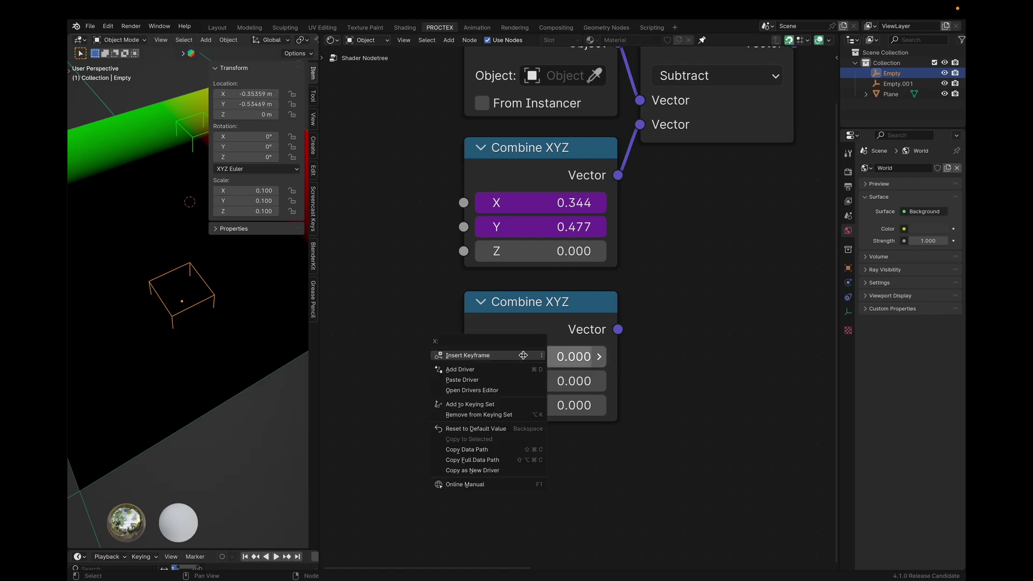
pyautogui.press('p')
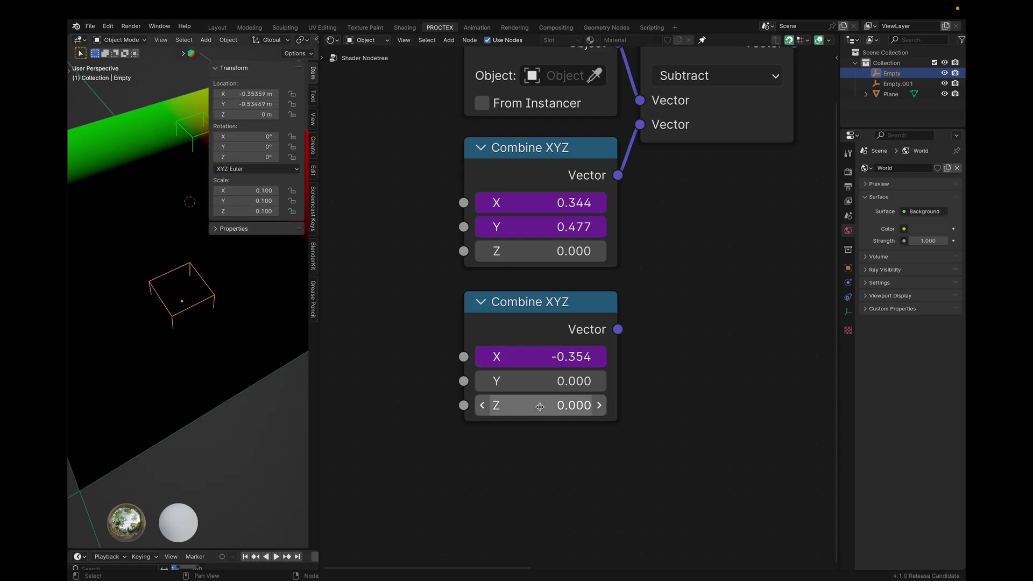
pyautogui.press('g')
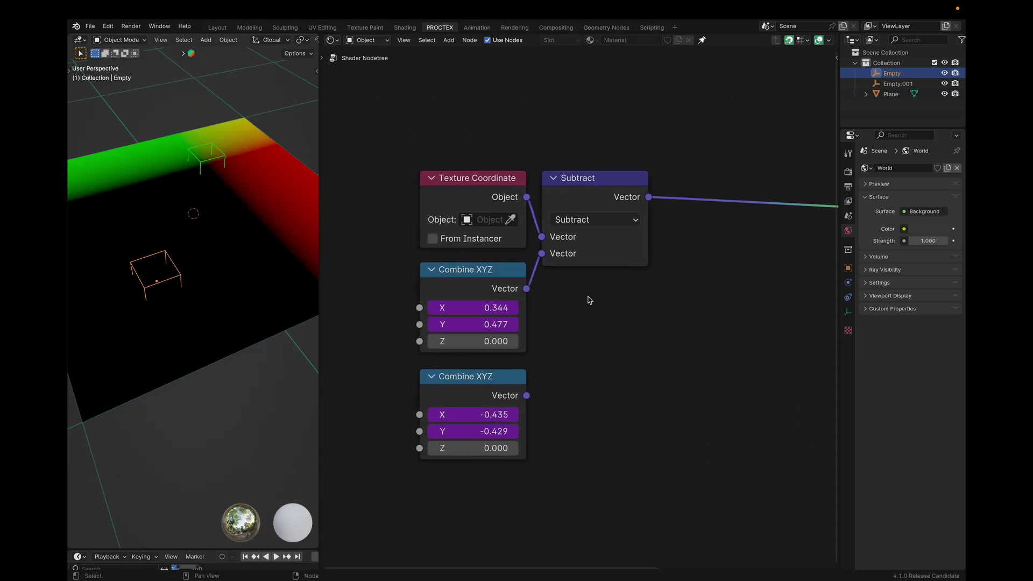
# Duplicate the Subtract node for the second Combine XYZ vector, keeping the object coordinates as input, and compare previews of both Subtract nodes
pyautogui.scroll(2, 587, 297)
pyautogui.click(579, 230)
pyautogui.hotkey('shift', 'd')
pyautogui.click(579, 384)
pyautogui.moveTo(525, 172); pyautogui.dragTo(543, 390)
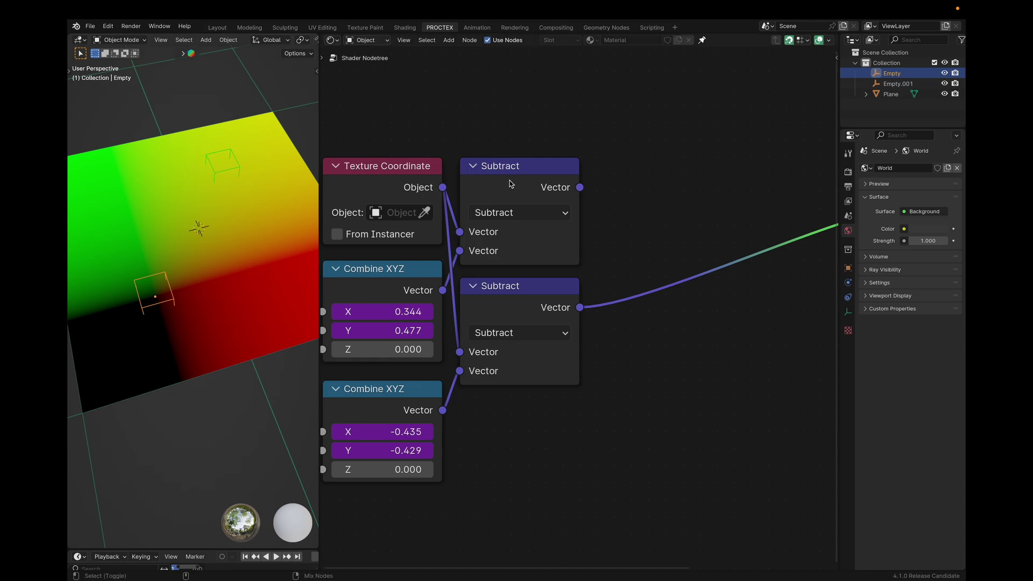
pyautogui.keyDown('ctrl'); pyautogui.keyDown('shift'); pyautogui.click(510, 183); pyautogui.keyUp('shift'); pyautogui.keyUp('ctrl')
pyautogui.keyDown('ctrl'); pyautogui.keyDown('shift'); pyautogui.click(521, 302); pyautogui.keyUp('shift'); pyautogui.keyUp('ctrl')
# Insert a Vector Math node set to Scale after the second Subtract node and set its scale to -1
pyautogui.click(660, 359)
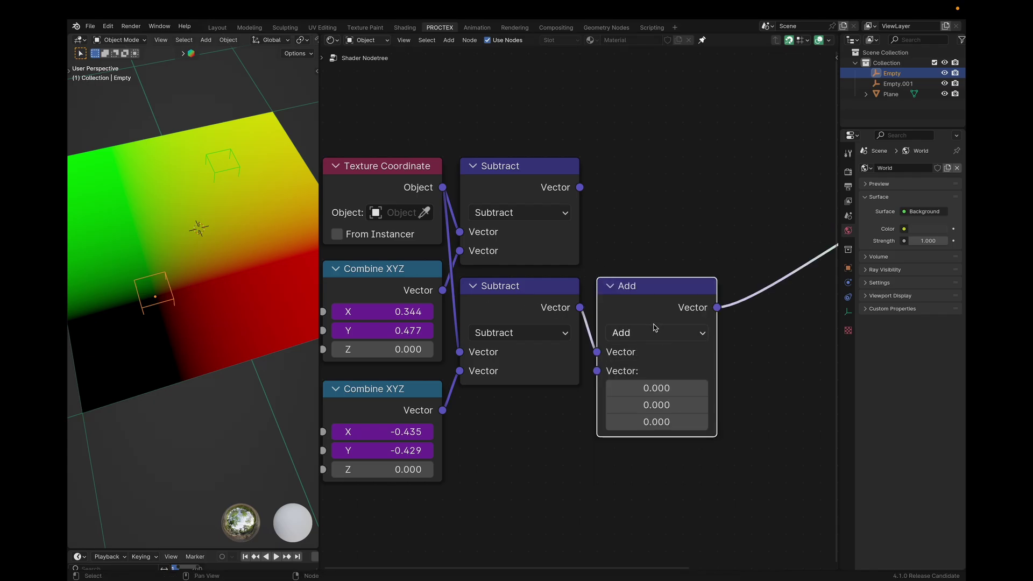
pyautogui.click(654, 328)
pyautogui.click(640, 329)
pyautogui.click(639, 311)
pyautogui.moveTo(657, 370)
pyautogui.mouseDown()
pyautogui.moveTo(605, 371)
pyautogui.moveTo(661, 371)
pyautogui.mouseUp()
pyautogui.rightClick(653, 371)
pyautogui.click(613, 424)
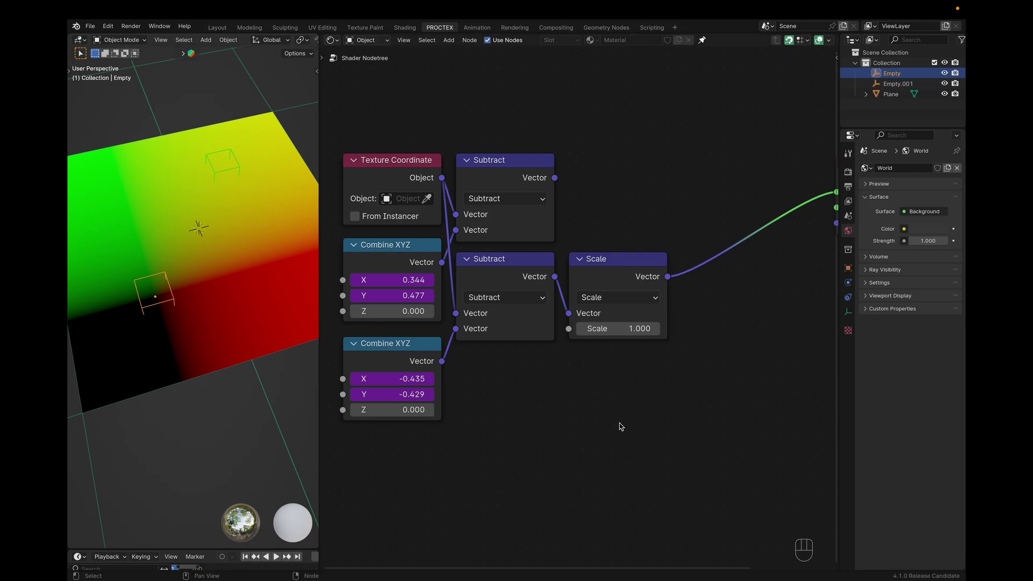
pyautogui.press('-')
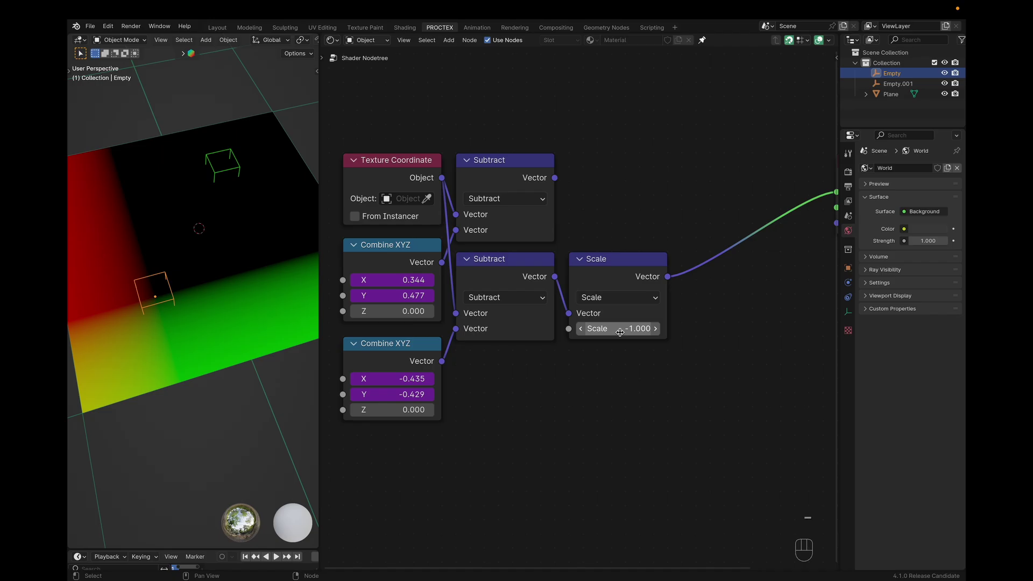
# Preview the first Subtract node's vector as the material output
pyautogui.scroll(-1, 648, 210)
pyautogui.moveTo(648, 210); pyautogui.dragTo(566, 249, button='middle')
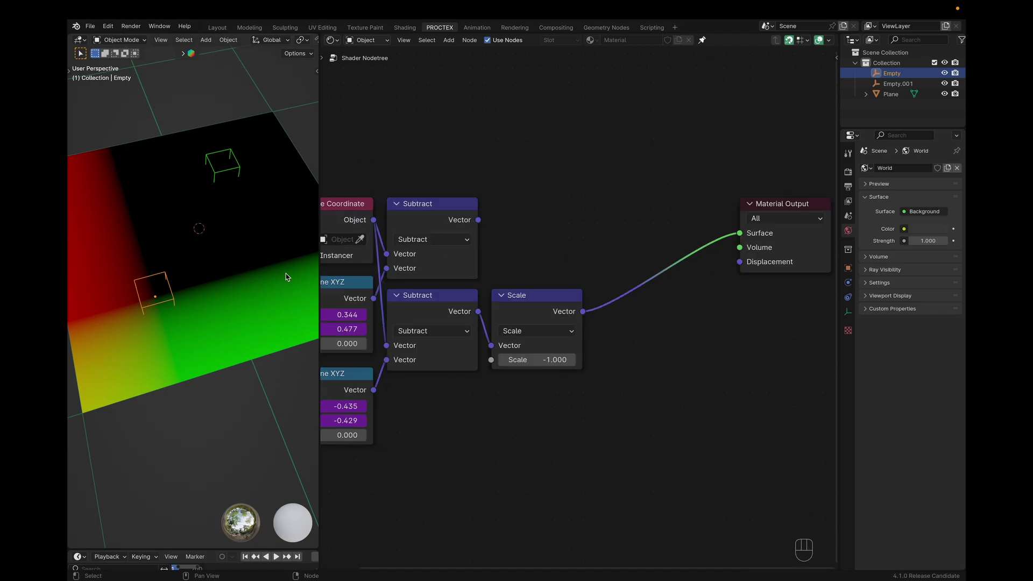
pyautogui.click(546, 291)
pyautogui.keyDown('ctrl'); pyautogui.keyDown('shift'); pyautogui.click(396, 223); pyautogui.keyUp('shift'); pyautogui.keyUp('ctrl')
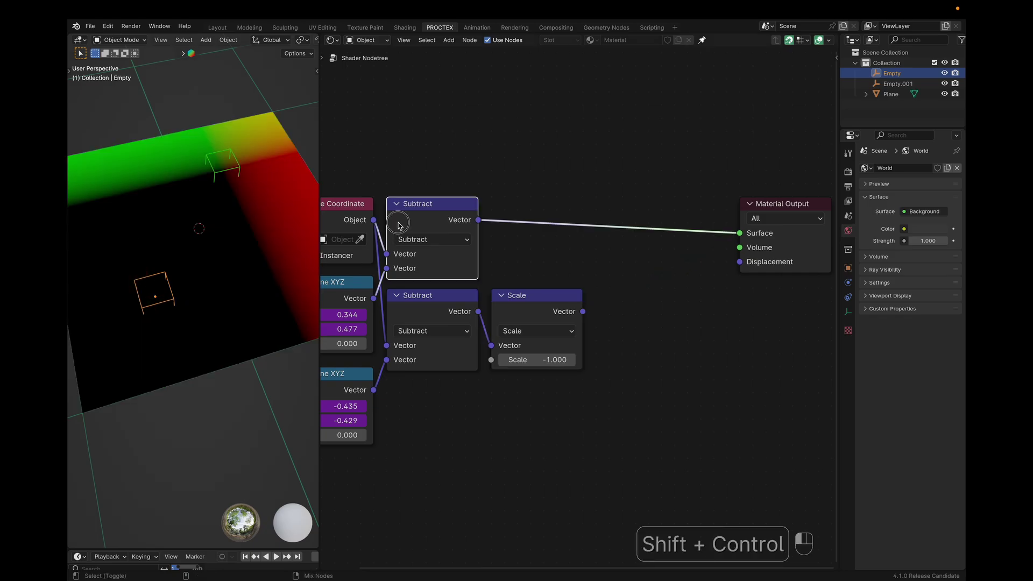
pyautogui.click(556, 222)
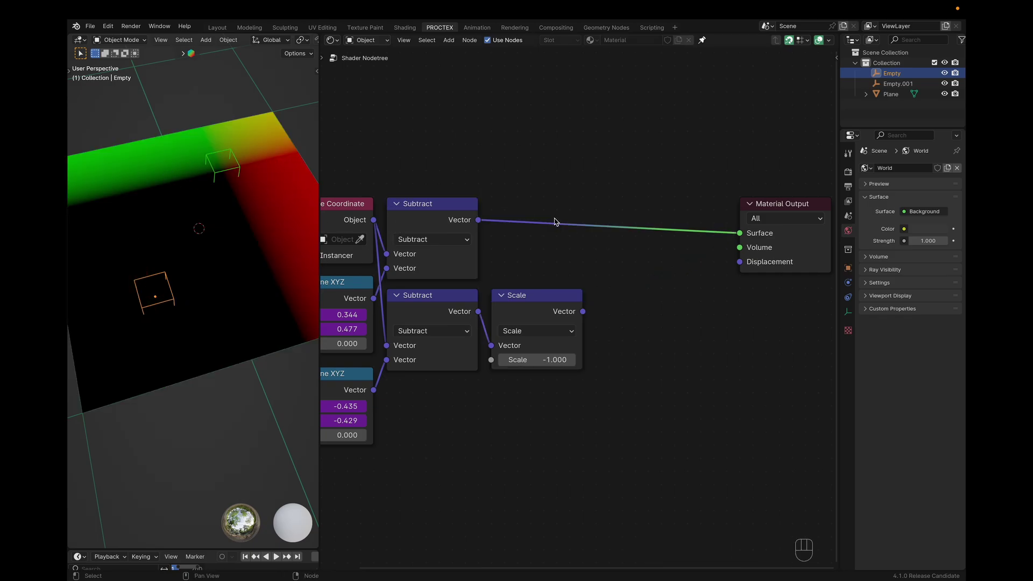
pyautogui.press('q')
pyautogui.press('super+x')
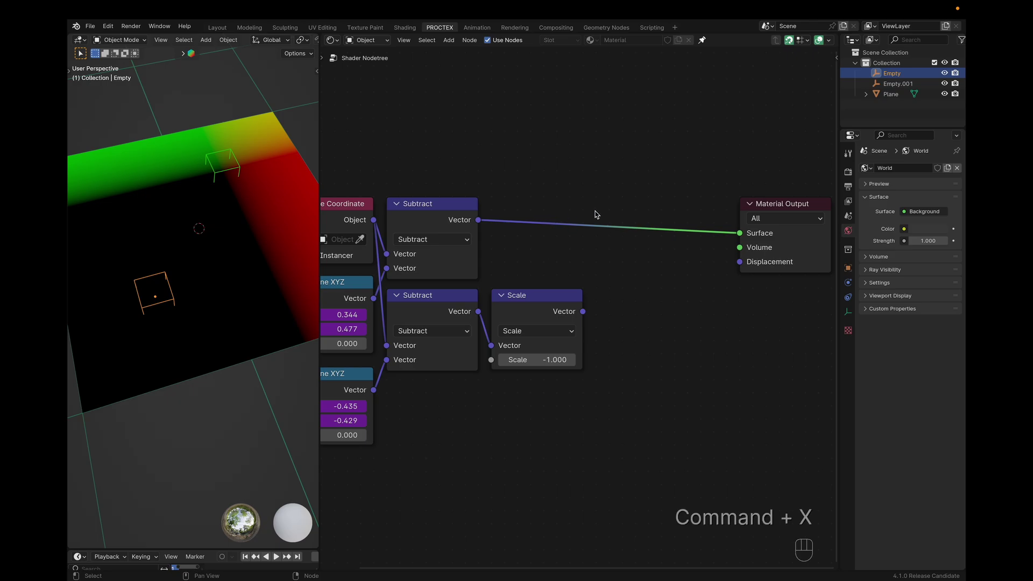
# Try combining the first Subtract and the Scale vectors with a Vector Math Add node, and remove that node again
pyautogui.press('q')
pyautogui.press('v')
pyautogui.click(613, 208)
pyautogui.keyDown('alt'); pyautogui.moveTo(561, 339); pyautogui.dragTo(659, 281, button='right'); pyautogui.keyUp('alt')
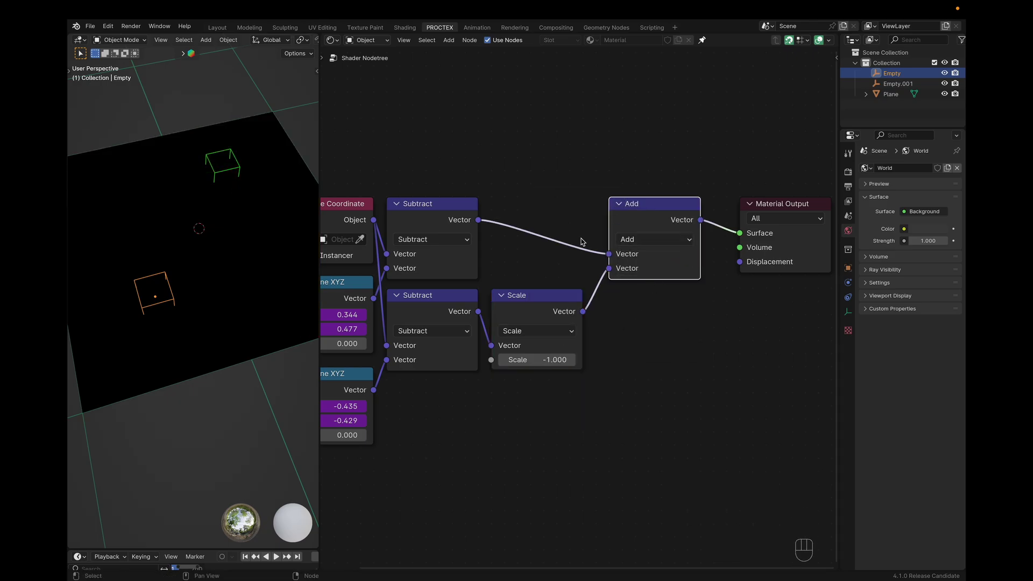
pyautogui.press('super+x')
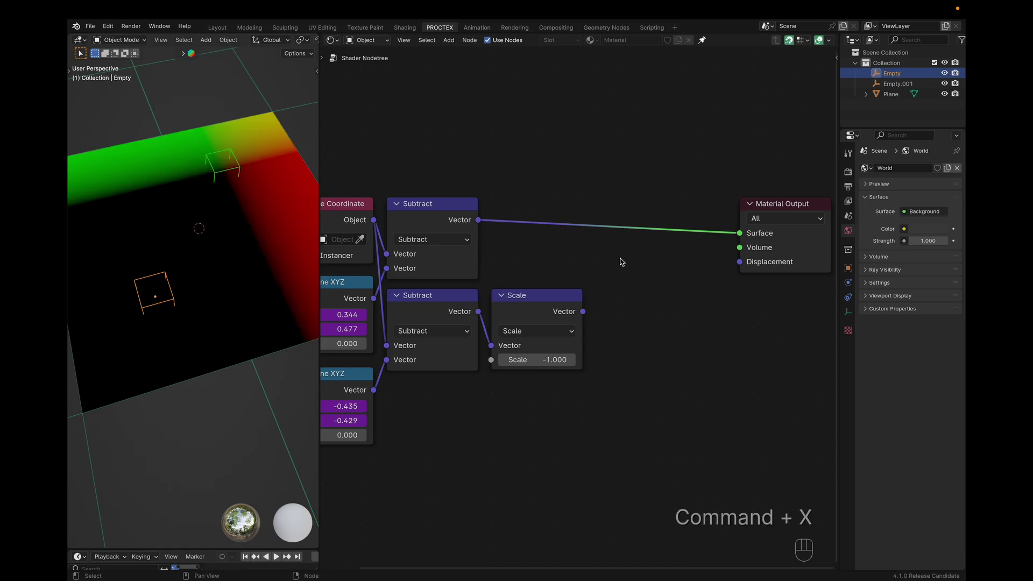
# Combine the first Subtract and the Scale vectors with a Vector Math Maximum node, and move Empty.001 to about X 0.41, Y 0.26
pyautogui.press('q')
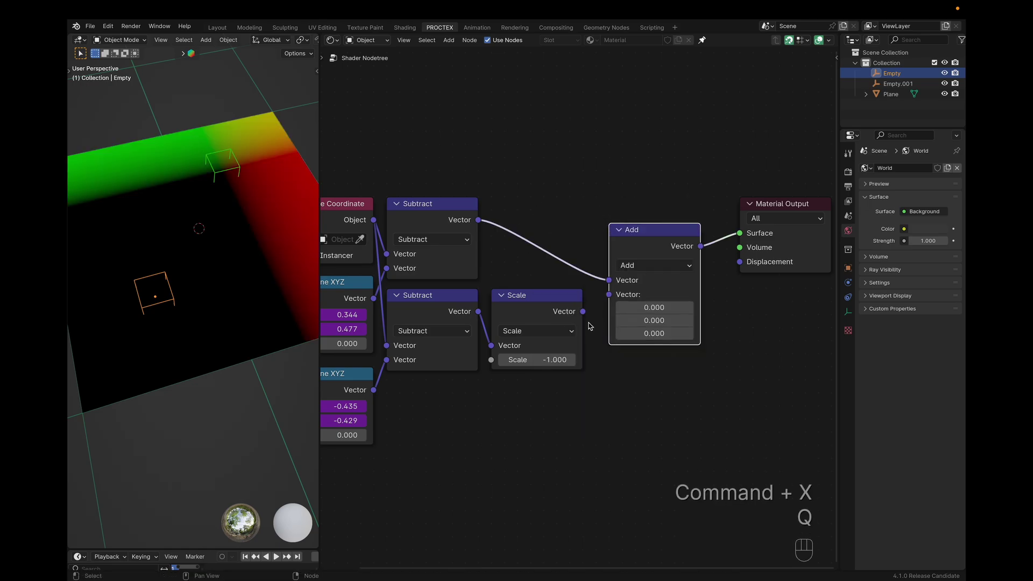
pyautogui.click(591, 290)
pyautogui.keyDown('alt'); pyautogui.moveTo(576, 330); pyautogui.dragTo(646, 272, button='right'); pyautogui.keyUp('alt')
pyautogui.click(661, 242)
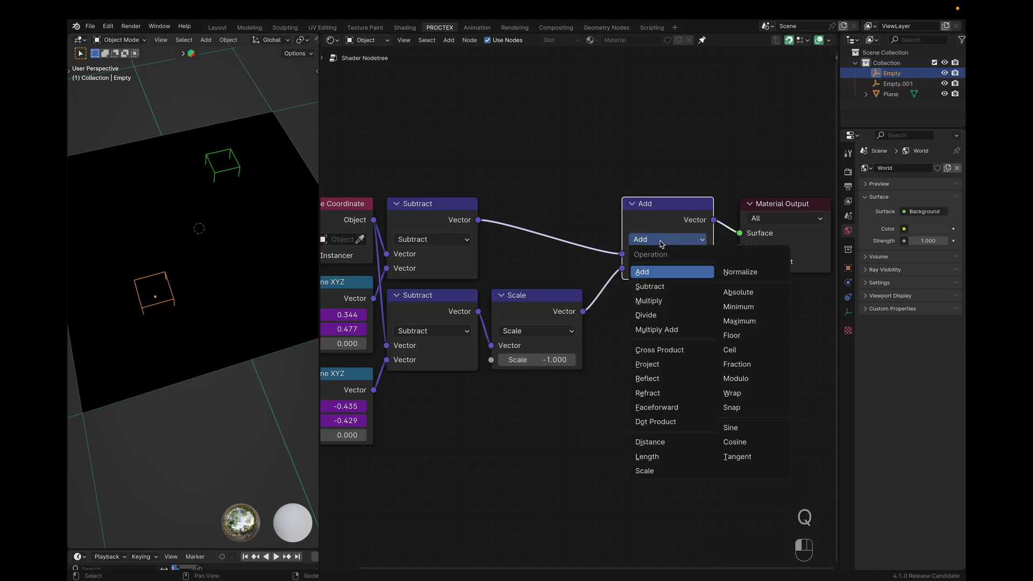
pyautogui.click(740, 321)
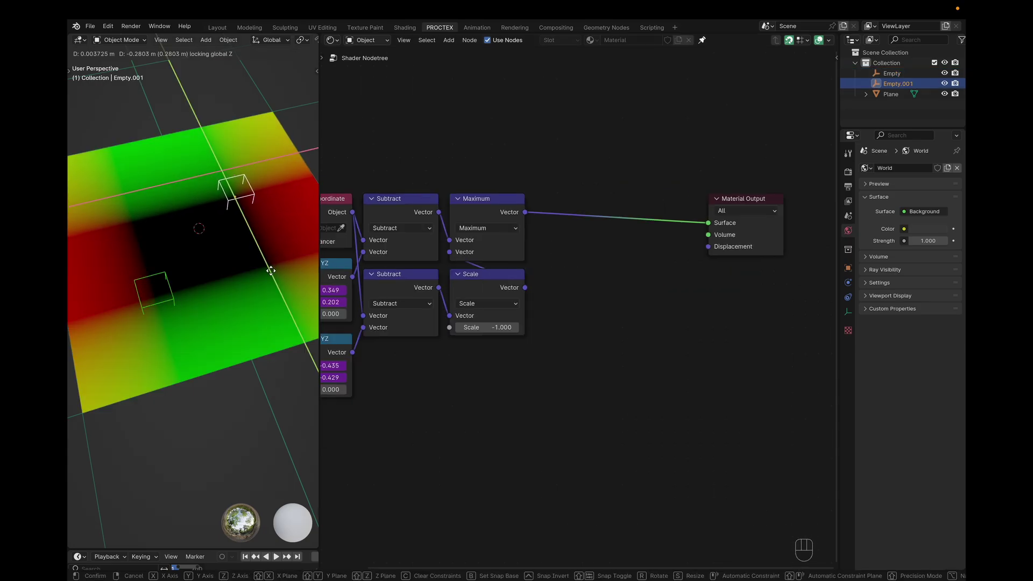
pyautogui.click(274, 264)
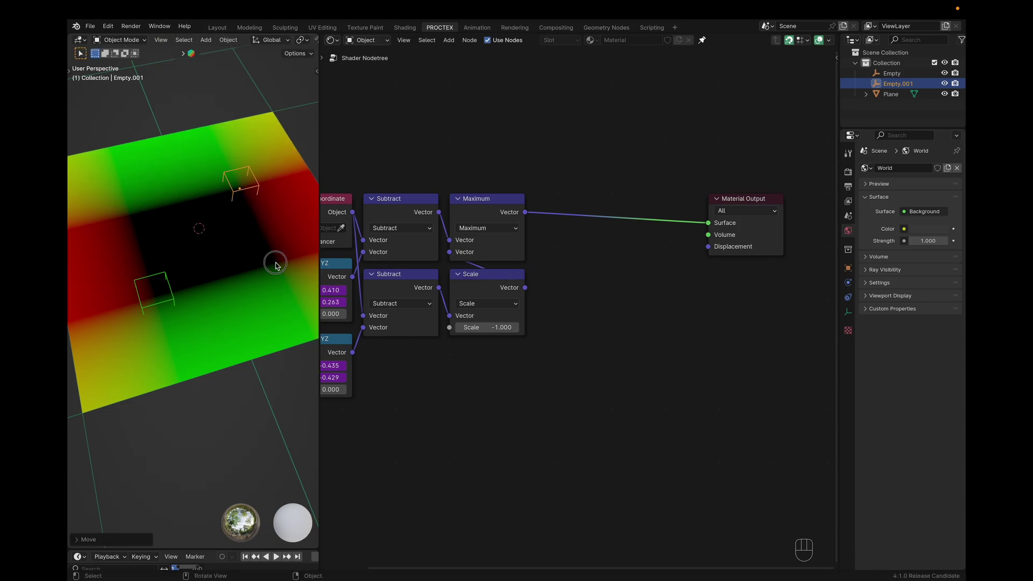
# Try a Vector Math Absolute node after the Maximum node, test it by moving Empty.001 in the XY plane, and remove the node
pyautogui.press('q')
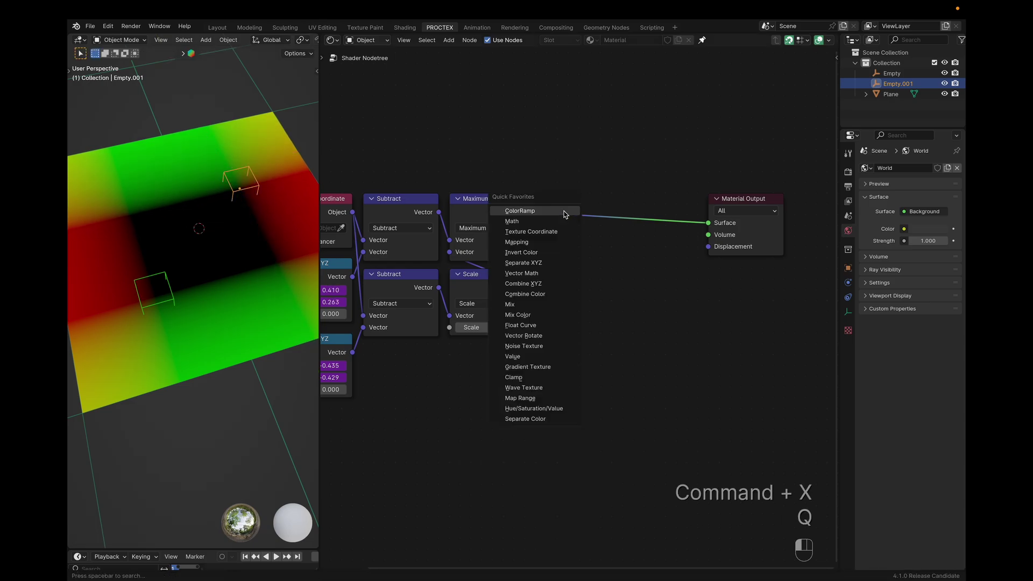
pyautogui.click(564, 211)
pyautogui.click(553, 199)
pyautogui.click(583, 228)
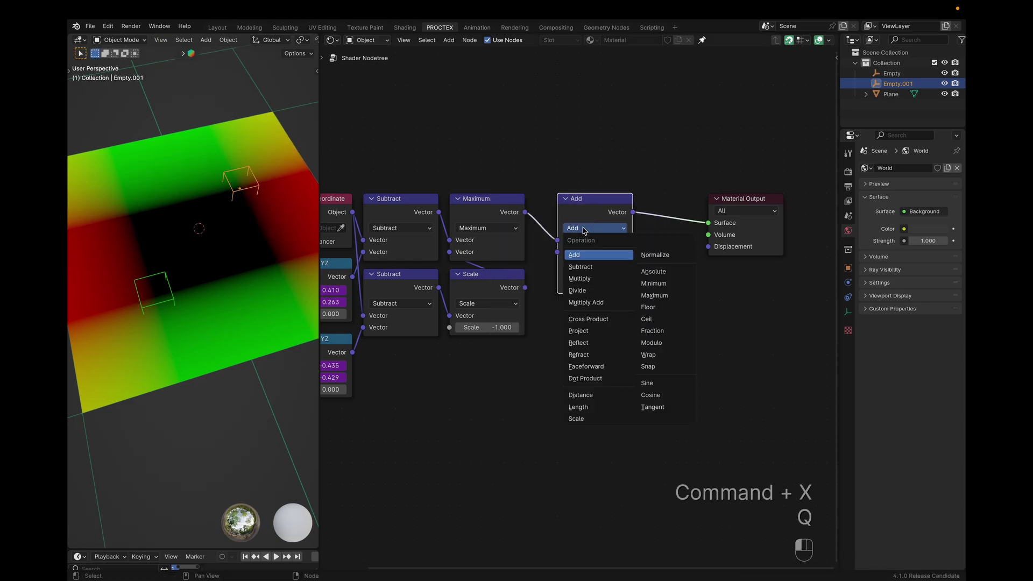
pyautogui.press('b')
pyautogui.press('g')
pyautogui.hotkey('shift', 'z')
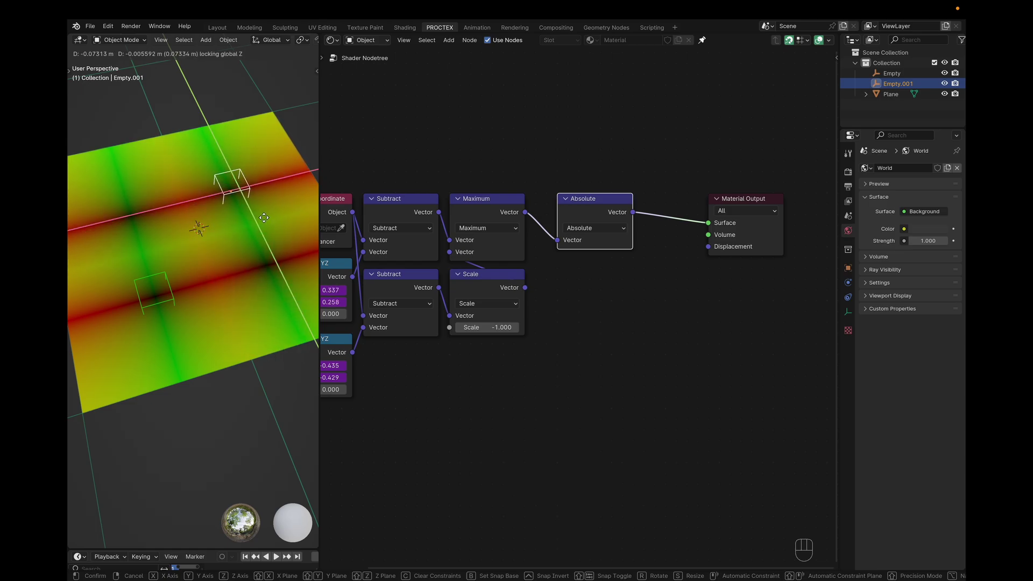
pyautogui.click(261, 217)
pyautogui.press('super+x')
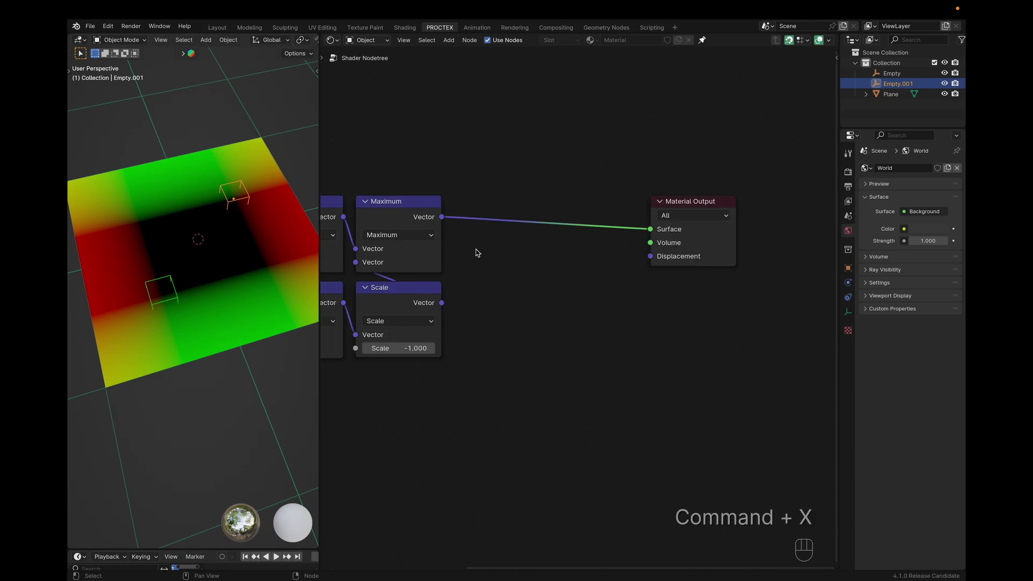
# Insert a second Vector Math node after the Maximum node, set to Maximum against a 0, 0, 0 vector
pyautogui.moveTo(475, 252); pyautogui.dragTo(523, 252, button='middle')
pyautogui.press('q')
pyautogui.click(492, 239)
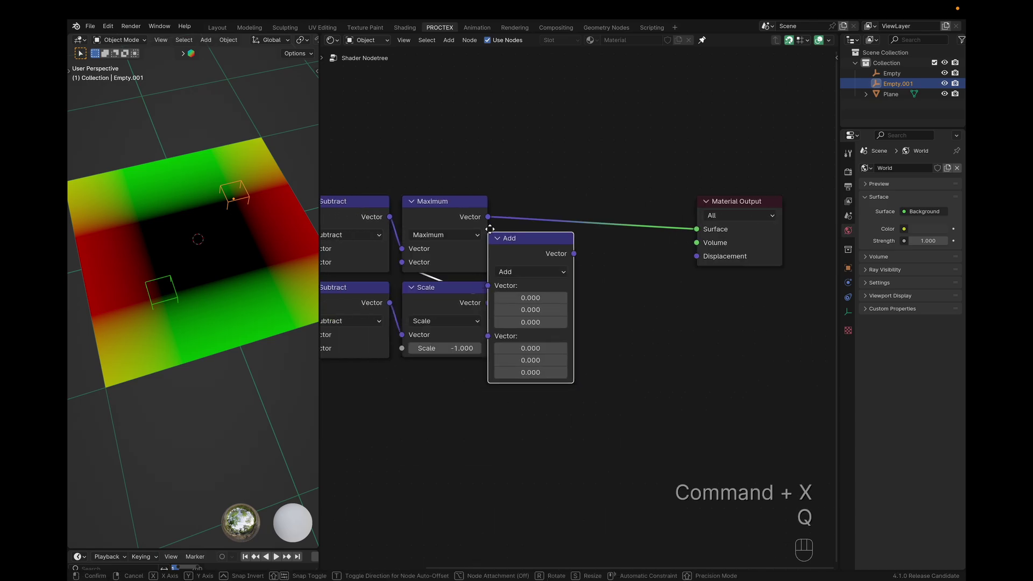
pyautogui.click(497, 204)
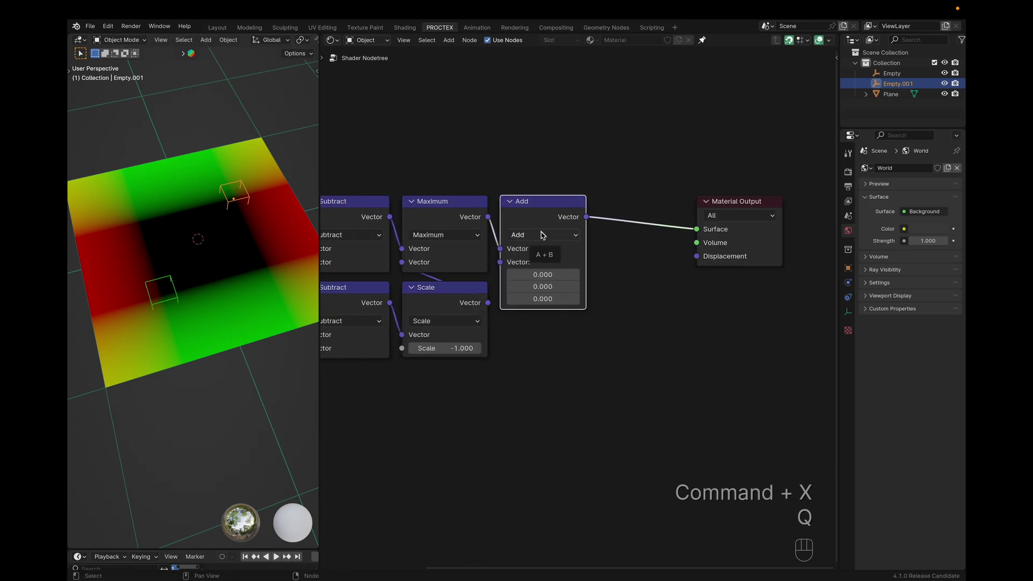
pyautogui.click(542, 235)
pyautogui.press('x')
pyautogui.moveTo(567, 235); pyautogui.dragTo(541, 233, button='middle')
pyautogui.scroll(1, 542, 233)
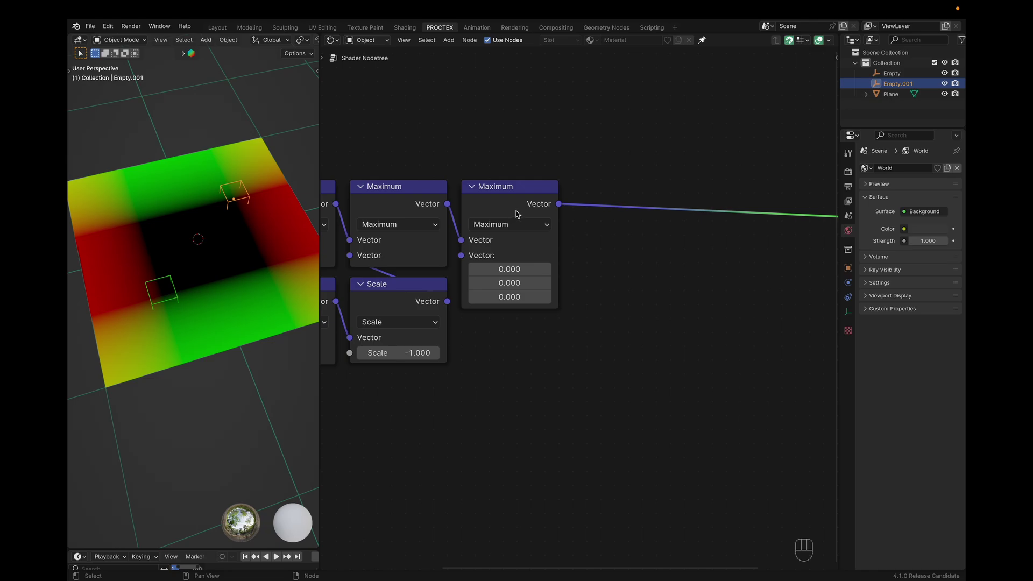
# Duplicate the second Maximum node after itself, set the copy to Length, and view its value as the Distance of an sdViewer group
pyautogui.click(529, 209)
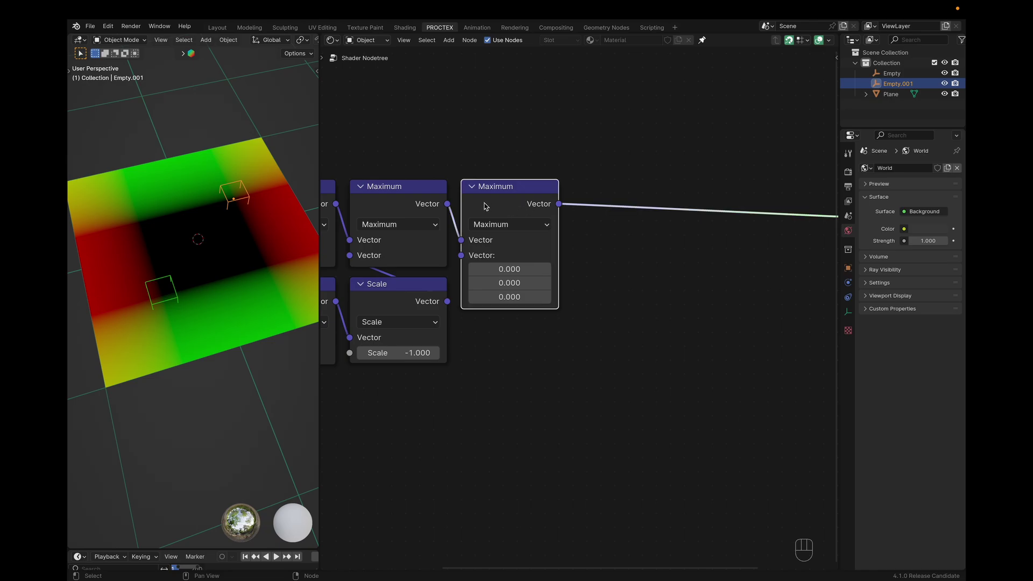
pyautogui.hotkey('shift', 'd')
pyautogui.click(597, 207)
pyautogui.click(619, 223)
pyautogui.click(602, 454)
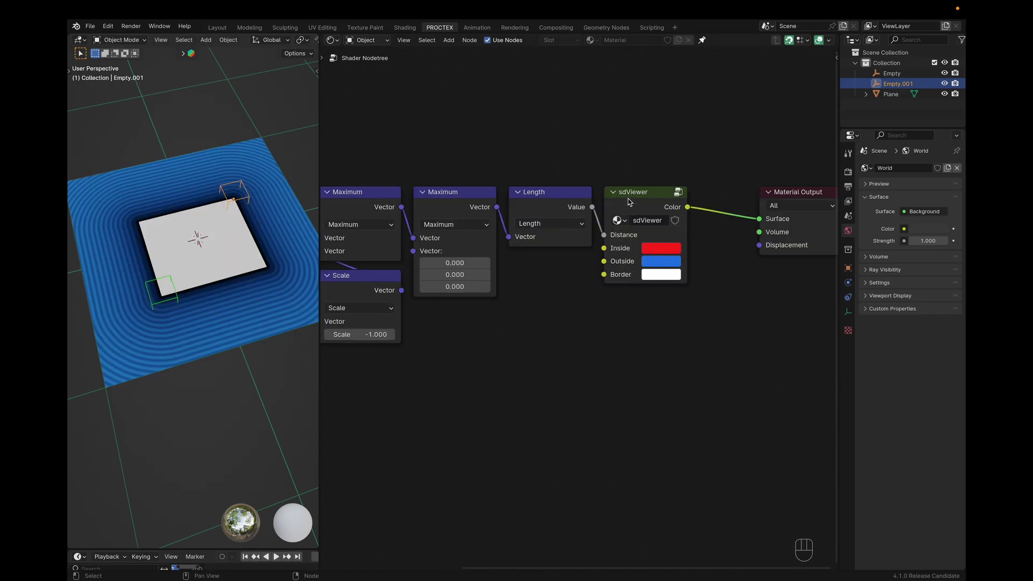
pyautogui.scroll(3, 221, 316)
pyautogui.keyDown('ctrl'); pyautogui.scroll(3, 221, 316); pyautogui.keyUp('ctrl')
pyautogui.hscroll(-2, 221, 316)
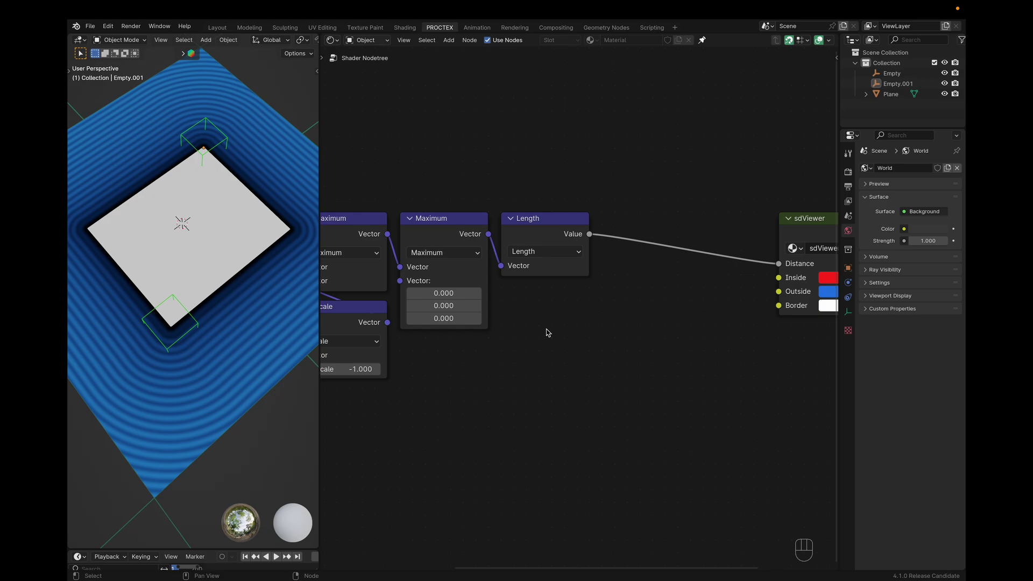
# Branch a Vector Math Minimum node with a 0, 0, 0 vector off the first Maximum node and place it below the second Maximum
pyautogui.moveTo(548, 332); pyautogui.dragTo(596, 327, button='middle')
pyautogui.keyDown('ctrl'); pyautogui.keyDown('shift'); pyautogui.click(420, 223); pyautogui.keyUp('shift'); pyautogui.keyUp('ctrl')
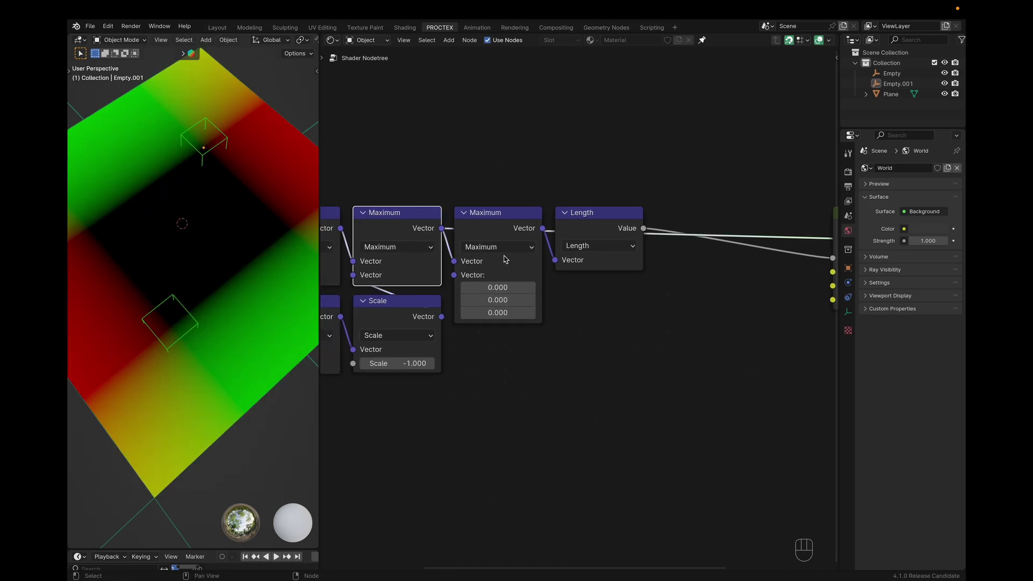
pyautogui.click(487, 337)
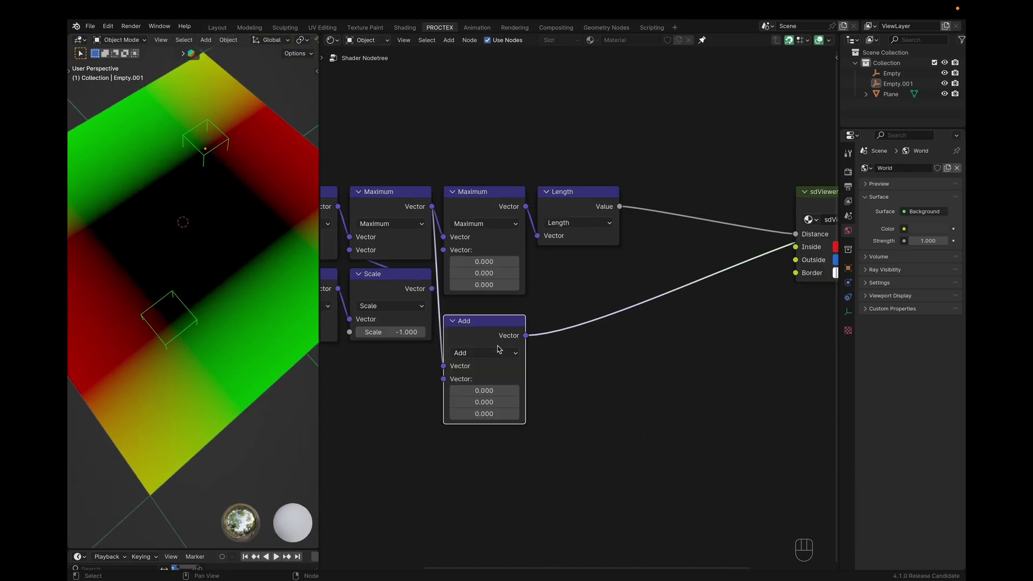
pyautogui.click(498, 351)
pyautogui.click(554, 416)
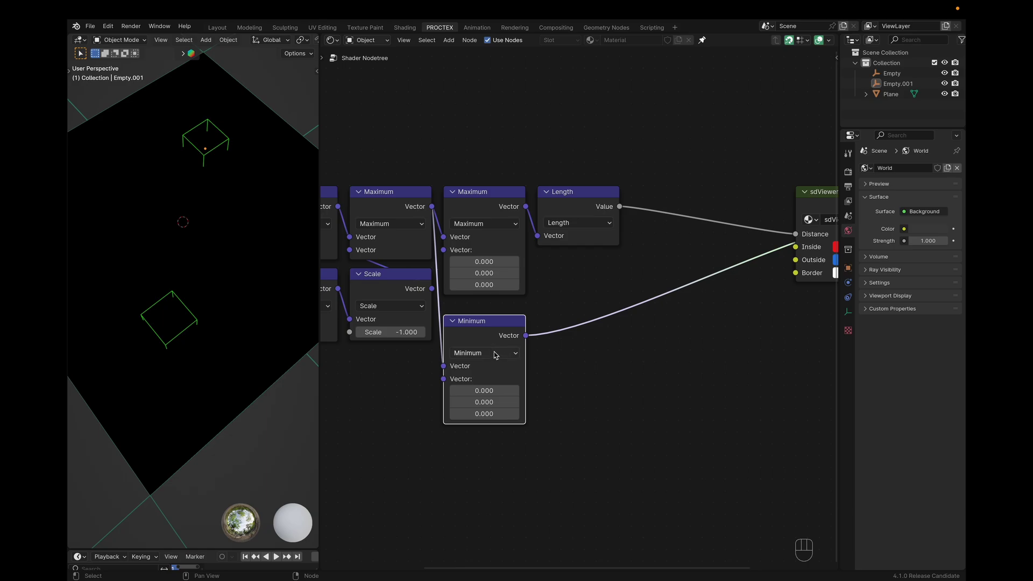
pyautogui.moveTo(484, 323); pyautogui.dragTo(484, 311)
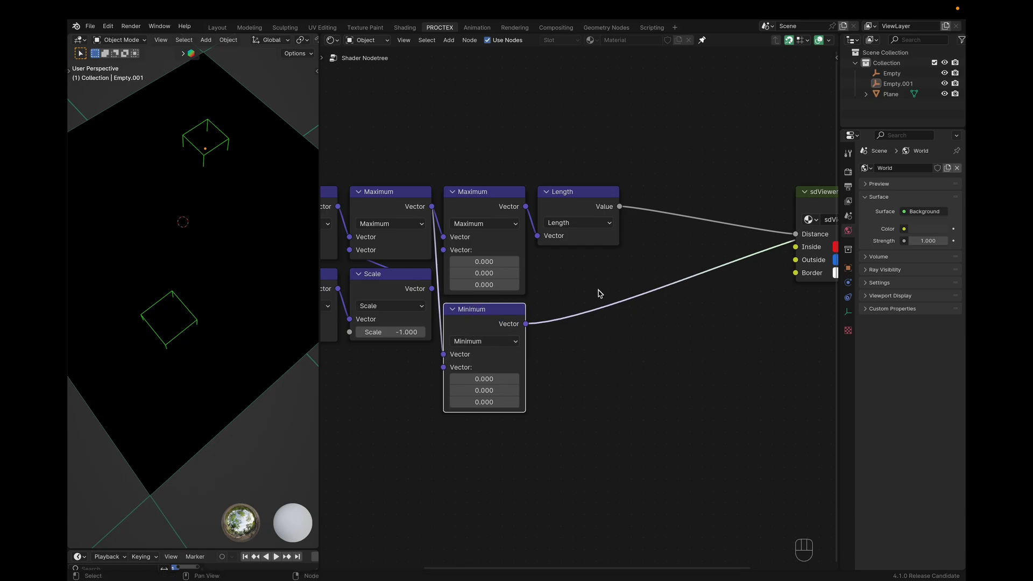
# Split the Minimum vector with a Separate XYZ node and feed its X and Y into a Math node set to Maximum
pyautogui.press('q')
pyautogui.press('q')
pyautogui.press('super+x')
pyautogui.press('q')
pyautogui.press('q')
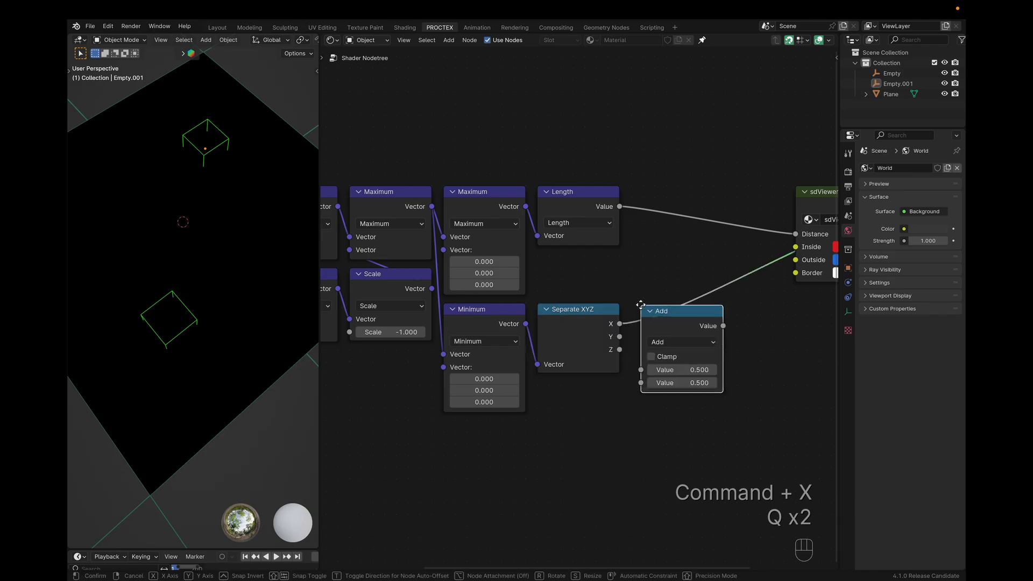
pyautogui.click(641, 305)
pyautogui.click(682, 341)
pyautogui.click(392, 376)
pyautogui.moveTo(620, 336); pyautogui.dragTo(643, 383)
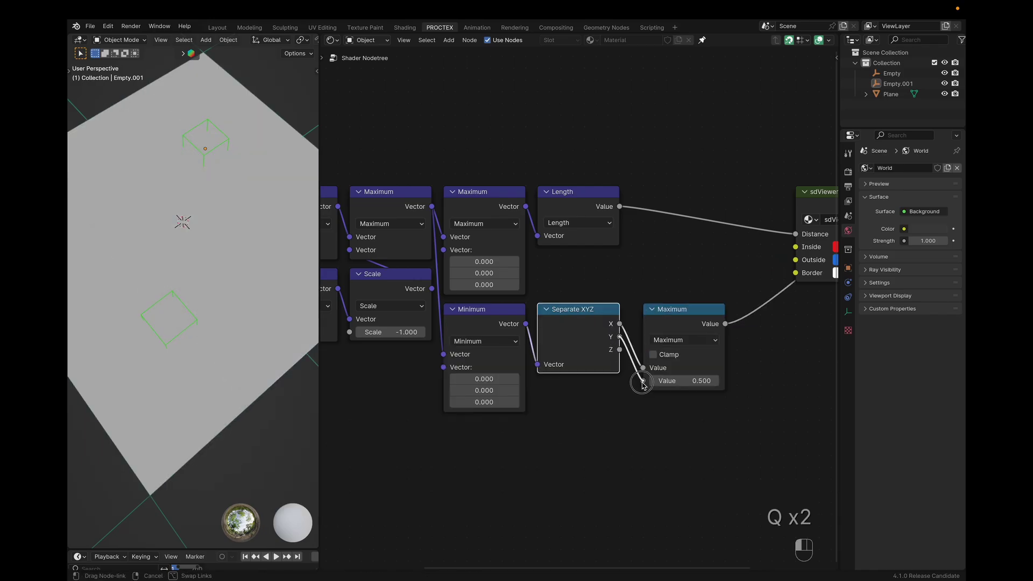
# Sum the Length and Math Maximum values with a Math Add node feeding sdViewer's Distance, and preview the Add and sdViewer outputs
pyautogui.press('super+z')
pyautogui.press('super+z')
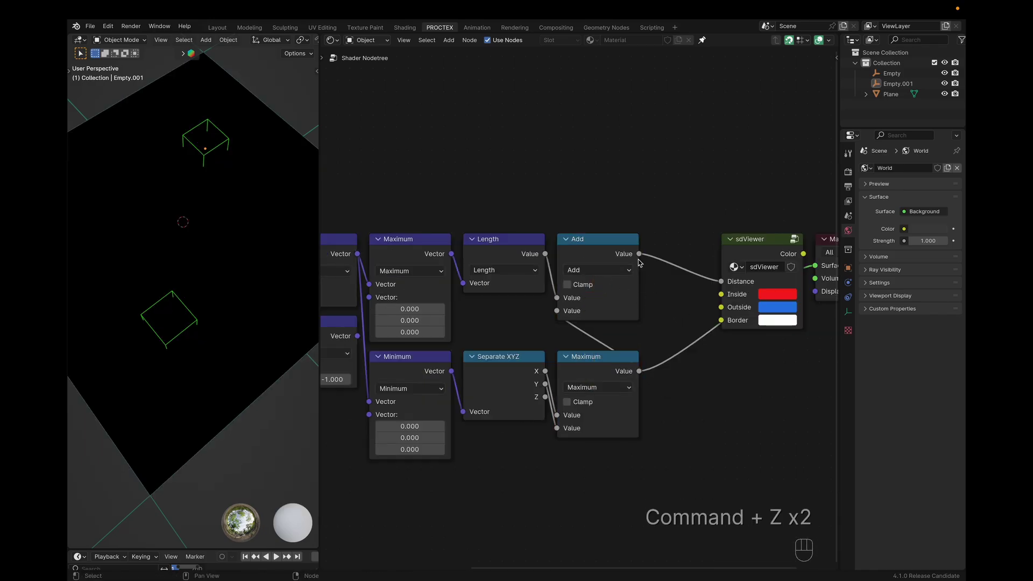
pyautogui.keyDown('ctrl'); pyautogui.keyDown('shift'); pyautogui.click(610, 246); pyautogui.keyUp('shift'); pyautogui.keyUp('ctrl')
pyautogui.moveTo(686, 265); pyautogui.dragTo(663, 250, button='middle')
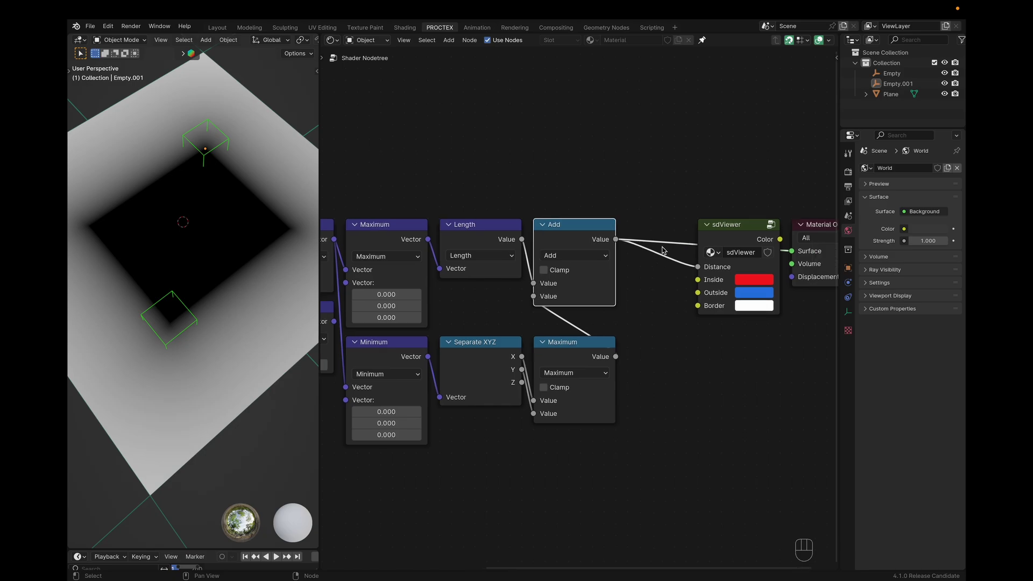
pyautogui.keyDown('ctrl'); pyautogui.keyDown('shift'); pyautogui.click(738, 242); pyautogui.keyUp('shift'); pyautogui.keyUp('ctrl')
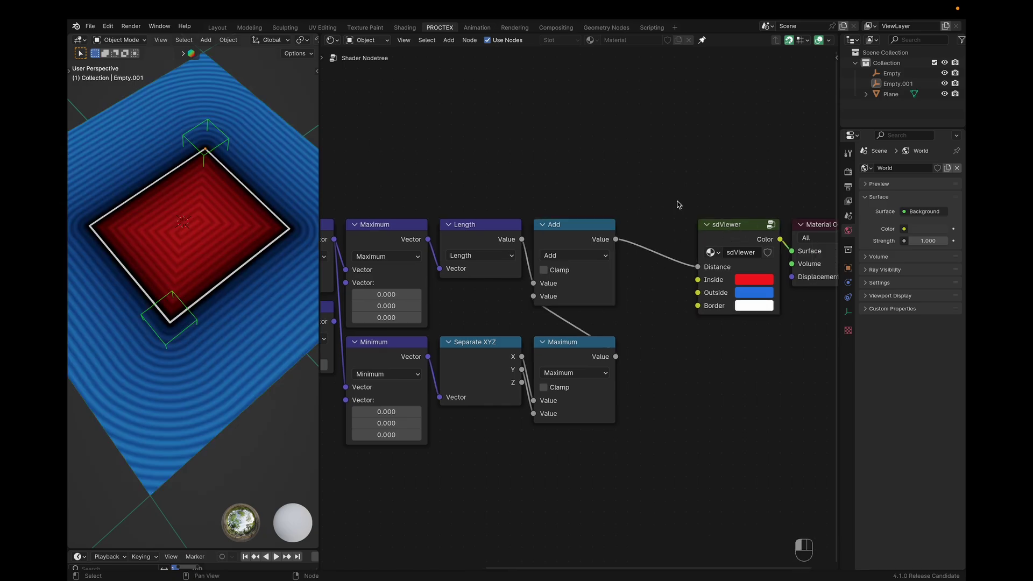
# Resize the rectangle in the maximized 3D viewport by moving Empty.001 in the XY plane to about X 0.51 m, Y 0.31 m
pyautogui.moveTo(143, 342)
pyautogui.mouseDown(button='middle')
pyautogui.moveTo(203, 342)
pyautogui.moveTo(141, 345)
pyautogui.mouseUp(button='middle')
pyautogui.hotkey('ctrl', 'space')
pyautogui.hotkey('ctrl', 'space')
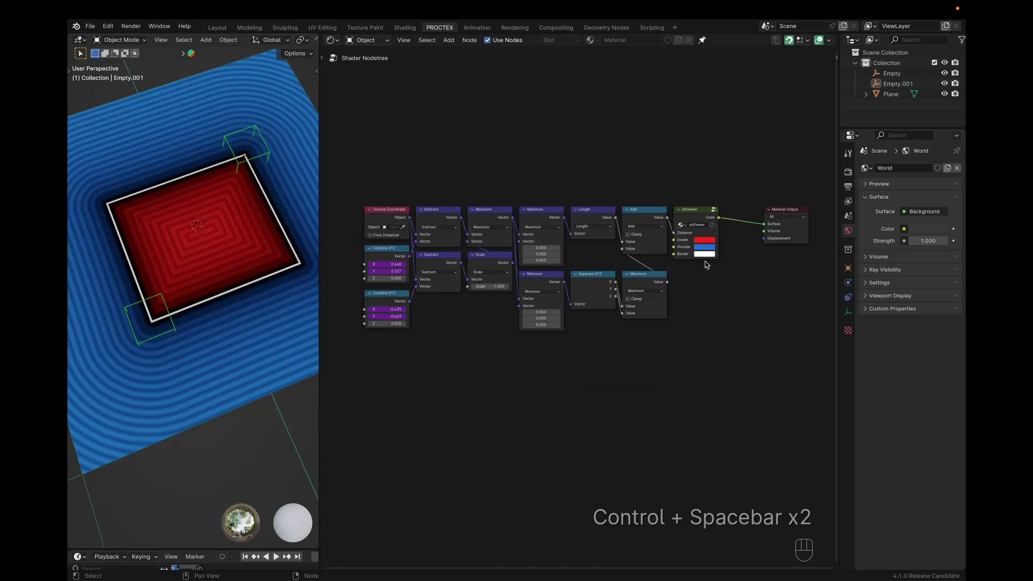
pyautogui.hotkey('ctrl', 'space')
pyautogui.scroll(-4, 583, 177)
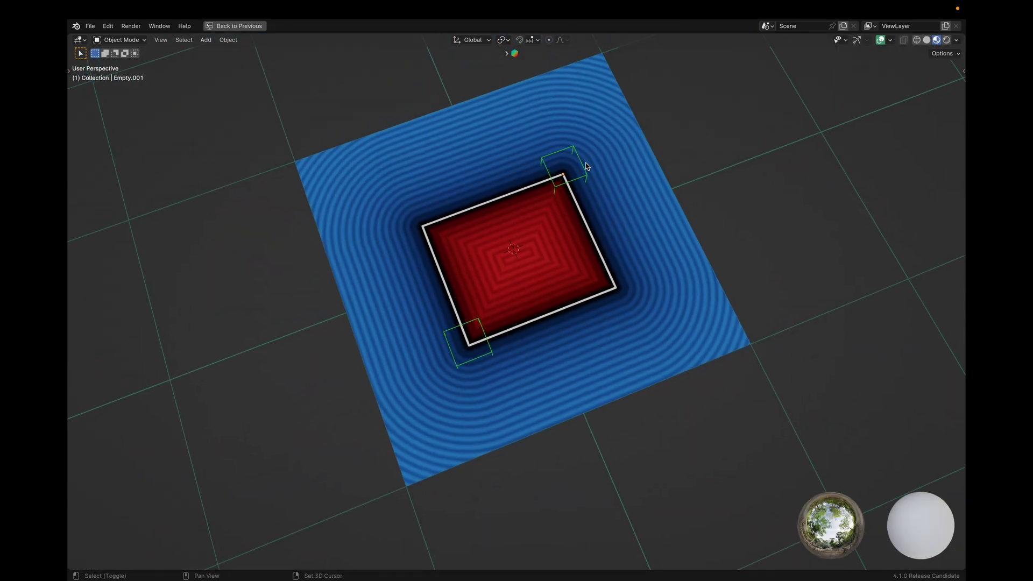
pyautogui.scroll(3, 578, 175)
pyautogui.click(574, 181)
pyautogui.click(575, 181)
pyautogui.press('g')
pyautogui.hotkey('shift', 'z')
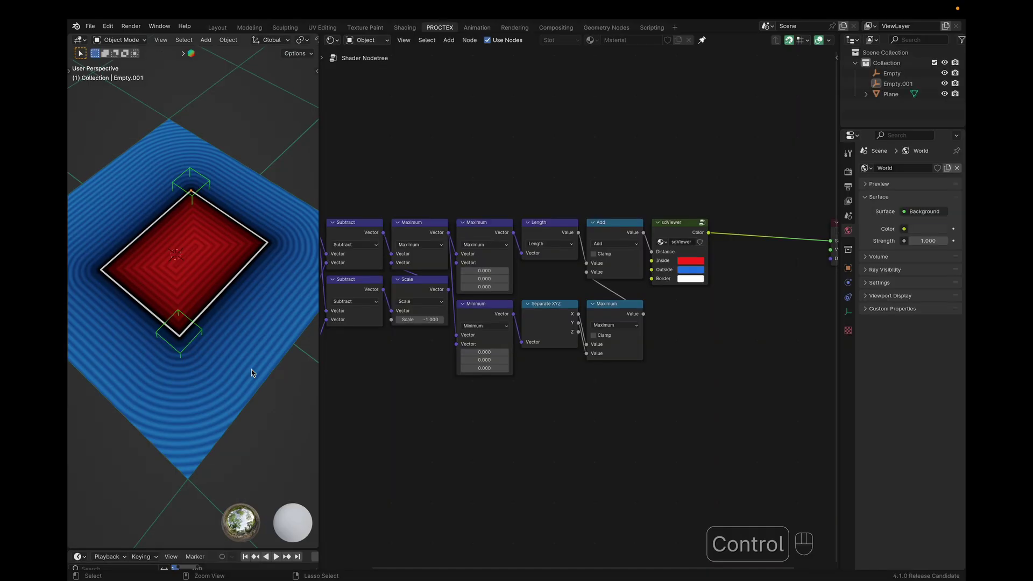
# Examine the rectangle's inside, outside and border distance bands in the maximized viewport and in the Layout workspace
pyautogui.hotkey('ctrl', 'space')
pyautogui.hscroll(5, 499, 336)
pyautogui.scroll(-2, 499, 336)
pyautogui.hscroll(1, 499, 336)
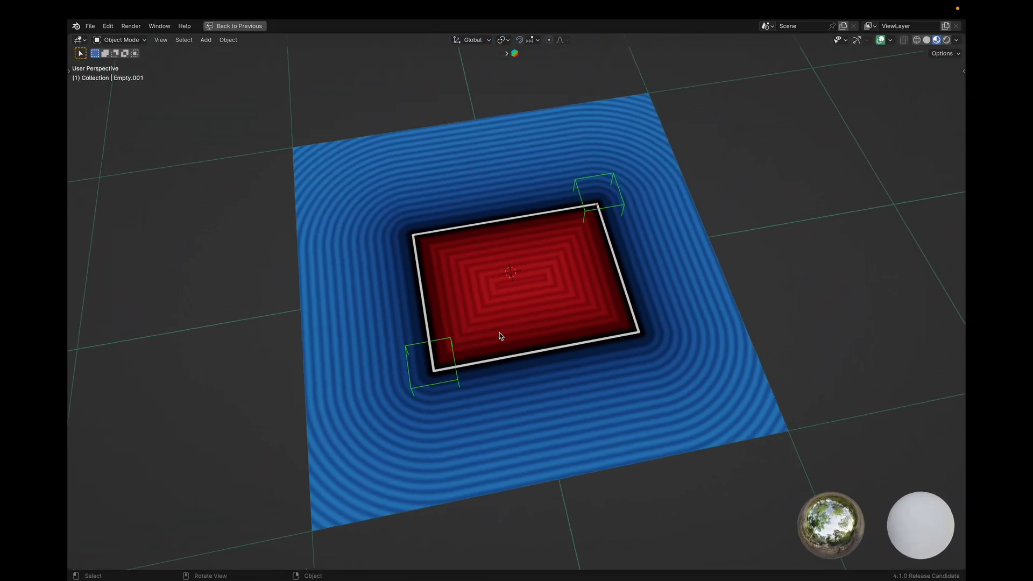
pyautogui.hscroll(-1, 499, 336)
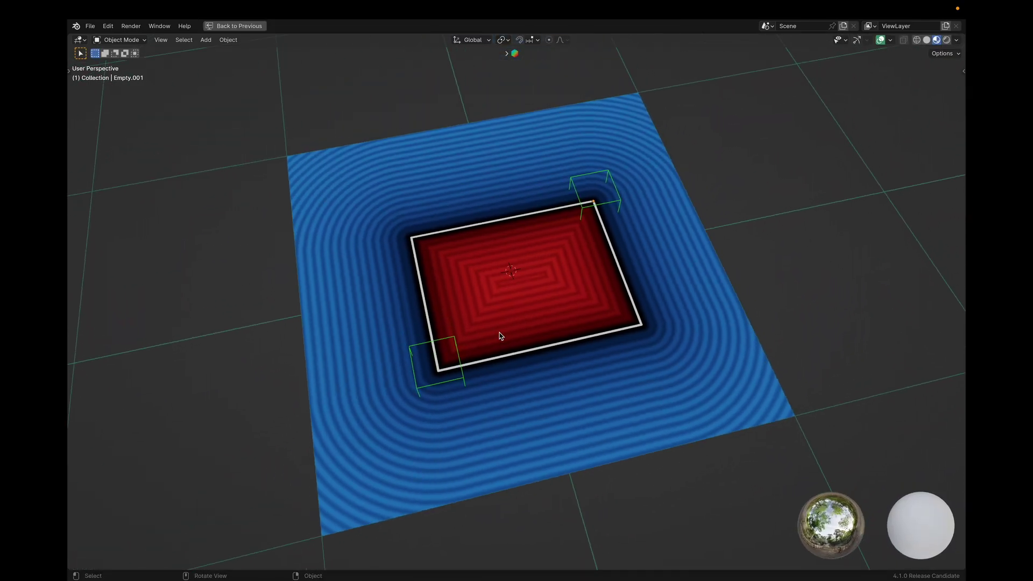
pyautogui.hotkey('ctrl', 'space')
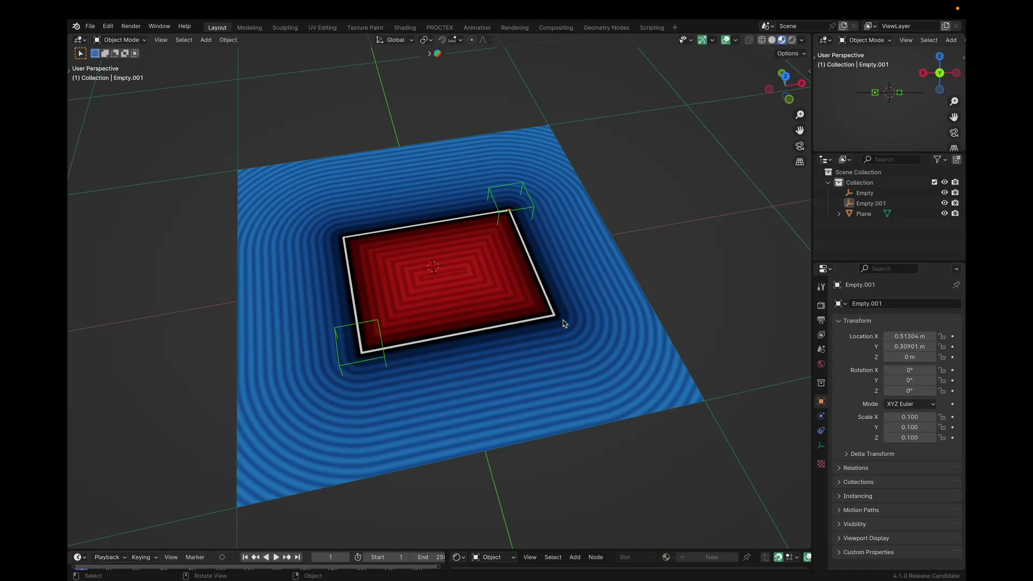
pyautogui.scroll(1, 563, 317)
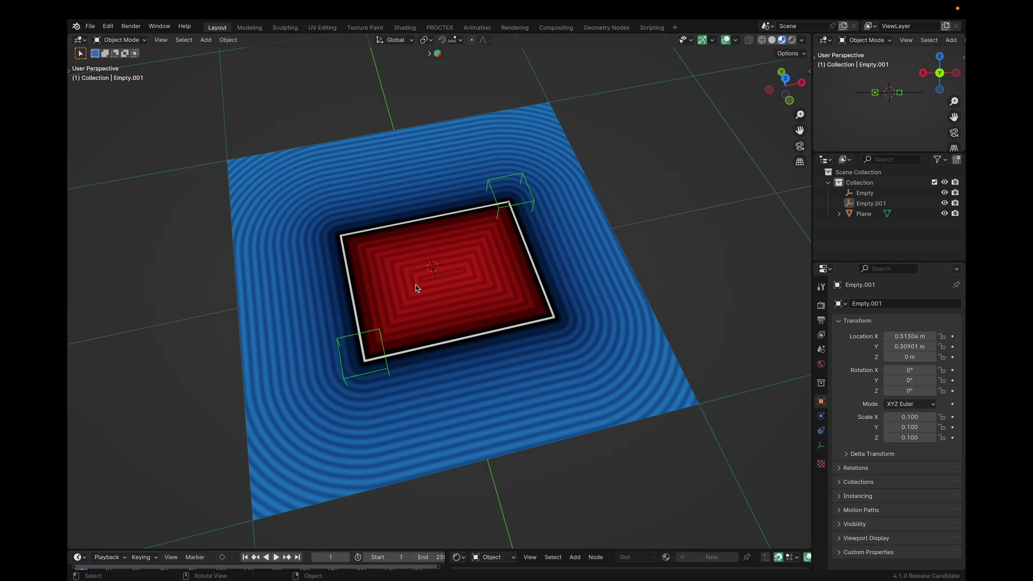
pyautogui.moveTo(513, 214); pyautogui.dragTo(630, 205, button='middle')
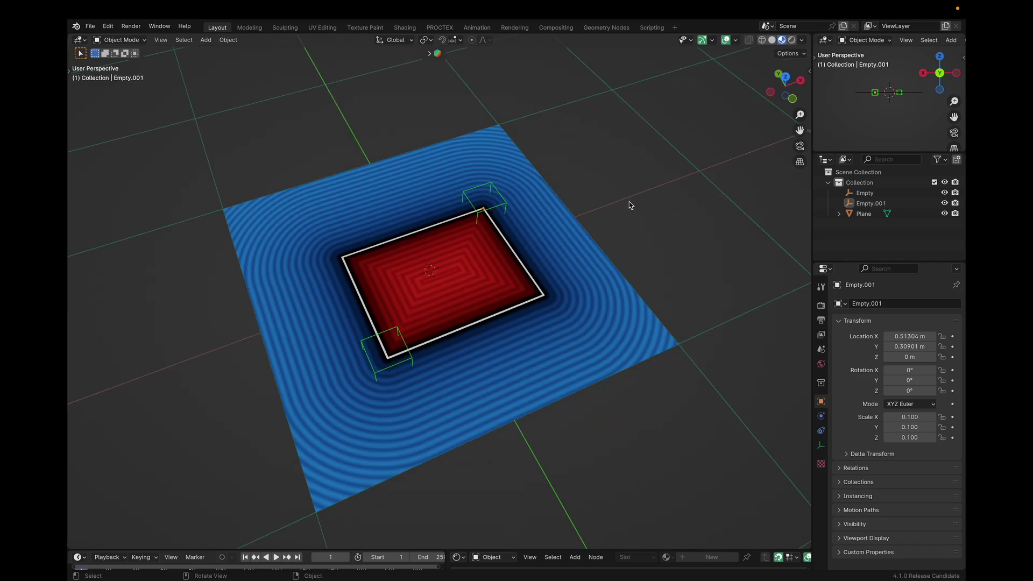
pyautogui.moveTo(630, 205); pyautogui.dragTo(626, 254, button='middle')
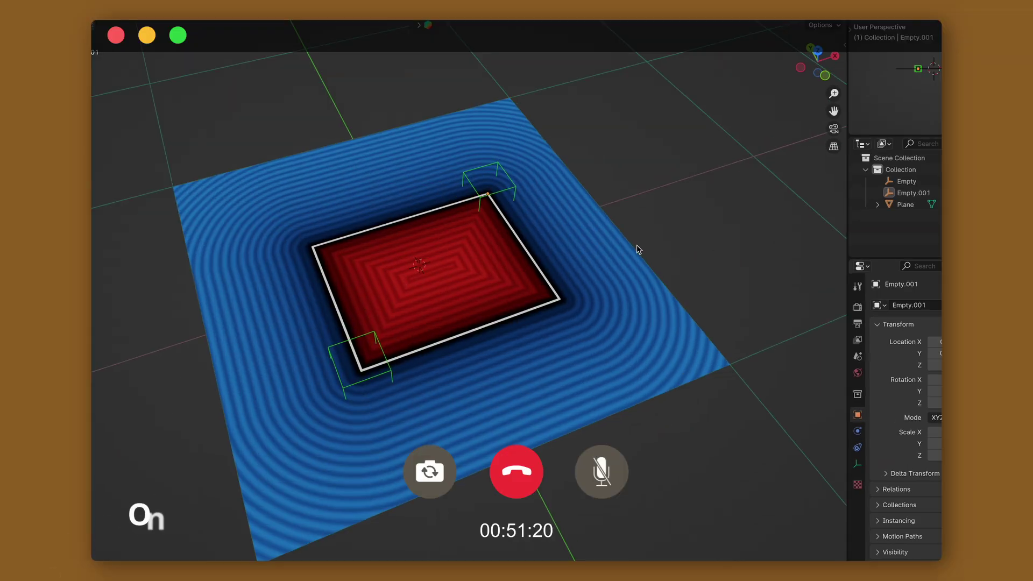
# Add a third empty, scale it down, and move it onto the rectangle's unmarked corner on the Empty.001 side
pyautogui.hotkey('shift', 'a')
pyautogui.press('s')
pyautogui.press('g')
pyautogui.click(693, 280)
pyautogui.moveTo(693, 280); pyautogui.dragTo(670, 285, button='middle')
# Give the new empty two Copy Location constraints following the two corner empties, with the X axis enabled only in the first
pyautogui.click(821, 431)
pyautogui.click(866, 303)
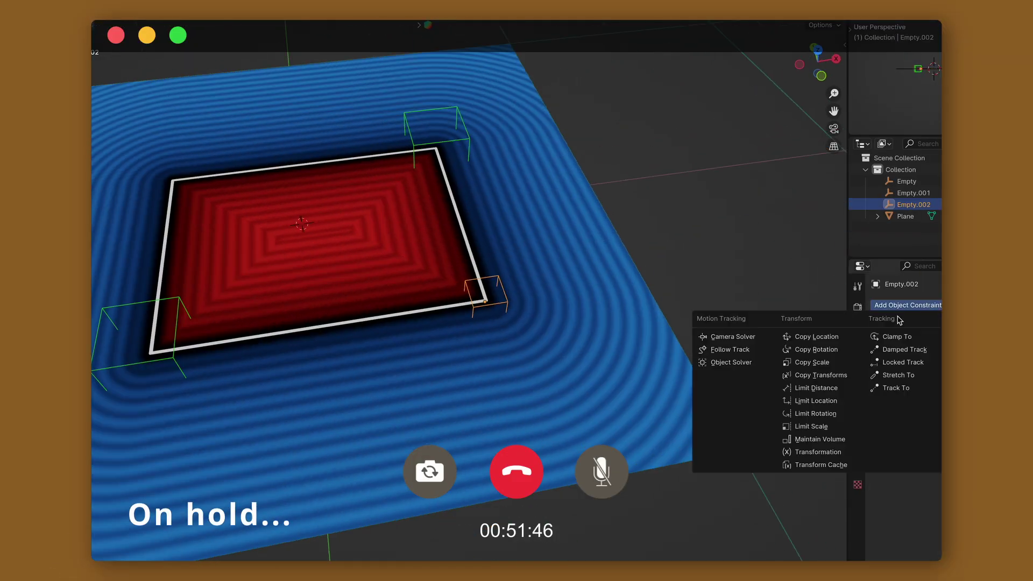
pyautogui.click(785, 331)
pyautogui.moveTo(592, 253); pyautogui.dragTo(635, 253, button='middle')
pyautogui.click(421, 167)
pyautogui.click(512, 291)
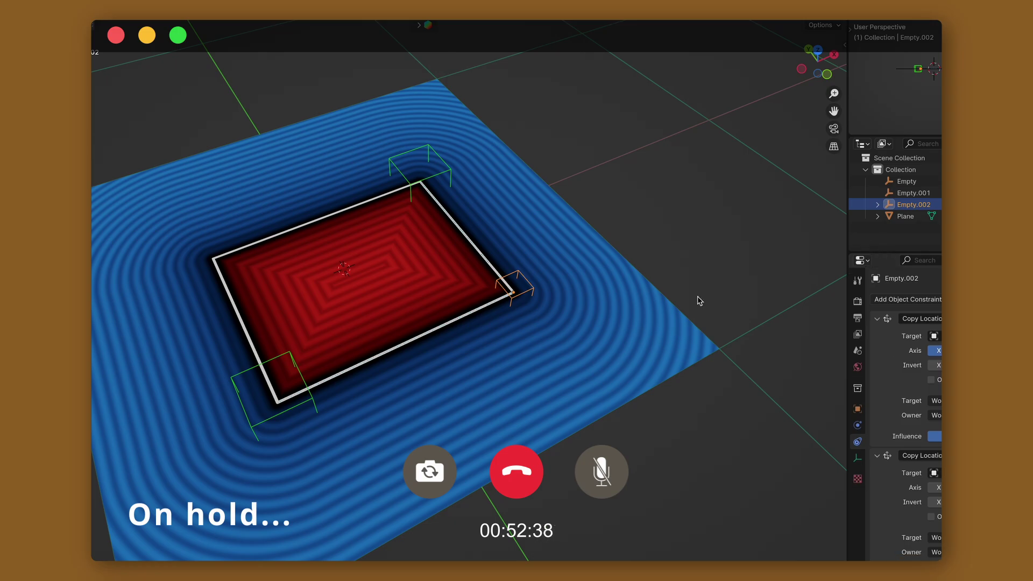
# Move both original corner empties in the XY plane to test the constrained corner, and reselect the constrained empty
pyautogui.click(431, 177)
pyautogui.press('g')
pyautogui.hotkey('shift', 'z')
pyautogui.click(644, 244)
pyautogui.click(273, 392)
pyautogui.press('g')
pyautogui.hotkey('shift', 'z')
pyautogui.click(325, 411)
pyautogui.moveTo(592, 273); pyautogui.dragTo(630, 301, button='middle')
pyautogui.click(571, 309)
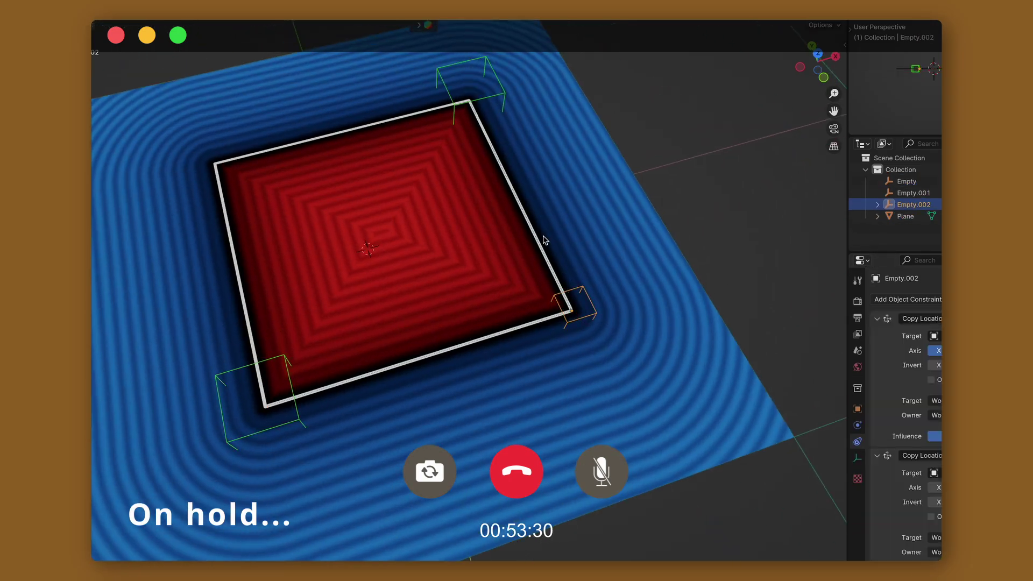
# Duplicate the constrained empty, clear the copy's constraints, and move it in the XY plane onto the rectangle's last unmarked corner
pyautogui.hotkey('shift', 'd')
pyautogui.hotkey('ctrl', 'alt', 'c')
pyautogui.press('g')
pyautogui.hotkey('shift', 'z')
pyautogui.click(299, 180)
# Give the new empty two Copy Location constraints: Empty.001 on the Y axis only and Empty on the X axis only
pyautogui.click(908, 299)
pyautogui.click(785, 331)
pyautogui.click(470, 94)
pyautogui.click(938, 350)
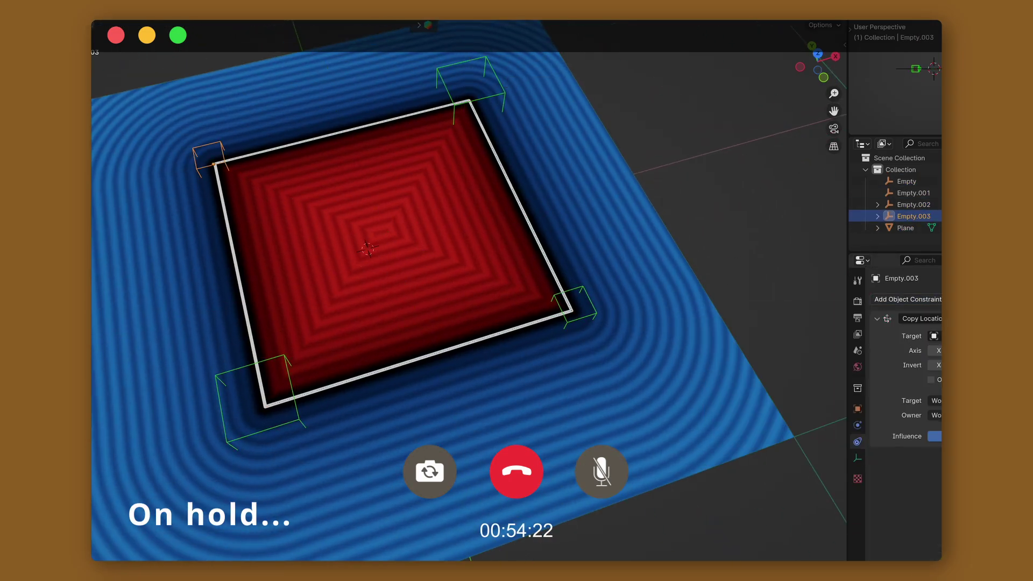
pyautogui.click(908, 299)
pyautogui.moveTo(519, 310); pyautogui.dragTo(683, 259, button='middle')
# Move the original corner empty named Empty in the XY plane to test both constrained corners
pyautogui.click(344, 406)
pyautogui.press('g')
pyautogui.hotkey('shift', 'z')
pyautogui.click(436, 392)
# Select the constrained empties and try moving Empty.002 along Z and in the XY plane
pyautogui.click(211, 191)
pyautogui.click(621, 321)
pyautogui.press('g')
pyautogui.press('z')
pyautogui.click(571, 306)
pyautogui.press('g')
pyautogui.hotkey('shift', 'z')
pyautogui.rightClick(561, 326)
# Move Empty.001 and Empty in the XY plane to check that the constrained empties follow the resized rectangle
pyautogui.click(484, 145)
pyautogui.press('g')
pyautogui.hotkey('shift', 'z')
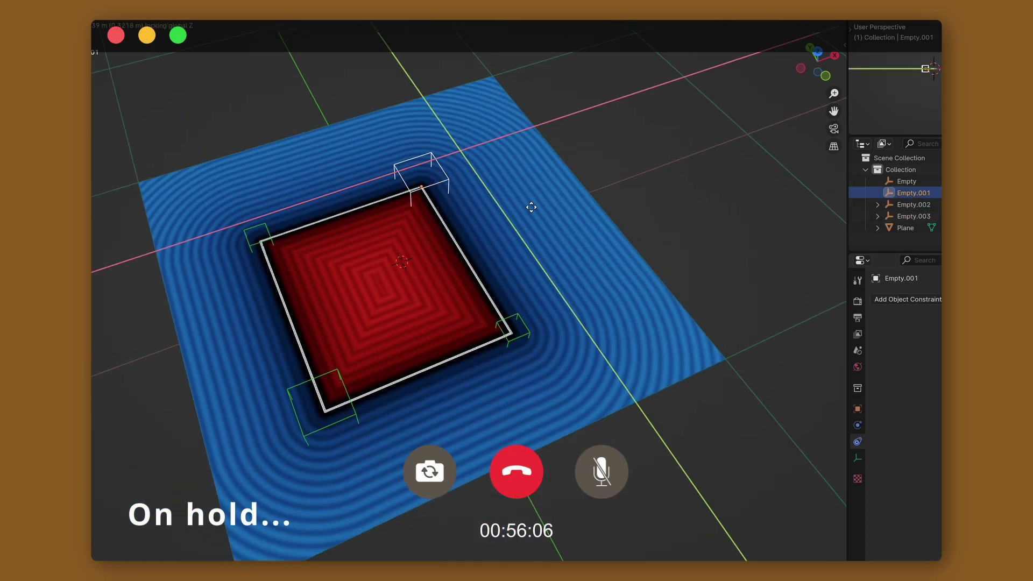
pyautogui.click(520, 213)
pyautogui.click(349, 398)
pyautogui.press('g')
pyautogui.hotkey('shift', 'z')
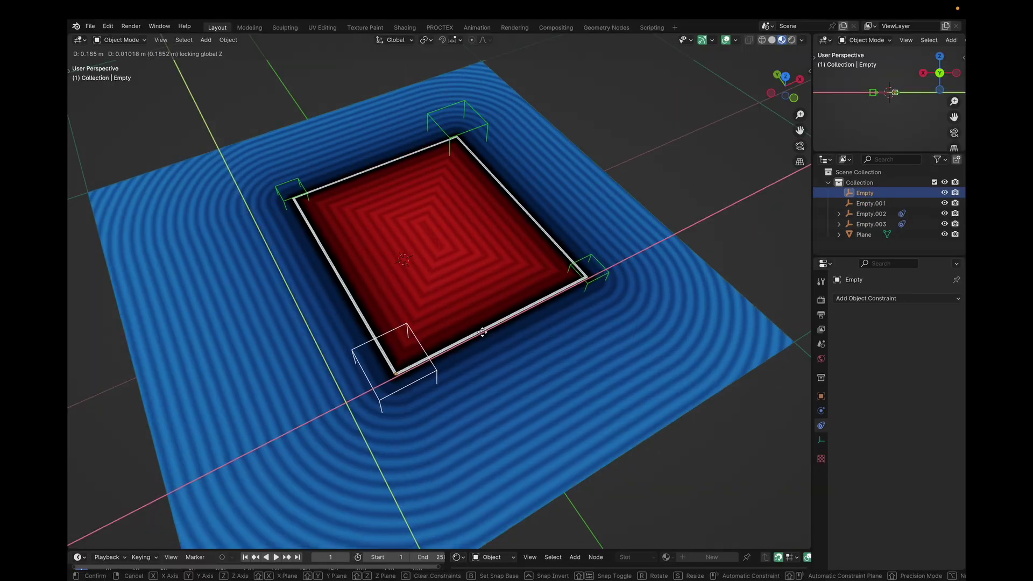
pyautogui.moveTo(409, 301); pyautogui.dragTo(633, 323, button='middle')
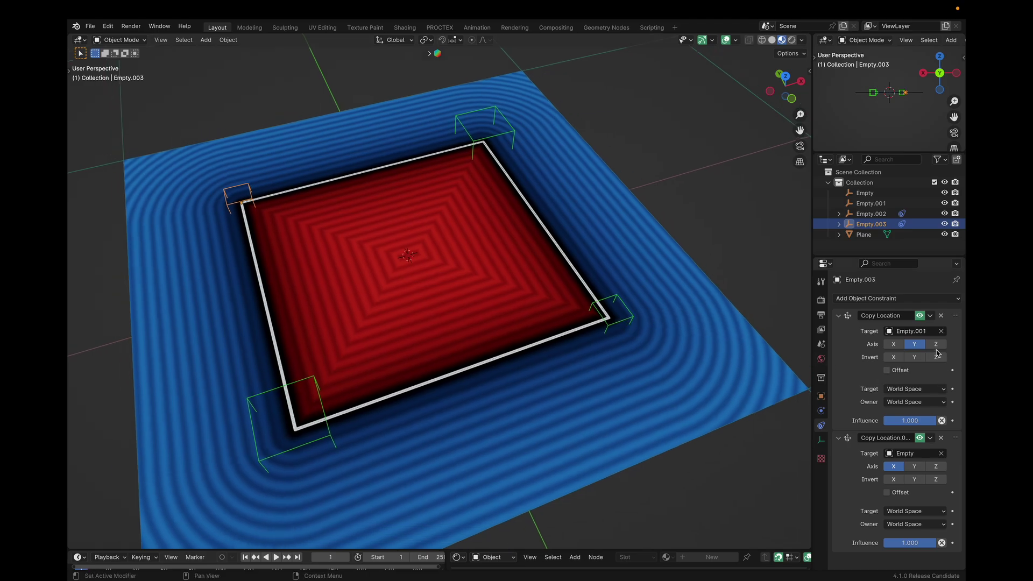
# Try moving the constrained Empty.002 along the Z axis
pyautogui.click(631, 317)
pyautogui.press('g')
pyautogui.press('z')
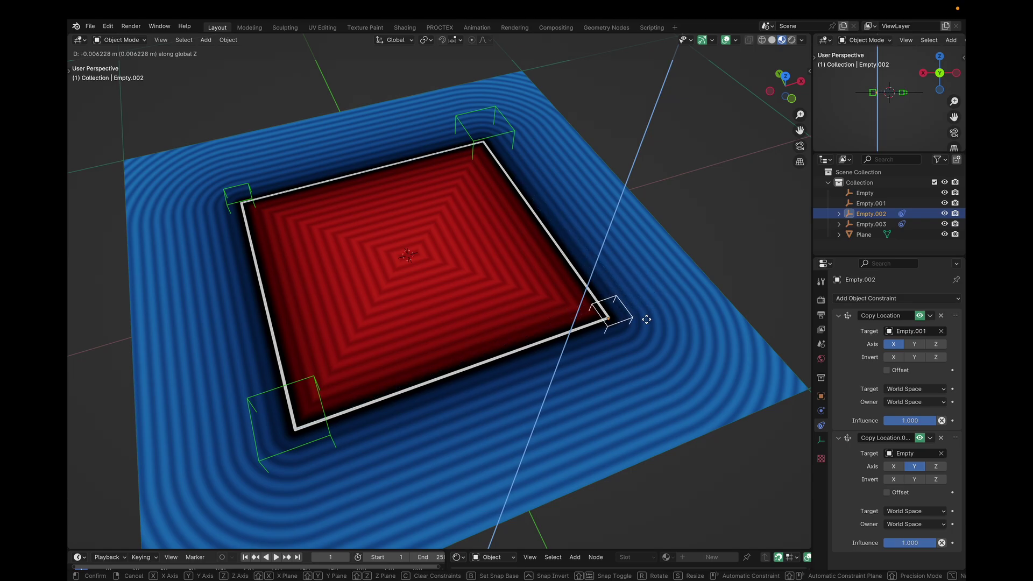
pyautogui.rightClick(646, 318)
pyautogui.scroll(-2, 533, 263)
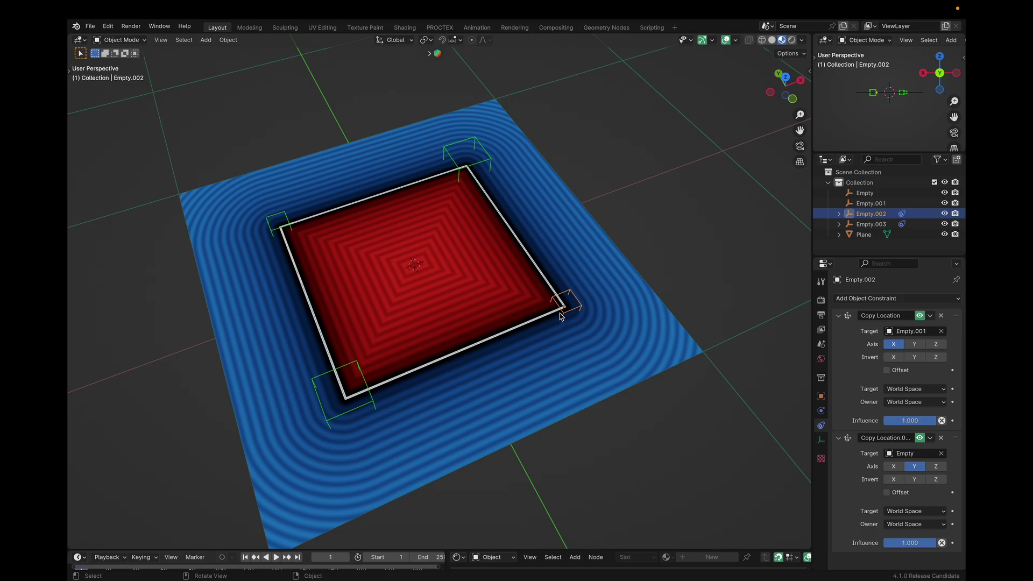
# Move Empty.001 in the XY plane to narrow the rectangle and test its constrained corners
pyautogui.moveTo(482, 190); pyautogui.dragTo(399, 311)
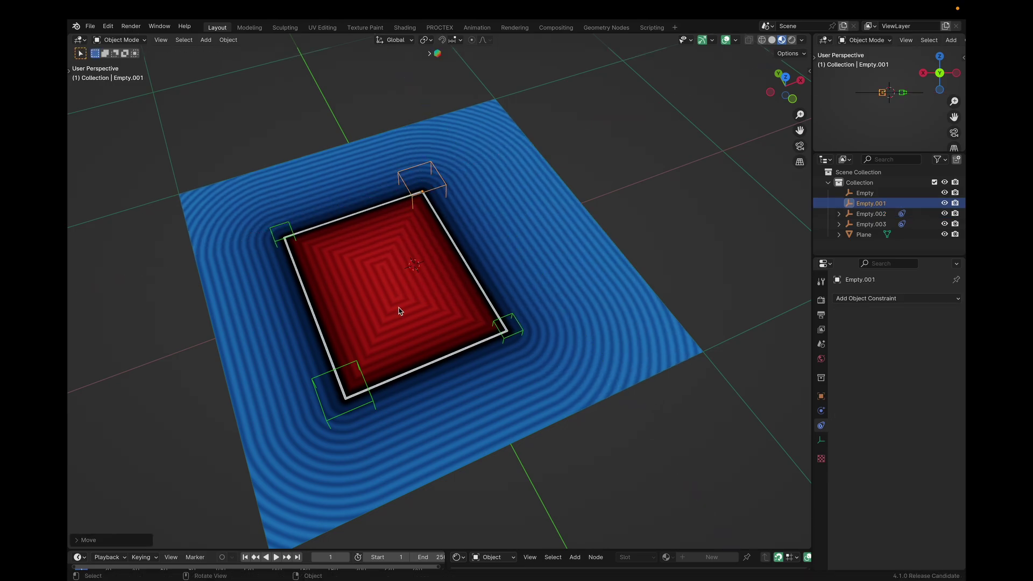
pyautogui.press('g')
pyautogui.hotkey('shift', 'z')
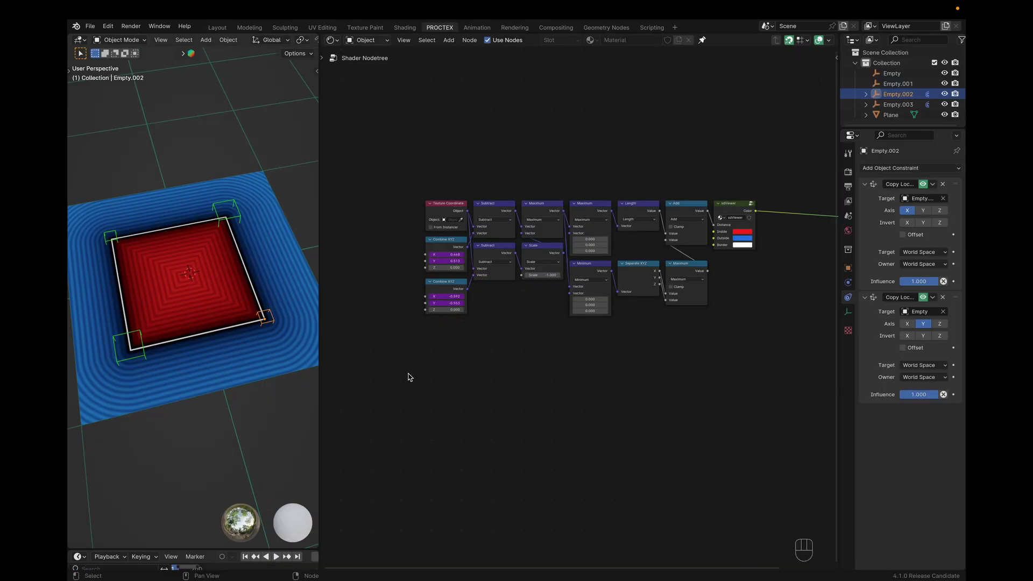
# Move Empty.001 inward beside the node tree in the PROCTEX workspace, and try moving it along Z
pyautogui.click(233, 203)
pyautogui.press('g')
pyautogui.press('g')
pyautogui.press('g')
pyautogui.press('z')
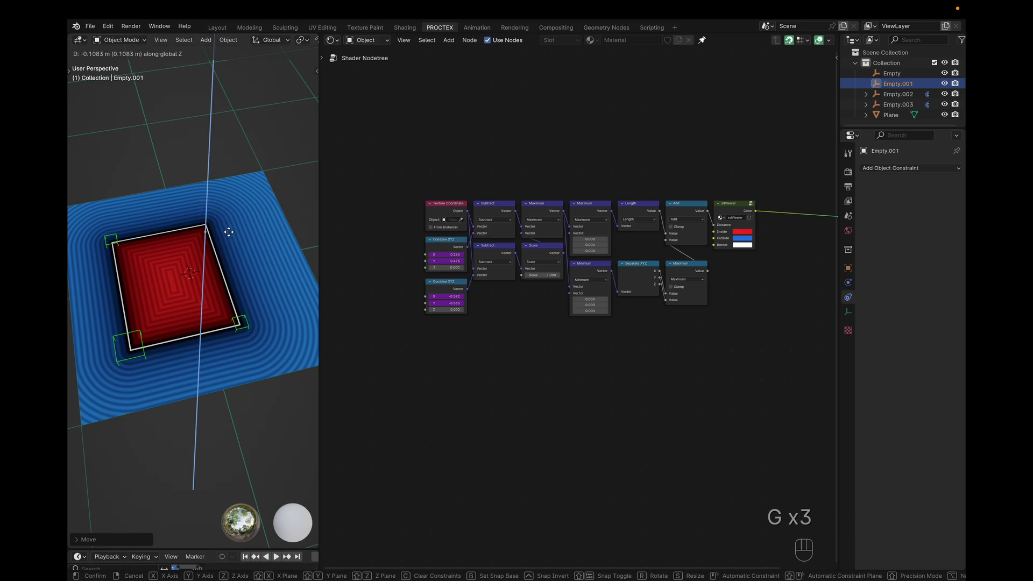
pyautogui.rightClick(229, 232)
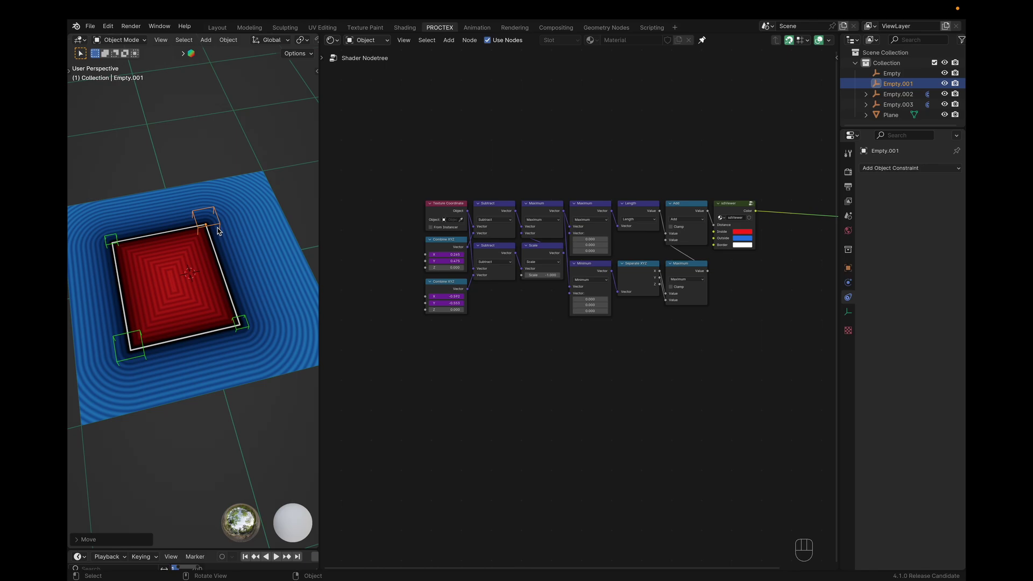
pyautogui.click(357, 297)
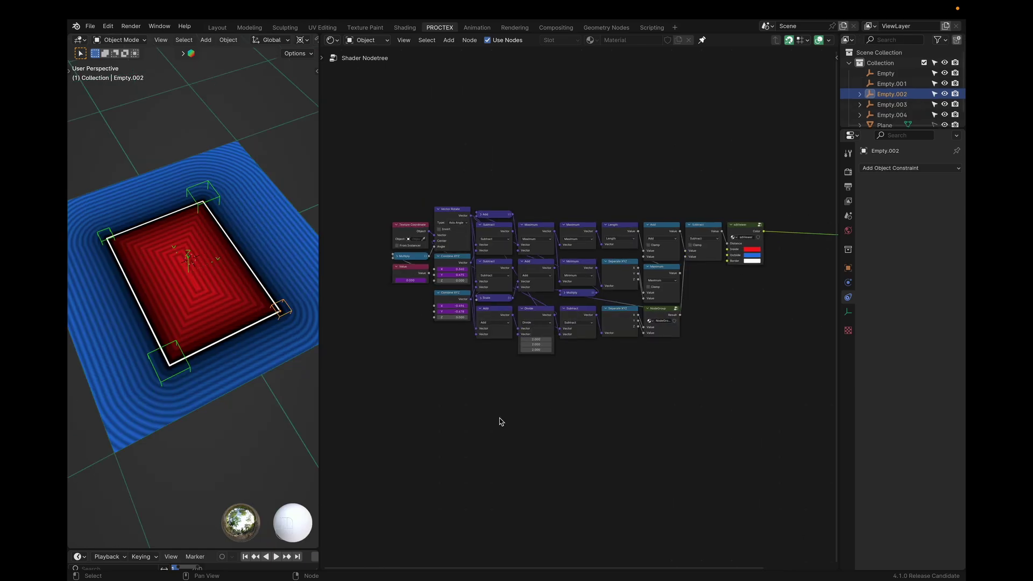
# Maximize the 3D viewport and raise Empty.002 along Z to round its corner of the rectangle
pyautogui.scroll(3, 498, 420)
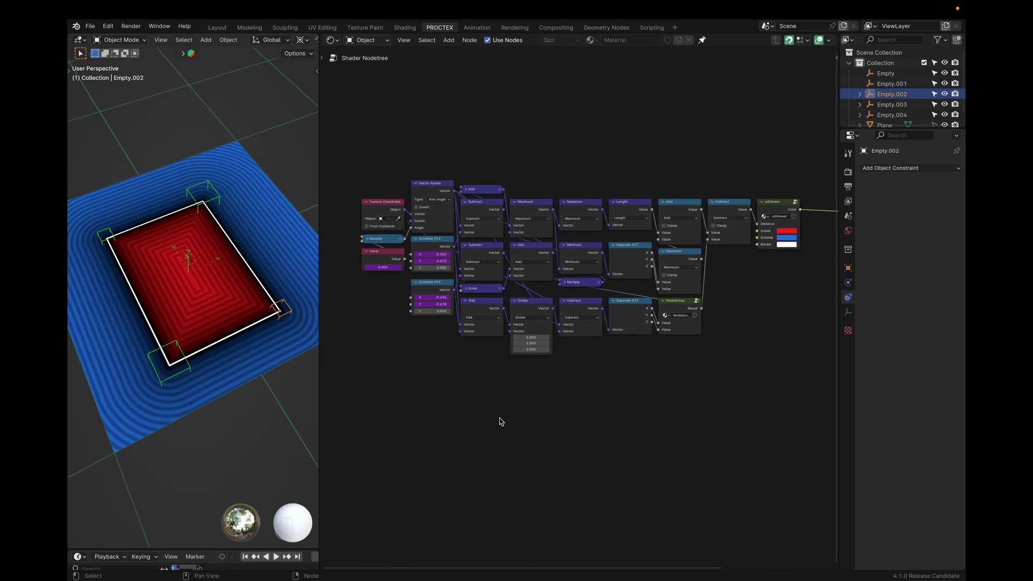
pyautogui.hotkey('ctrl', 'space')
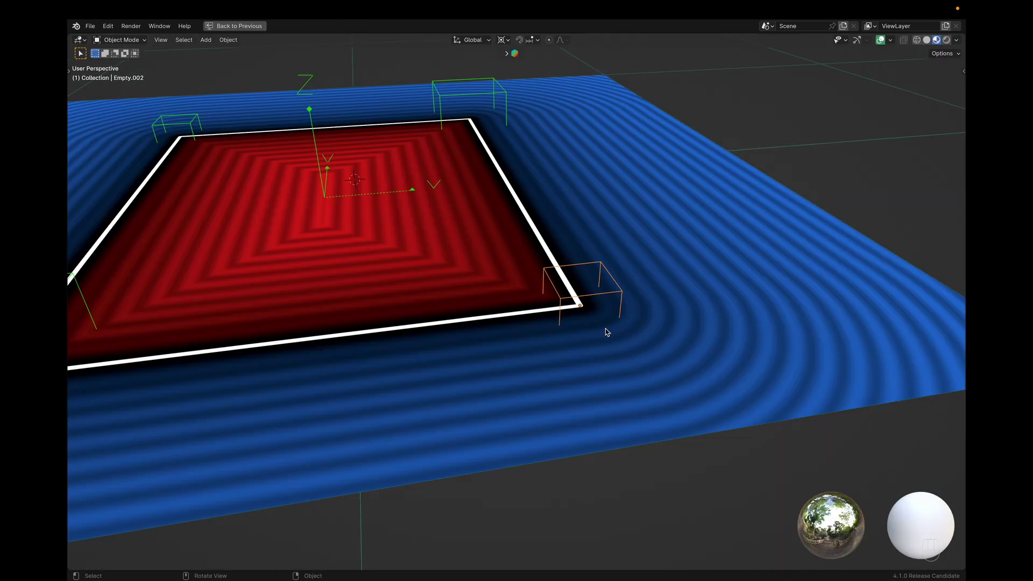
pyautogui.press('g')
pyautogui.press('z')
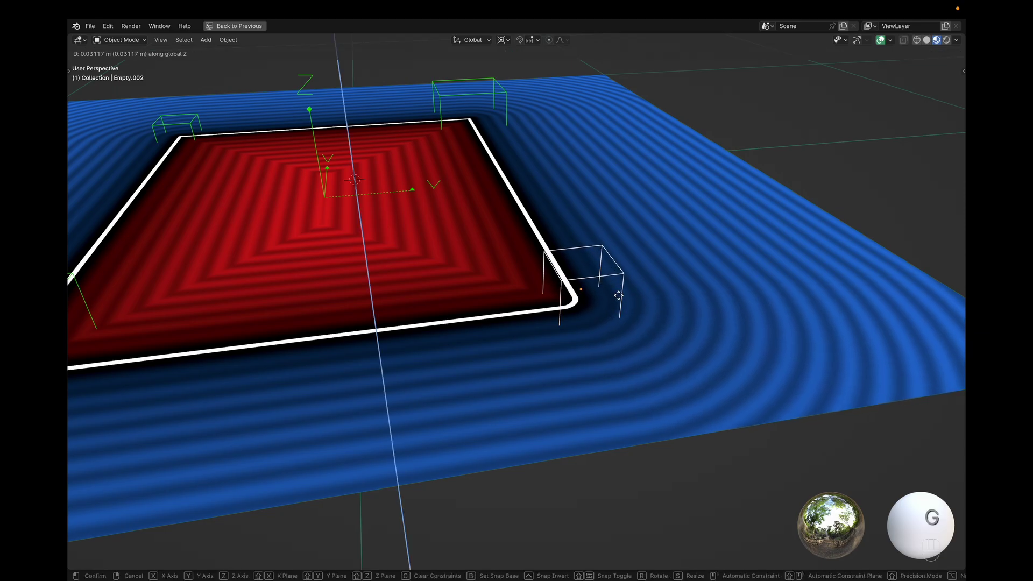
pyautogui.click(699, 205)
# Raise Empty.001 and Empty.003 along Z to round their corners of the rectangle, lifting Empty.003 about 0.29 m
pyautogui.press('g')
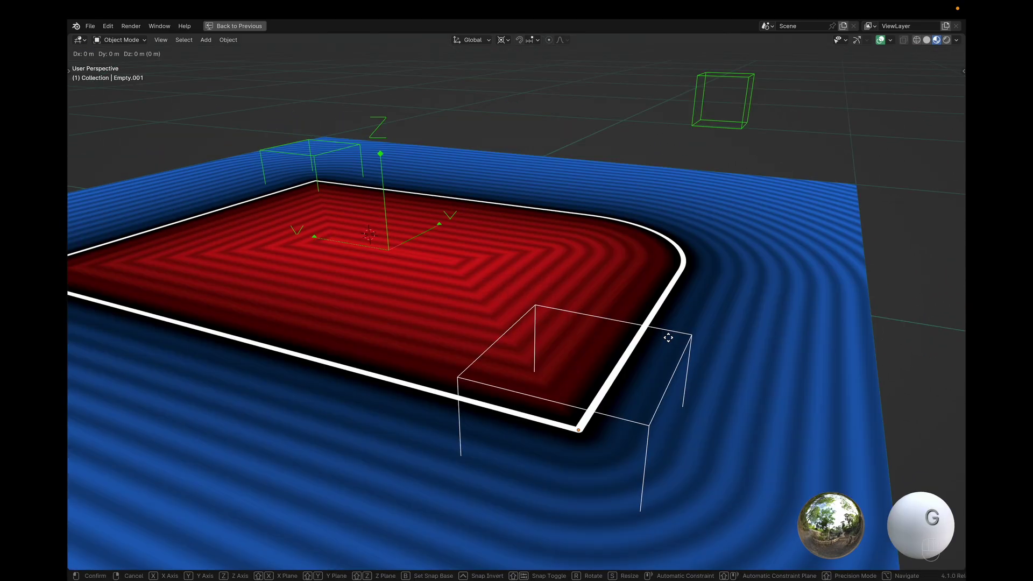
pyautogui.press('z')
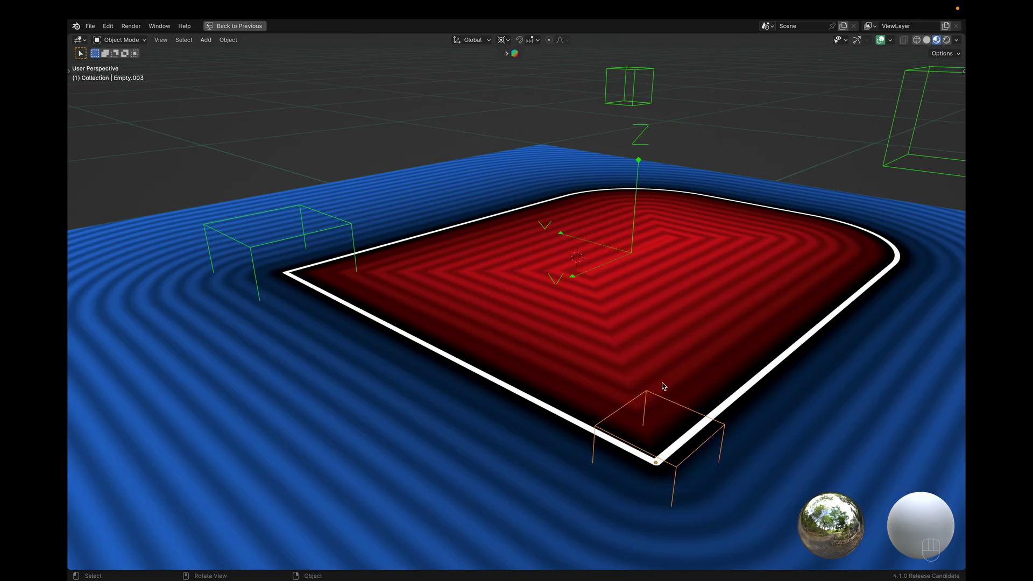
pyautogui.press('g')
pyautogui.press('z')
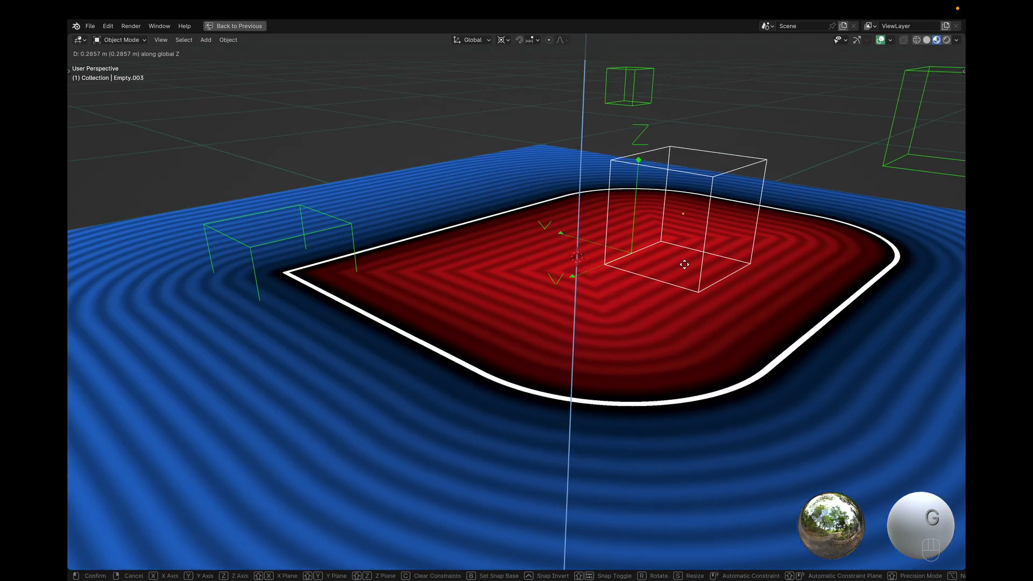
pyautogui.click(687, 243)
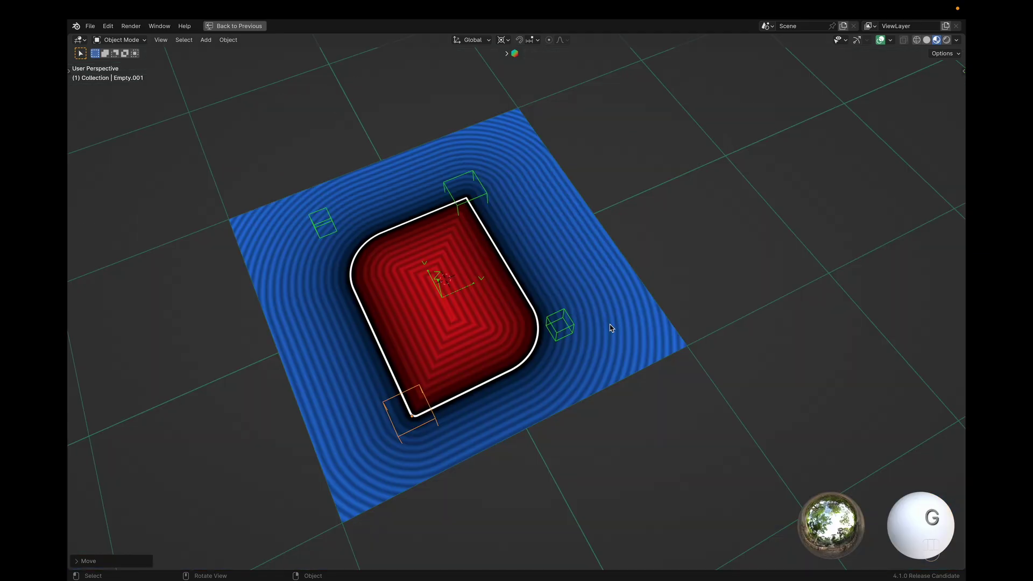
# Move Empty.001 in the XY plane to resize the rectangle with its rounded corners
pyautogui.press('g')
pyautogui.hotkey('shift', 'z')
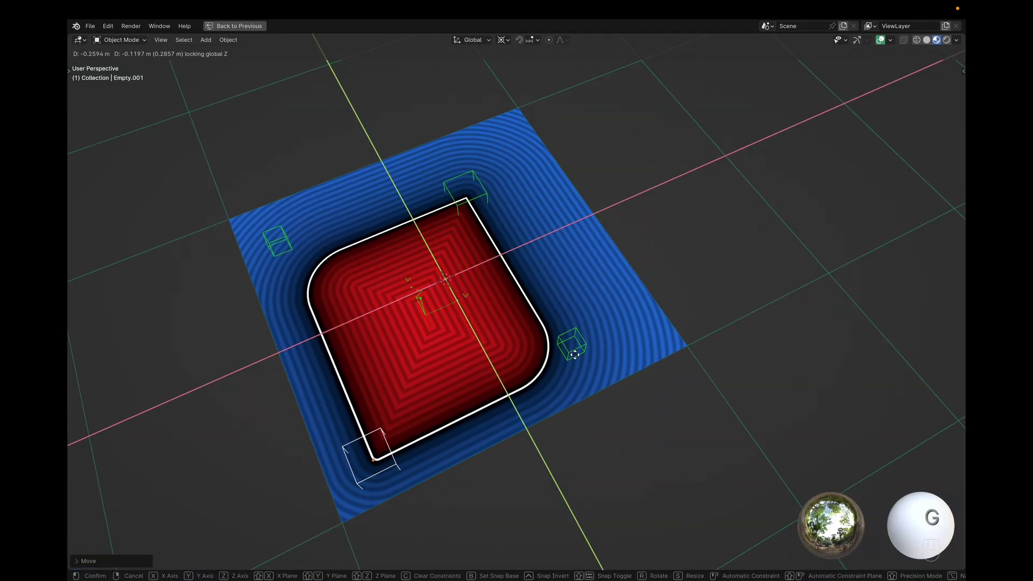
pyautogui.click(619, 306)
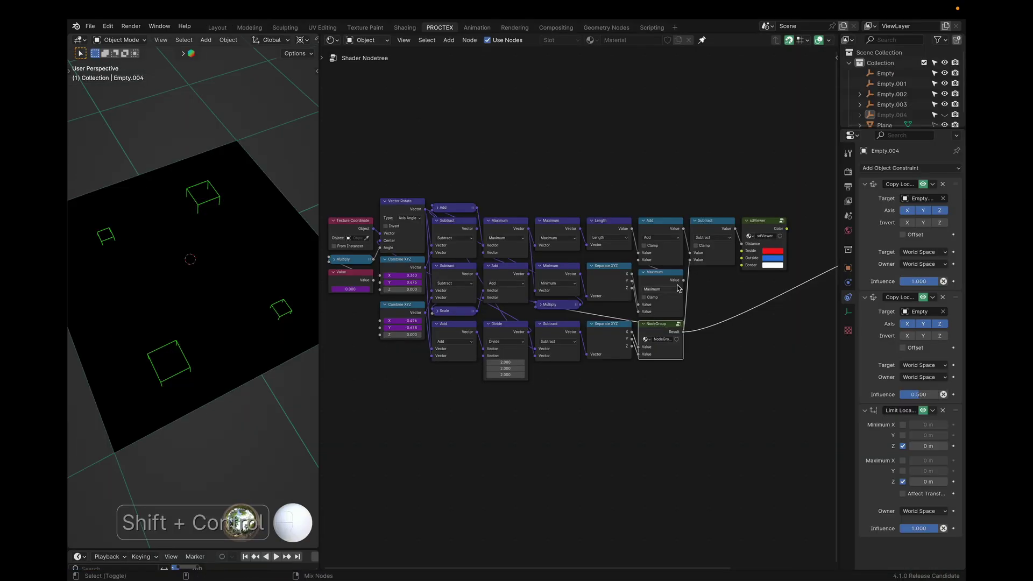
# Preview the NodeGroup node's output and open the group to show its internal nodes
pyautogui.keyDown('ctrl'); pyautogui.keyDown('shift'); pyautogui.click(599, 349); pyautogui.keyUp('shift'); pyautogui.keyUp('ctrl')
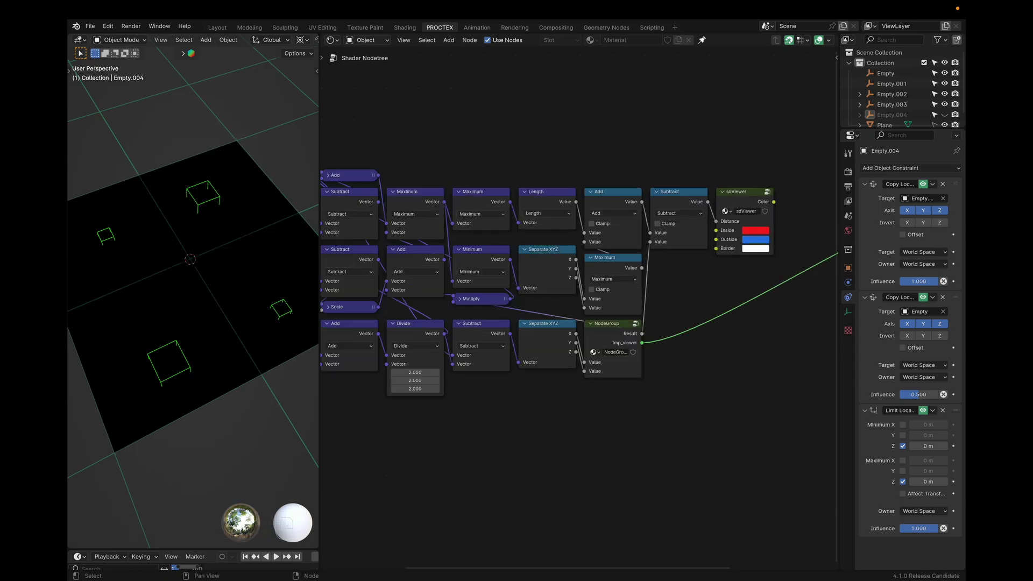
pyautogui.scroll(1, 735, 333)
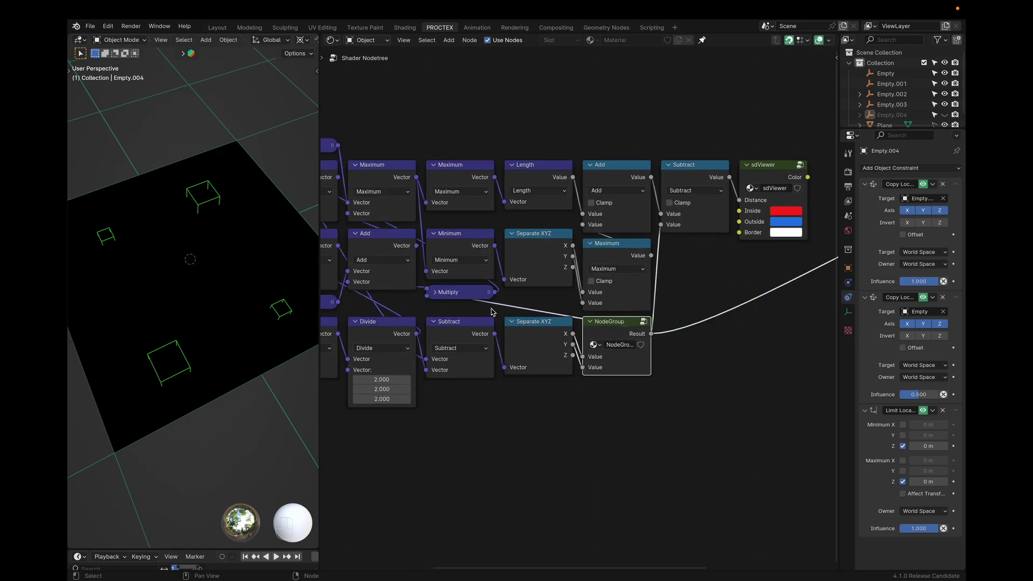
pyautogui.press('Tab')
pyautogui.press('Tab')
pyautogui.press('Tab')
pyautogui.press('Tab')
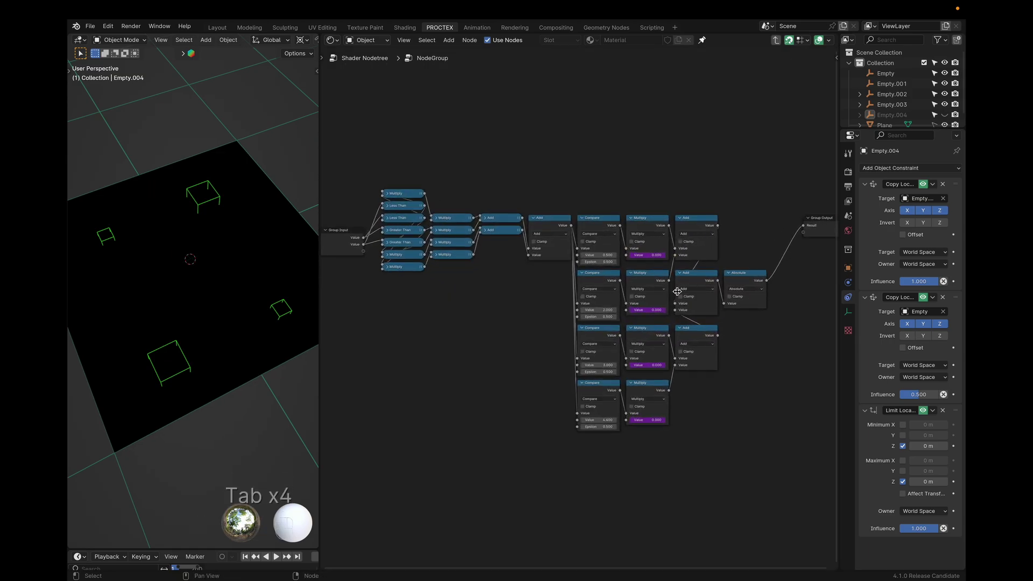
pyautogui.moveTo(678, 291); pyautogui.dragTo(681, 294, button='middle')
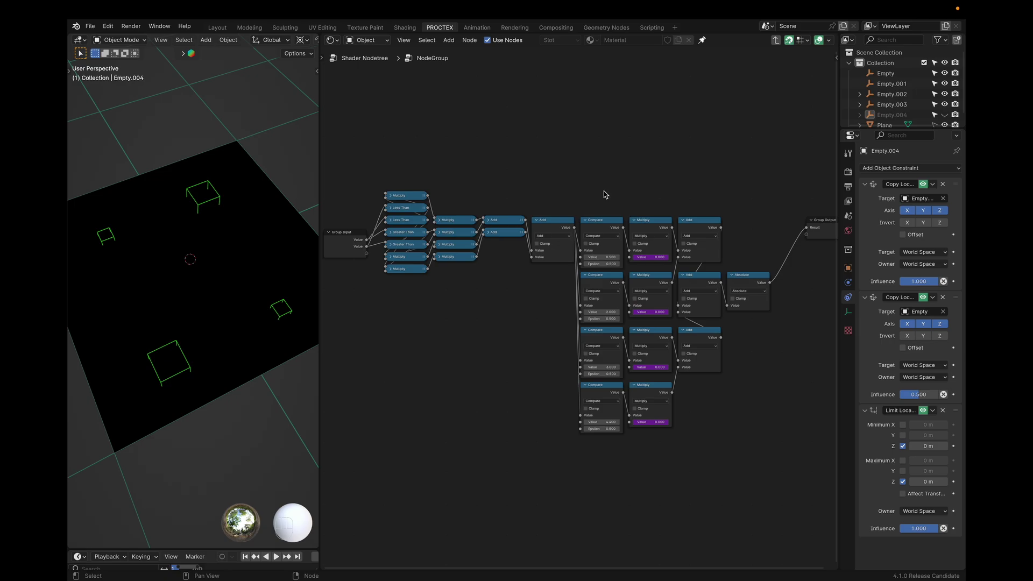
# Undo the last two changes in the node group, and preview the Absolute node's output
pyautogui.press('super+z')
pyautogui.press('super+z')
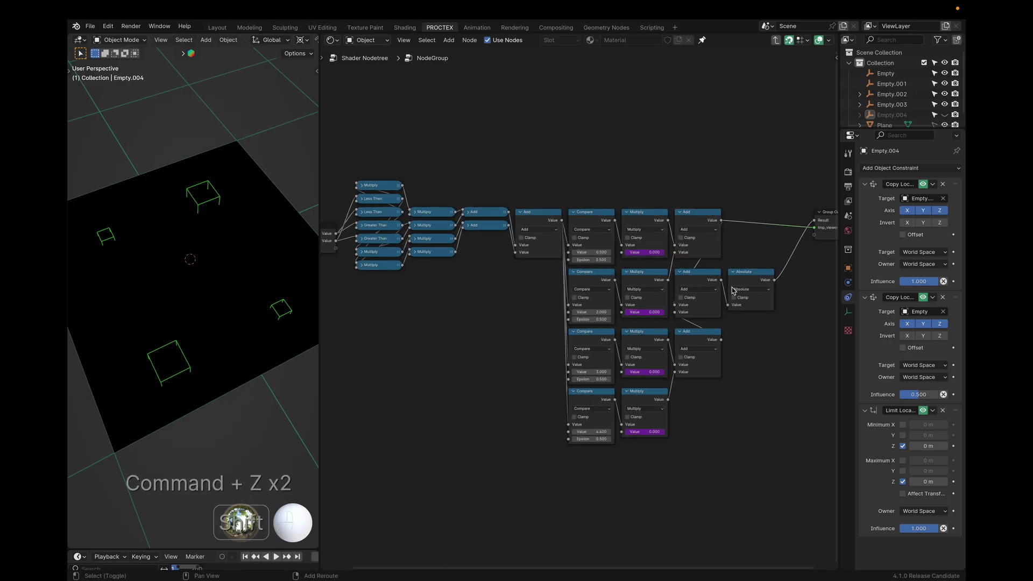
pyautogui.press('super+shift+z')
# Raise the far corner empty named Empty about 0.46 m along Z to test its quadrant's value
pyautogui.click(202, 199)
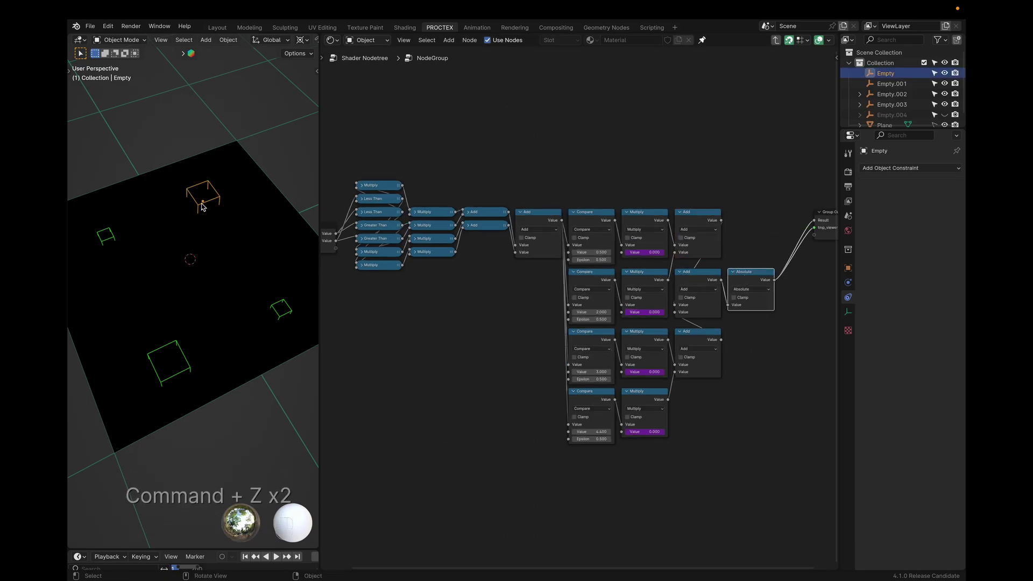
pyautogui.press('g')
pyautogui.press('z')
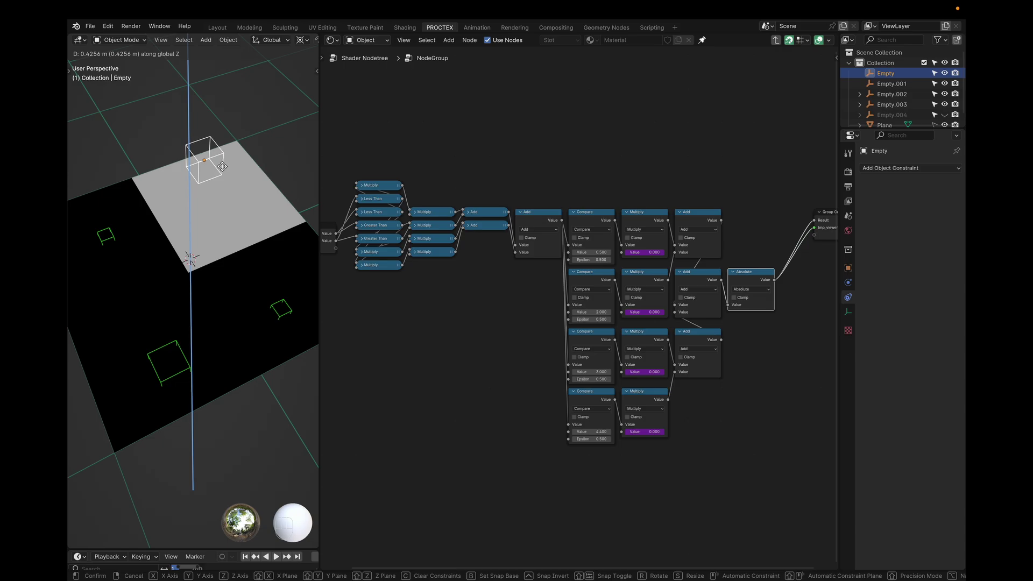
pyautogui.click(219, 163)
# Raise Empty.001 about 0.17 m along Z to test the value of the opposite quadrant
pyautogui.click(213, 342)
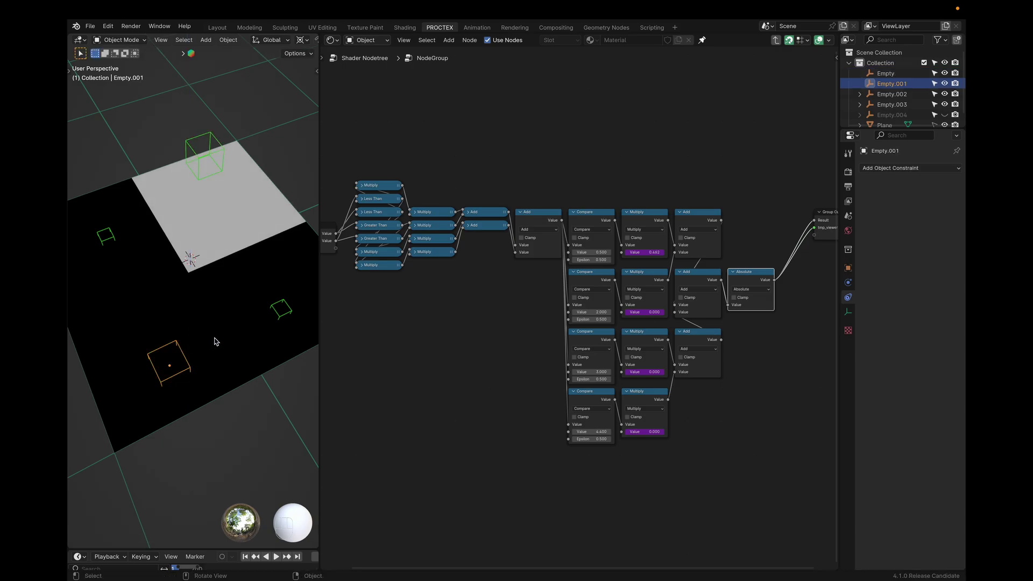
pyautogui.press('g')
pyautogui.press('z')
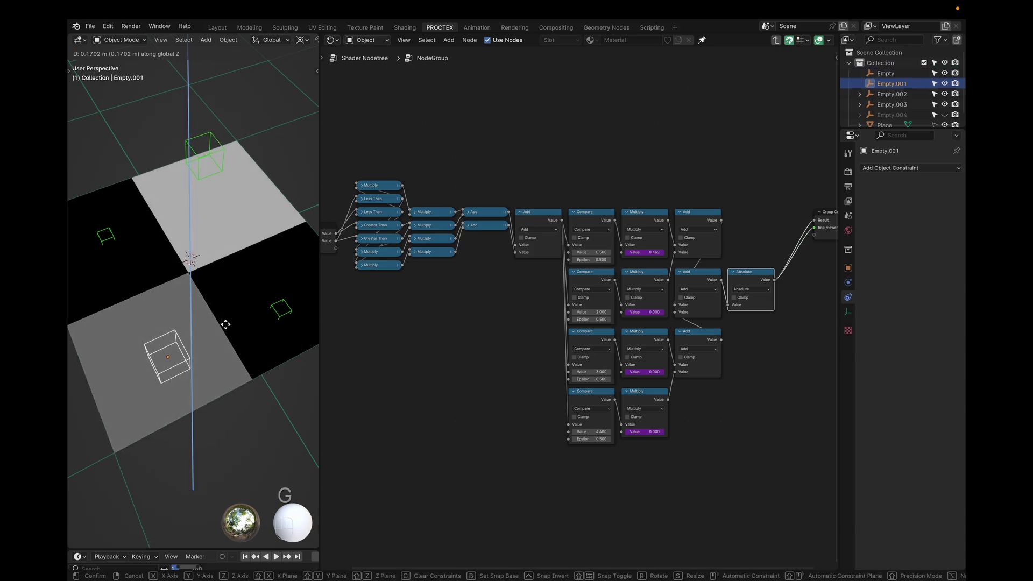
pyautogui.click(226, 324)
# Exit and reopen the node group at its Absolute node, and move Empty.001 about 0.24 m down along Z, below the plane
pyautogui.press('Tab')
pyautogui.press('Tab')
pyautogui.click(555, 311)
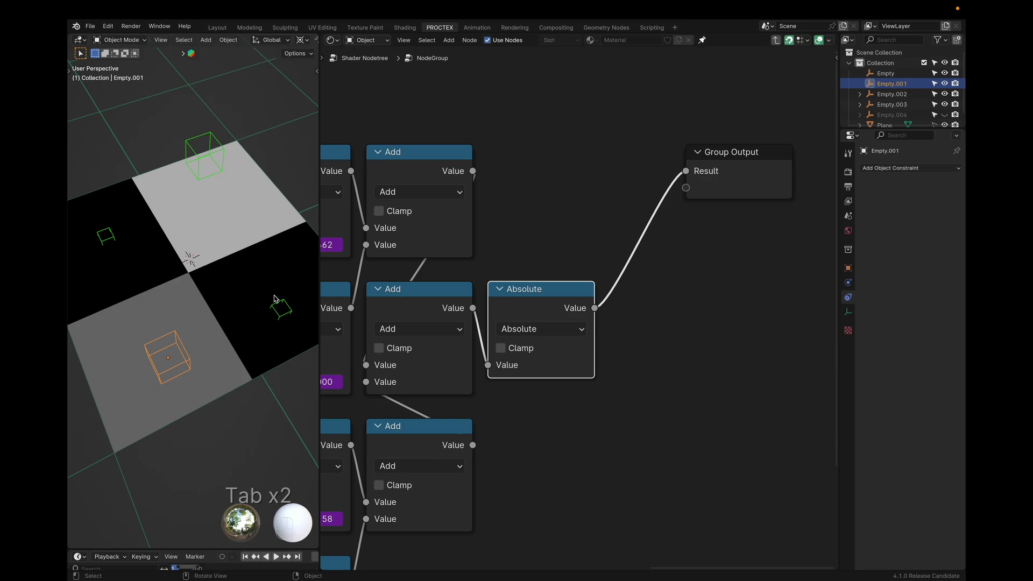
pyautogui.scroll(-6, 196, 327)
pyautogui.keyDown('super'); pyautogui.scroll(2, 196, 328); pyautogui.keyUp('super')
pyautogui.scroll(2, 196, 328)
pyautogui.scroll(-1, 196, 328)
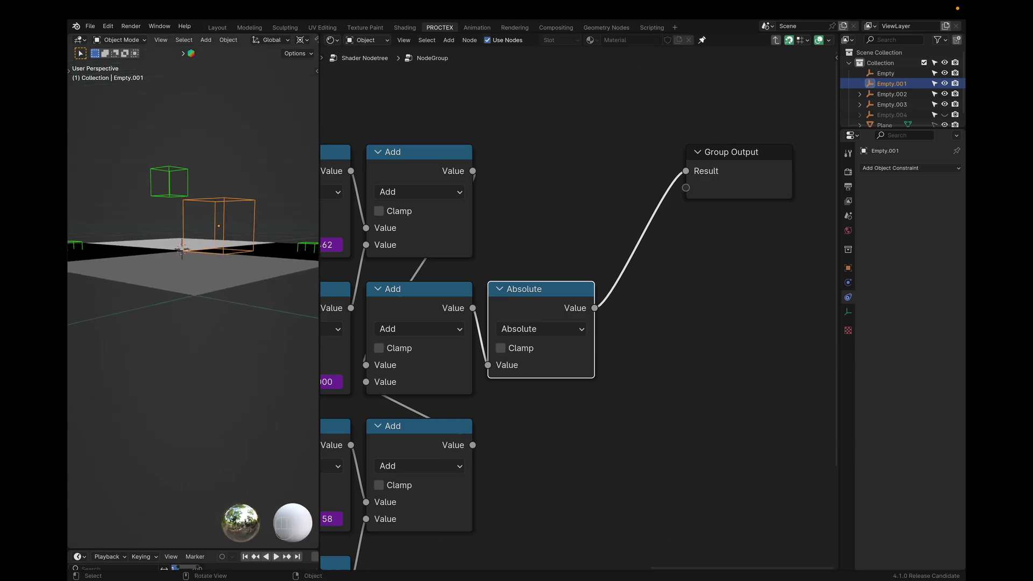
pyautogui.press('g')
pyautogui.press('z')
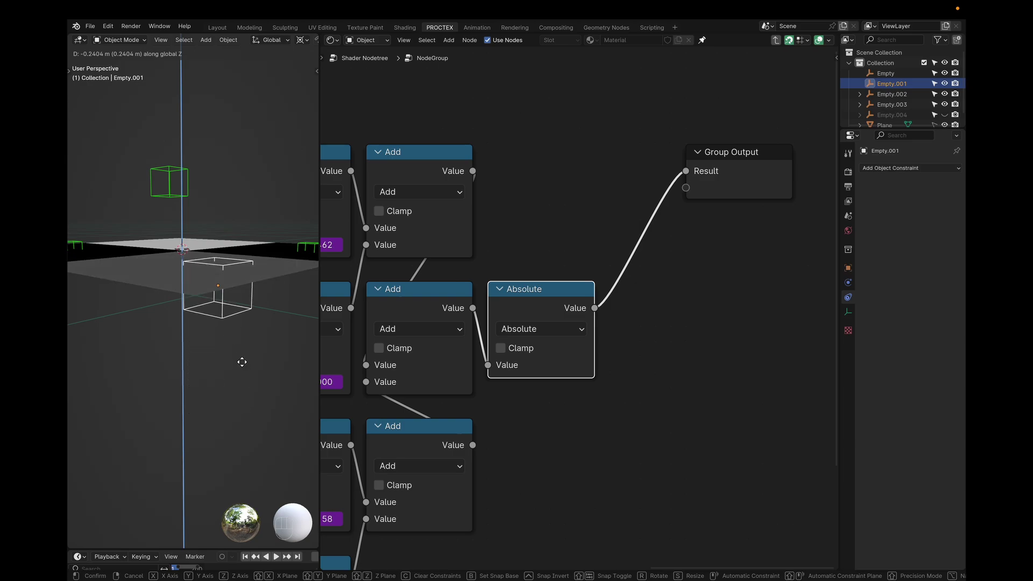
pyautogui.click(242, 362)
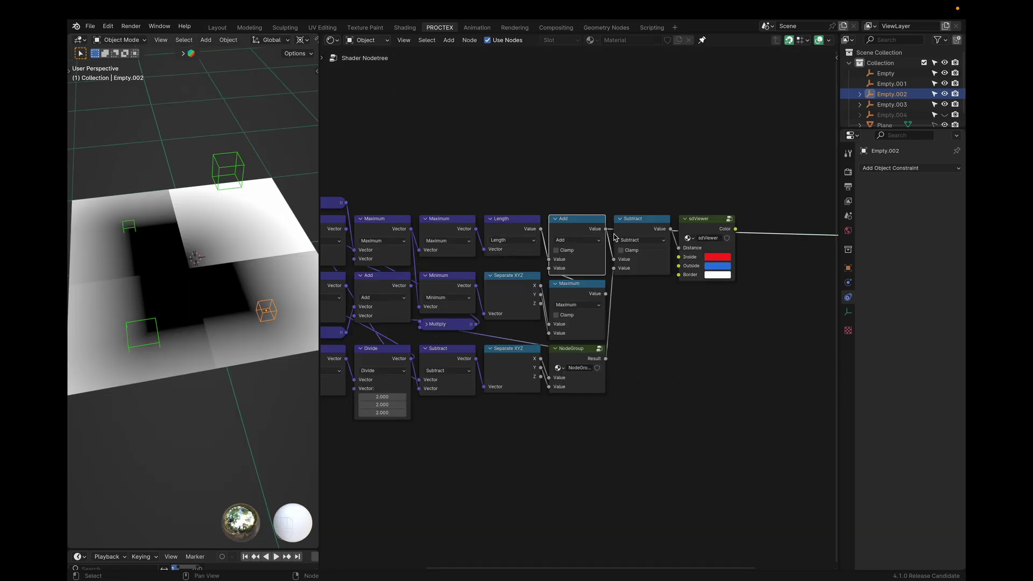
# Preview the Subtract node's output, and connect the Value node to the reroute feeding the Subtract node's second input
pyautogui.hotkey('shift', 'ctrl')
pyautogui.keyDown('ctrl'); pyautogui.keyDown('shift'); pyautogui.click(639, 230); pyautogui.keyUp('shift'); pyautogui.keyUp('ctrl')
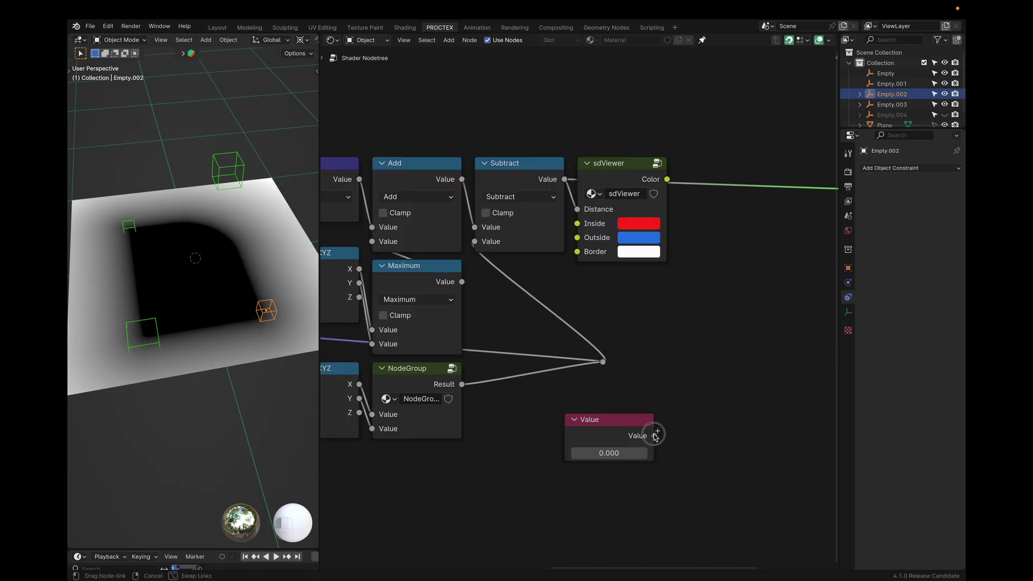
pyautogui.moveTo(655, 435); pyautogui.dragTo(603, 362)
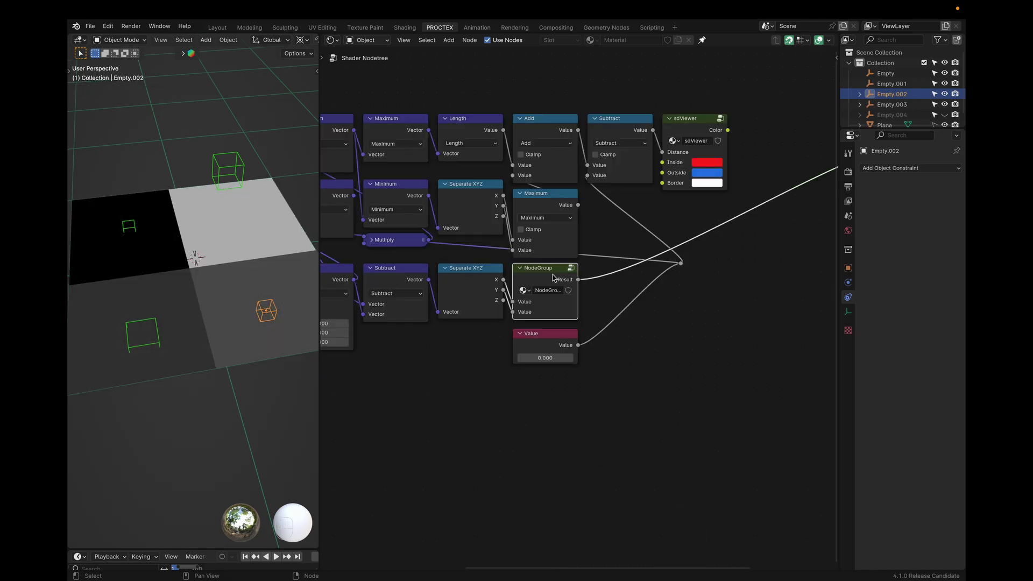
# Preview the Value node and test uniform corner rounding by setting its value to 0.280 and to 0.140
pyautogui.keyDown('ctrl'); pyautogui.keyDown('shift'); pyautogui.click(546, 337); pyautogui.keyUp('shift'); pyautogui.keyUp('ctrl')
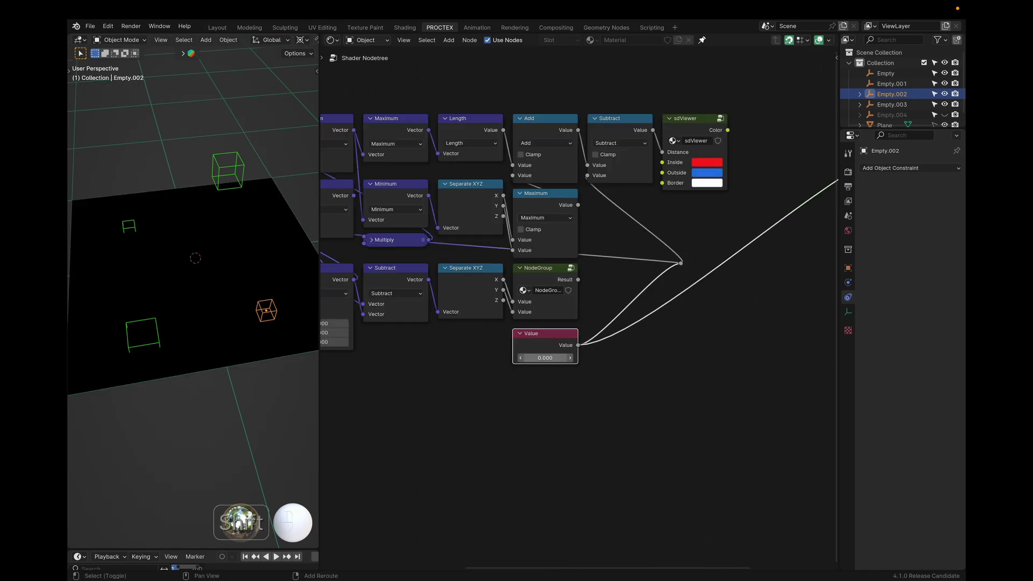
pyautogui.moveTo(545, 358); pyautogui.dragTo(527, 358)
pyautogui.moveTo(527, 358); pyautogui.dragTo(614, 373)
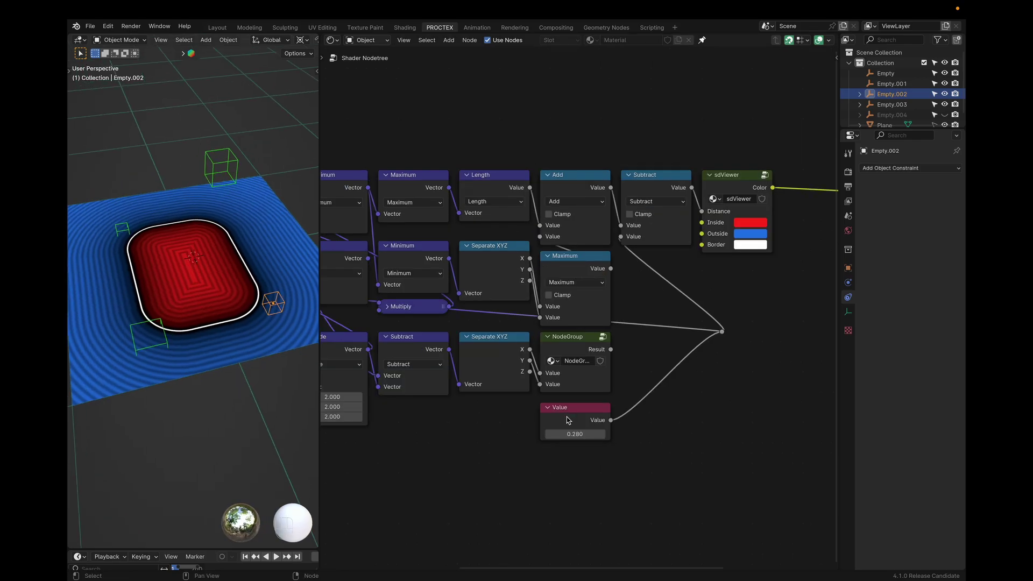
pyautogui.moveTo(575, 434)
pyautogui.mouseDown()
pyautogui.moveTo(560, 433)
pyautogui.moveTo(592, 434)
pyautogui.mouseUp()
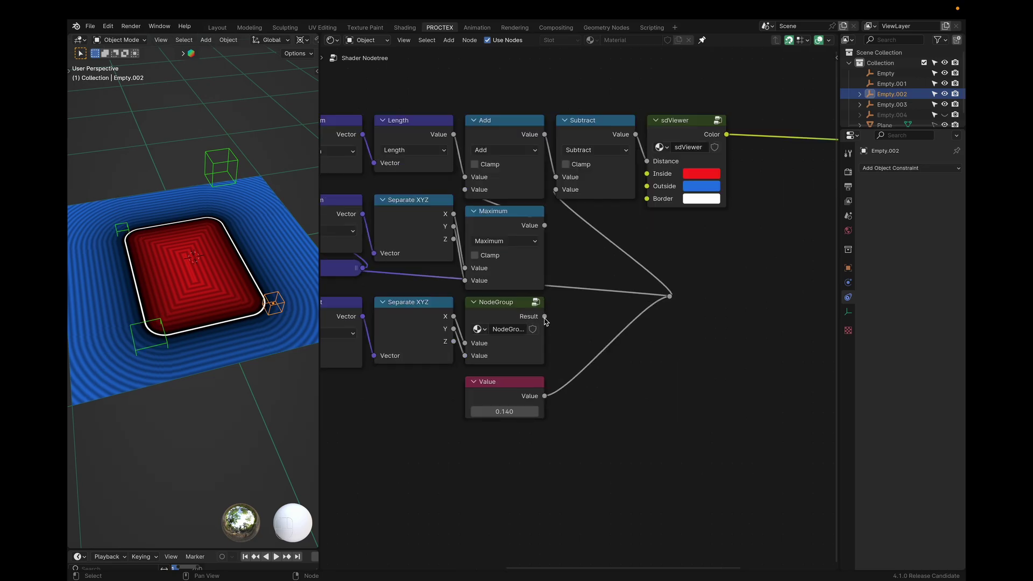
# Connect the NodeGroup's Result to the reroute feeding the final Subtract node, delete the Value node, and dissolve the reroute
pyautogui.moveTo(546, 318); pyautogui.dragTo(666, 302)
pyautogui.click(632, 329)
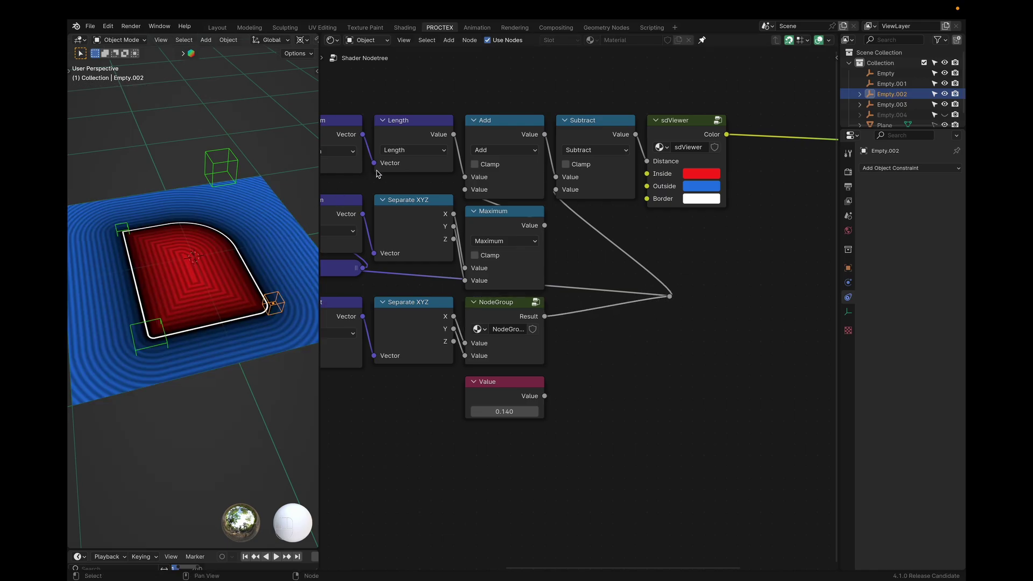
pyautogui.press('super+x')
pyautogui.press('super+x')
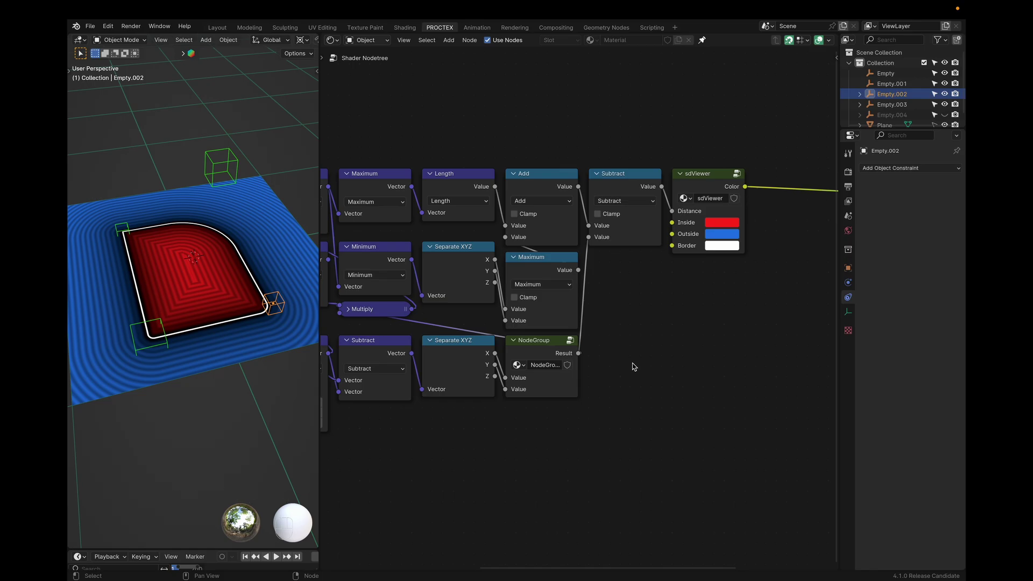
# Select all four corner empties and raise them together about 0.40 m along Z to test rounding every corner
pyautogui.click(149, 337)
pyautogui.press('g')
pyautogui.press('z')
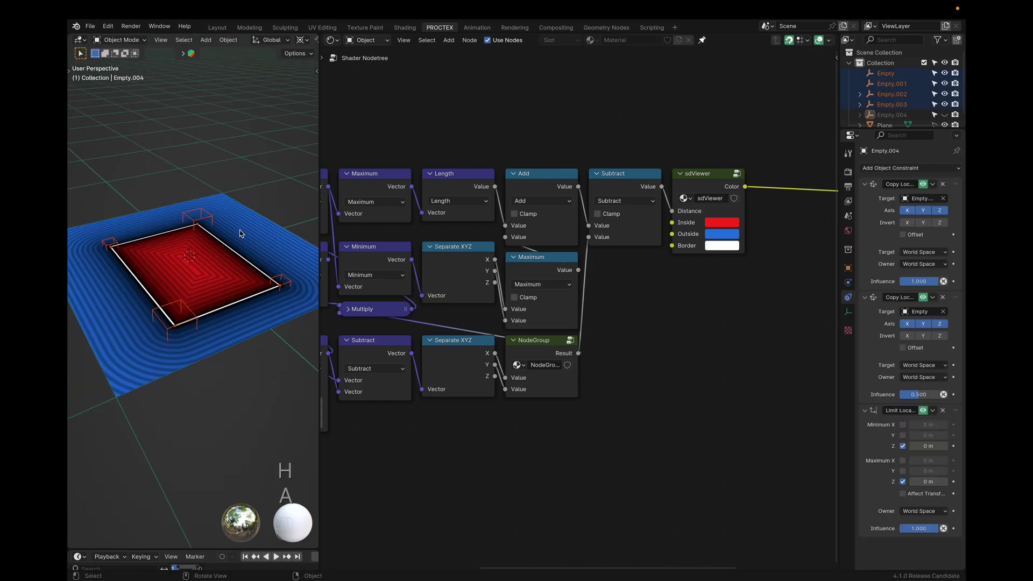
pyautogui.press('g')
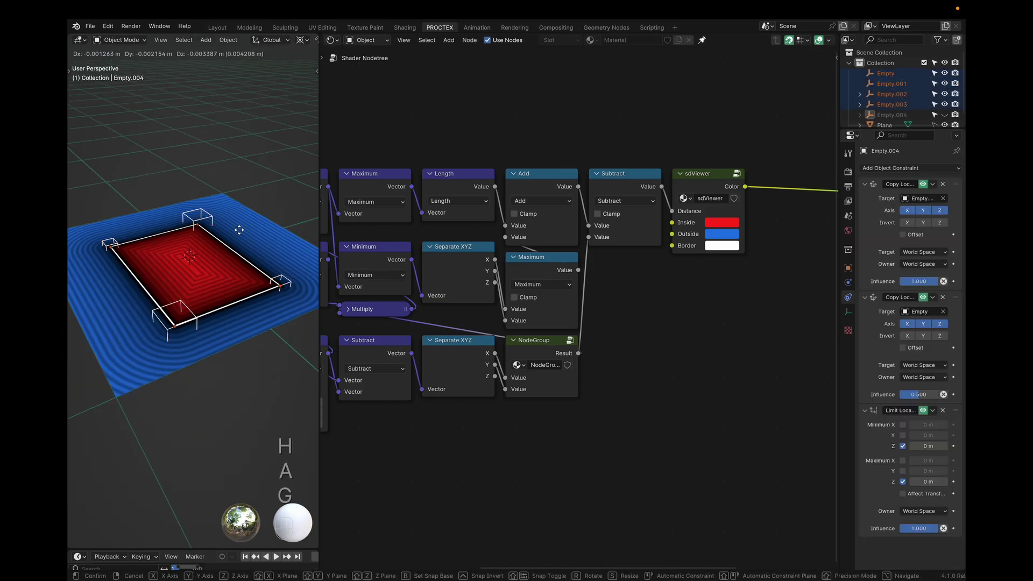
pyautogui.press('z')
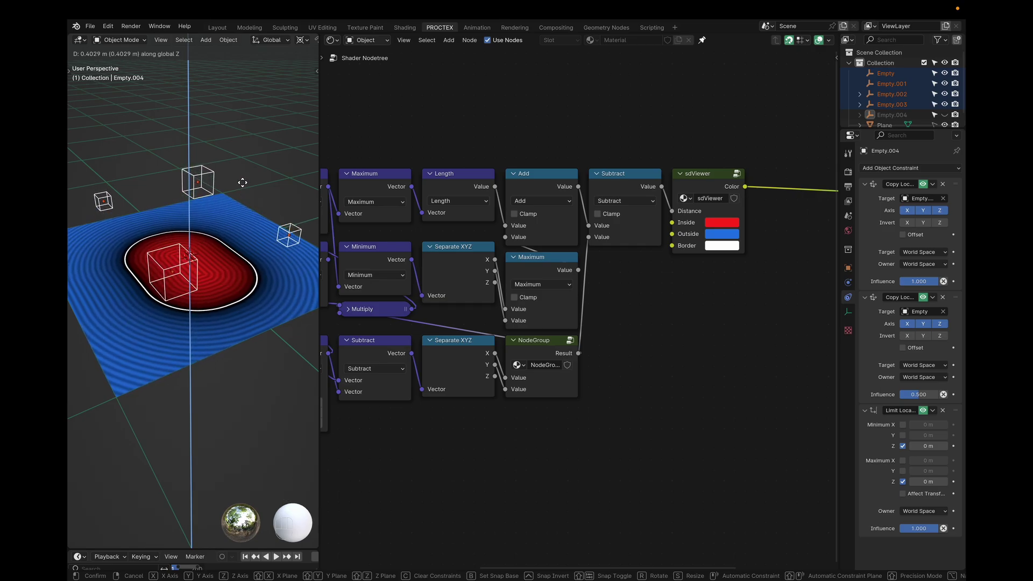
# Unhide the centre empty Empty.004 and try rotating it about the Z axis
pyautogui.hotkey('alt', 'h')
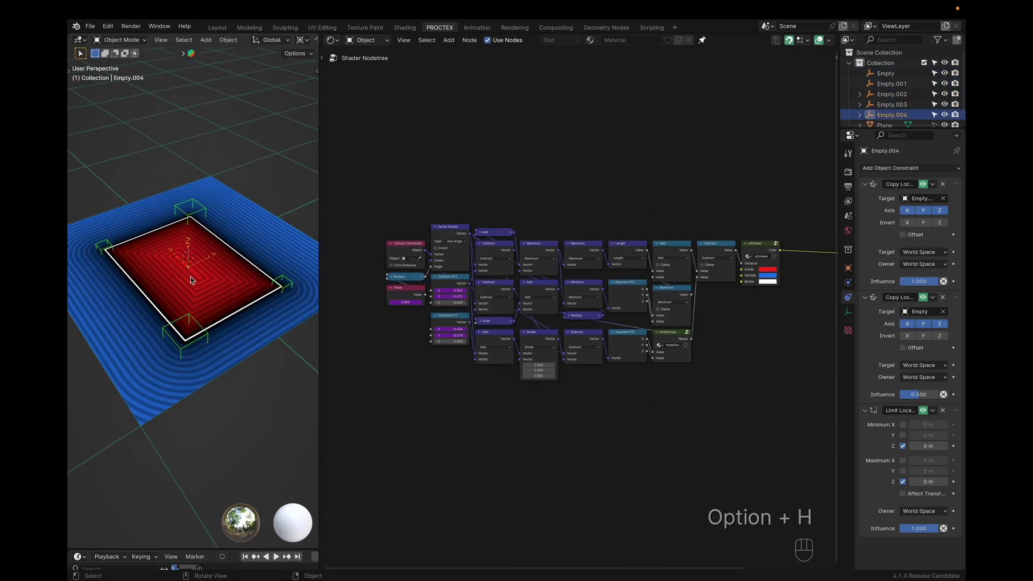
pyautogui.scroll(10, 252, 416)
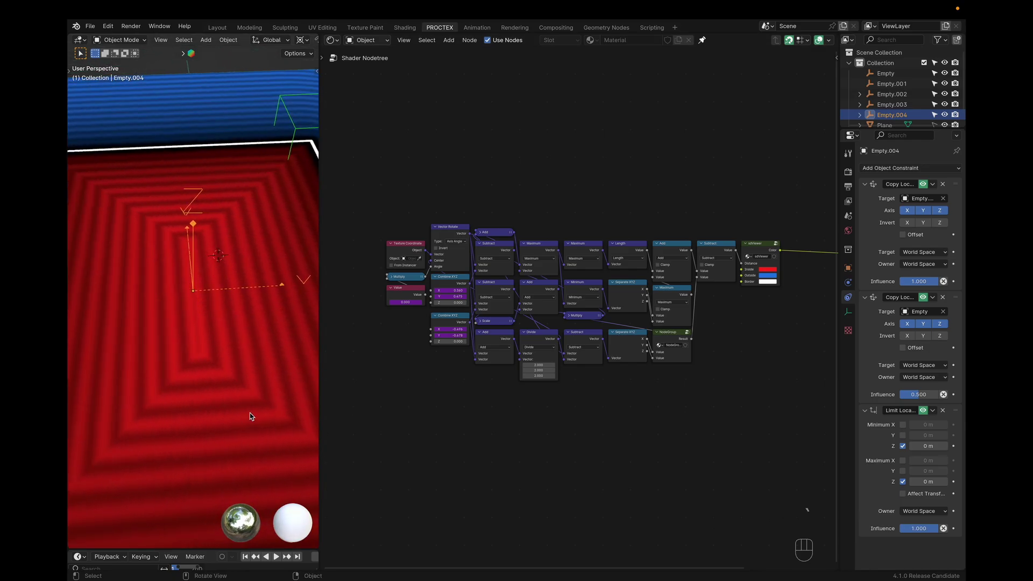
pyautogui.scroll(-10, 252, 416)
pyautogui.press('r')
pyautogui.press('z')
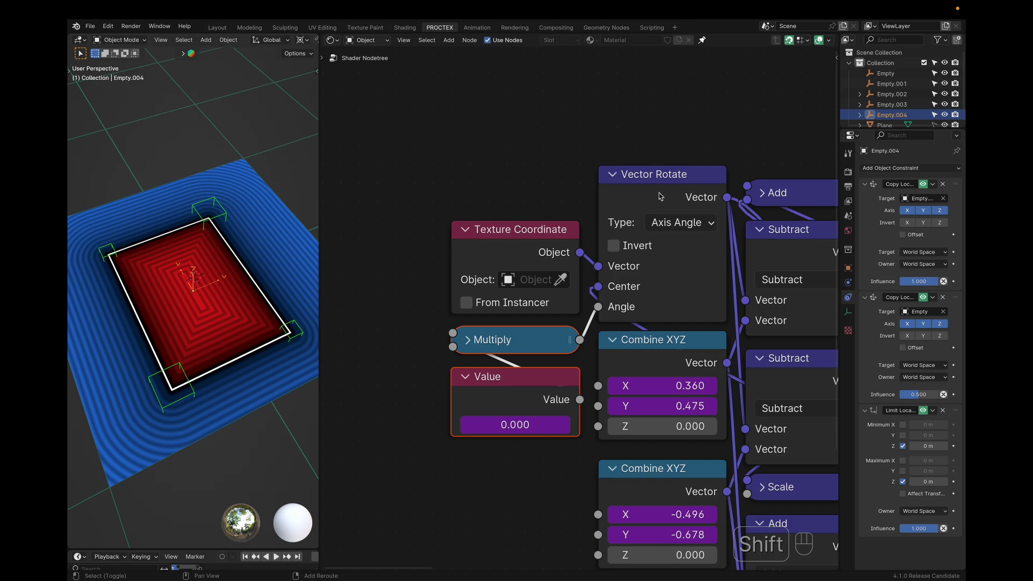
# Examine the Vector Rotate node's Center and Angle inputs and the driven Value node that feeds the angle
pyautogui.keyDown('shift'); pyautogui.click(661, 175); pyautogui.keyUp('shift')
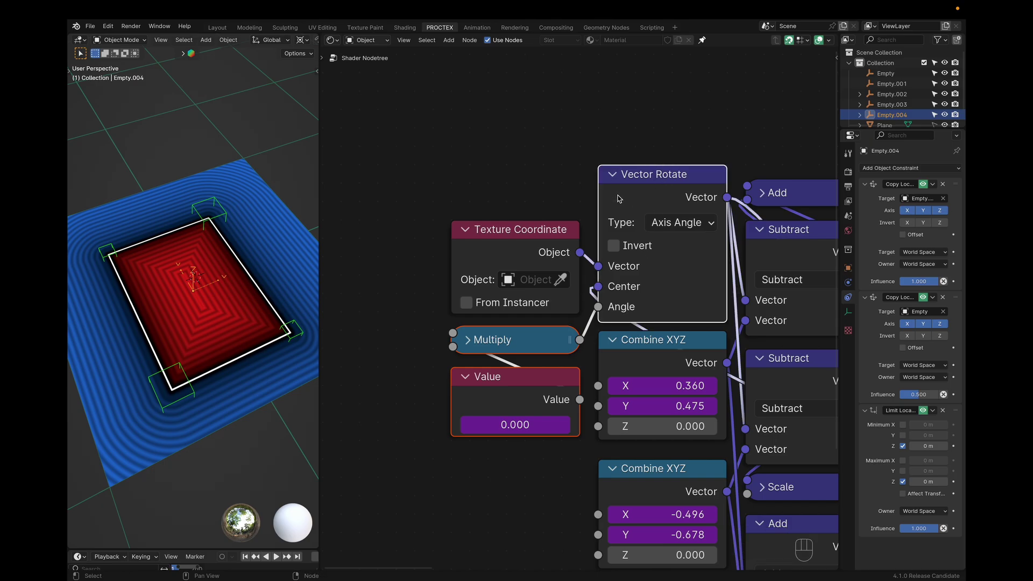
pyautogui.scroll(1, 585, 317)
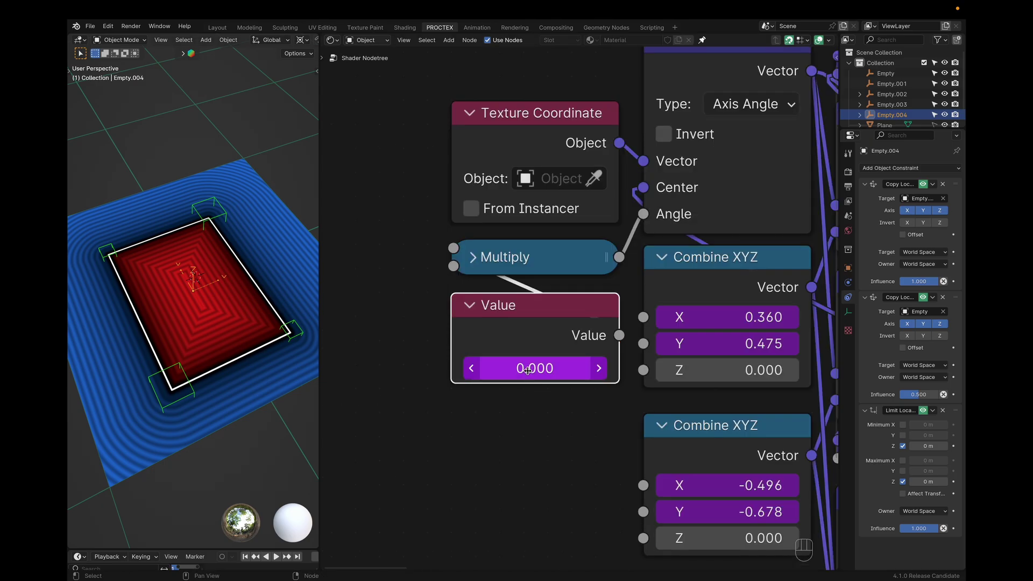
pyautogui.press('r')
pyautogui.press('z')
pyautogui.rightClick(521, 369)
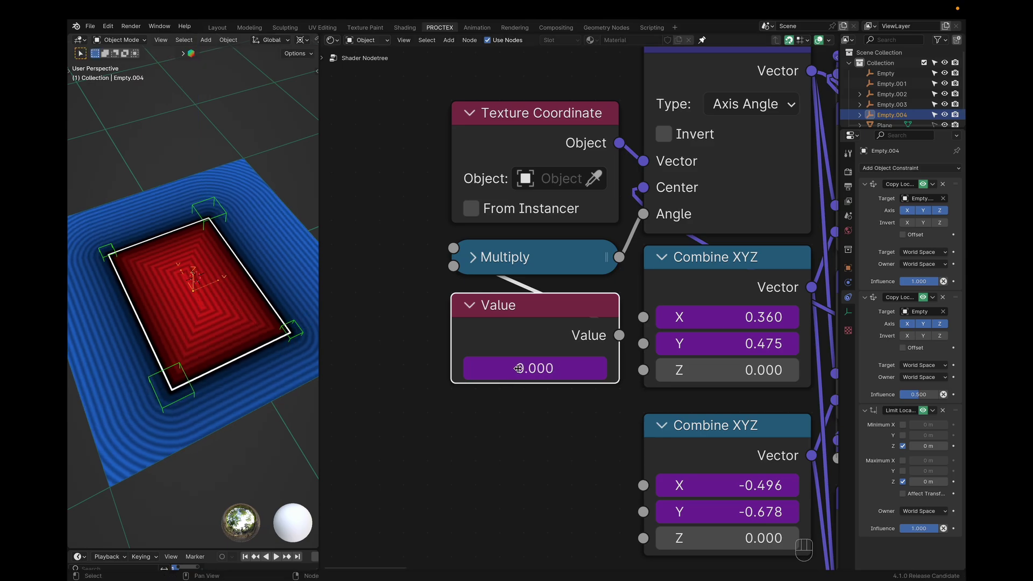
pyautogui.click(528, 369)
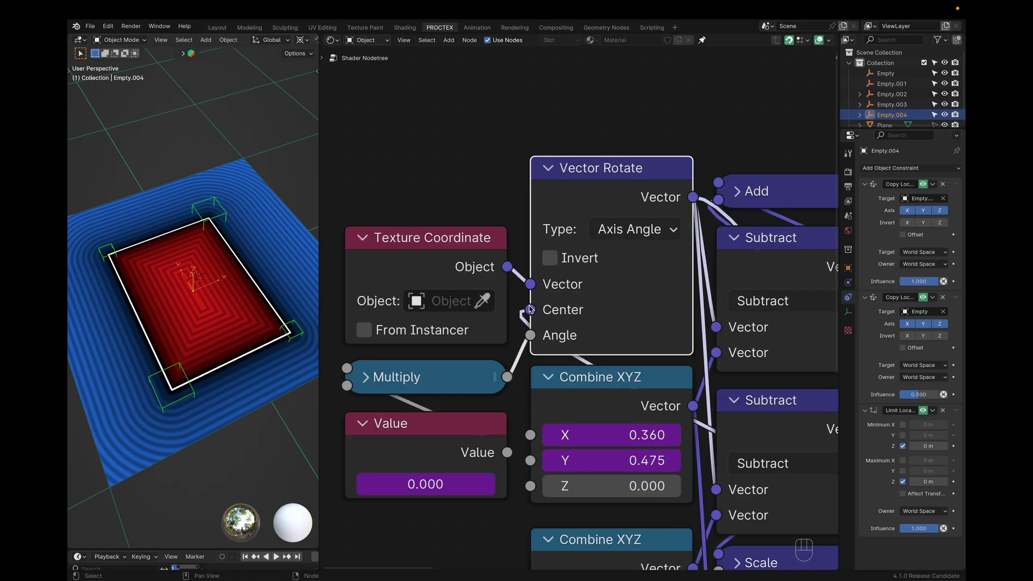
pyautogui.moveTo(530, 309)
pyautogui.mouseDown()
pyautogui.moveTo(515, 311)
pyautogui.moveTo(528, 308)
pyautogui.mouseUp()
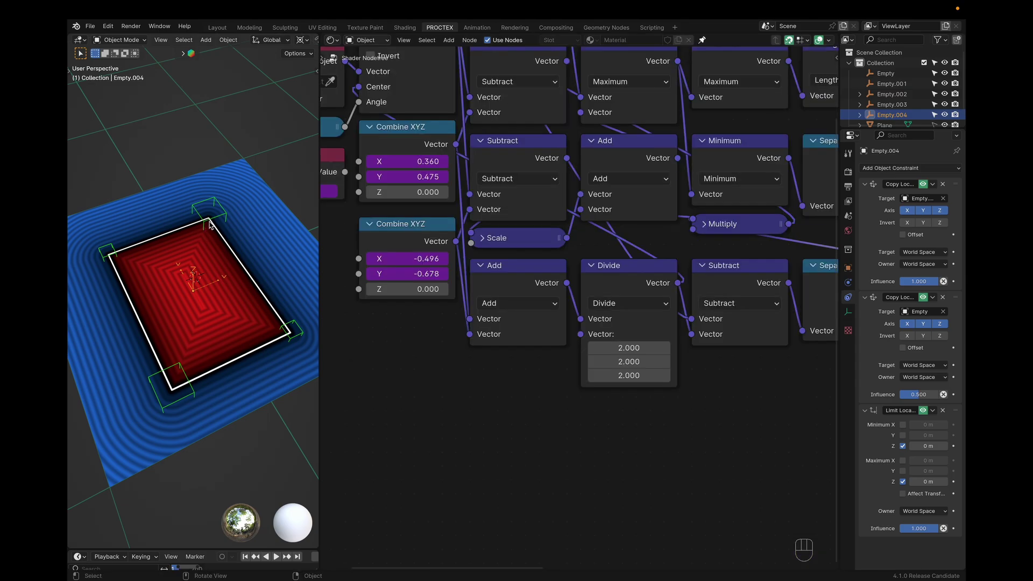
# Rotate Empty.004 back and forth about the global Z axis to test turning the rectangle
pyautogui.press('r')
pyautogui.press('r')
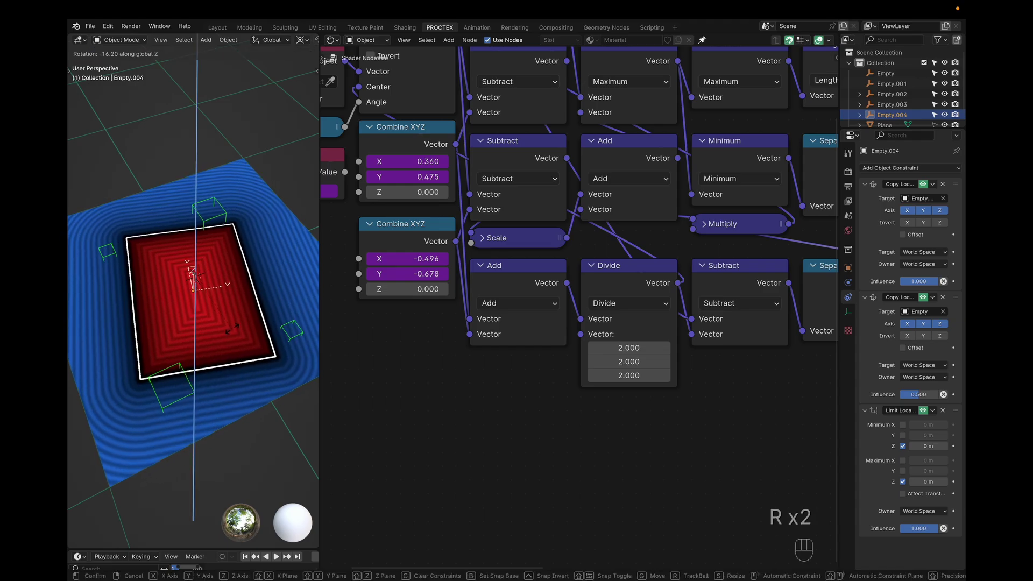
pyautogui.click(249, 321)
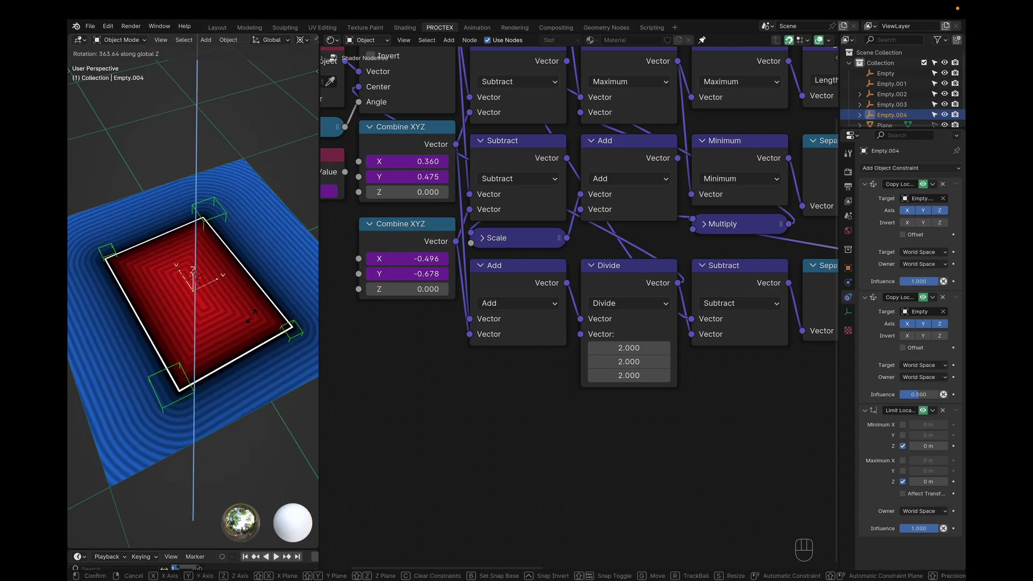
# In the Layout workspace, select the Empty and Empty.002 corners and raise them together about 0.36 m along Z
pyautogui.press('Home')
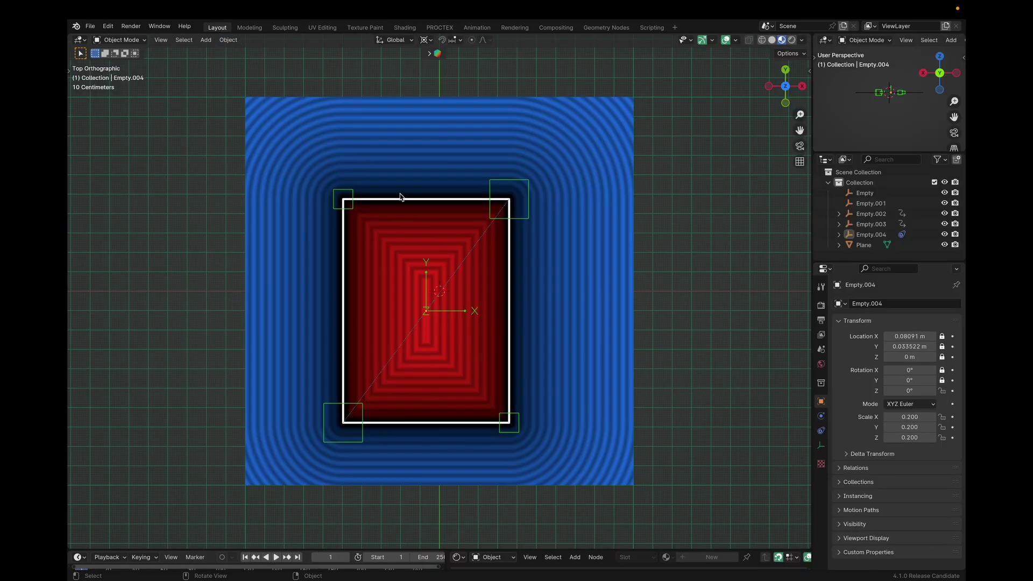
pyautogui.scroll(-5, 502, 292)
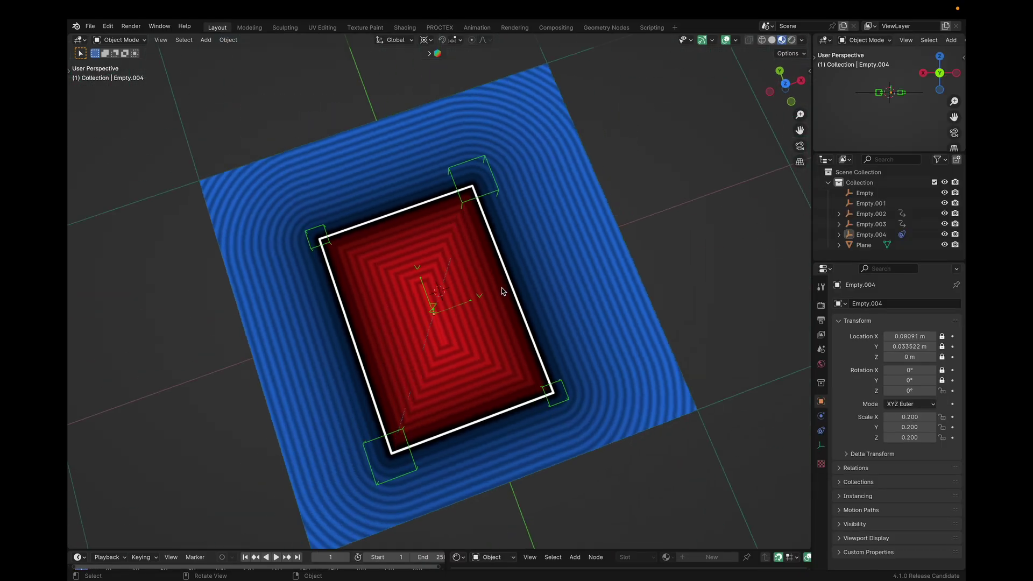
pyautogui.keyDown('ctrl'); pyautogui.scroll(3, 502, 291); pyautogui.keyUp('ctrl')
pyautogui.keyDown('shift'); pyautogui.scroll(-3, 502, 291); pyautogui.keyUp('shift')
pyautogui.keyDown('ctrl'); pyautogui.scroll(-2, 502, 292); pyautogui.keyUp('ctrl')
pyautogui.keyDown('ctrl'); pyautogui.scroll(-1, 501, 291); pyautogui.keyUp('ctrl')
pyautogui.hscroll(1, 502, 291)
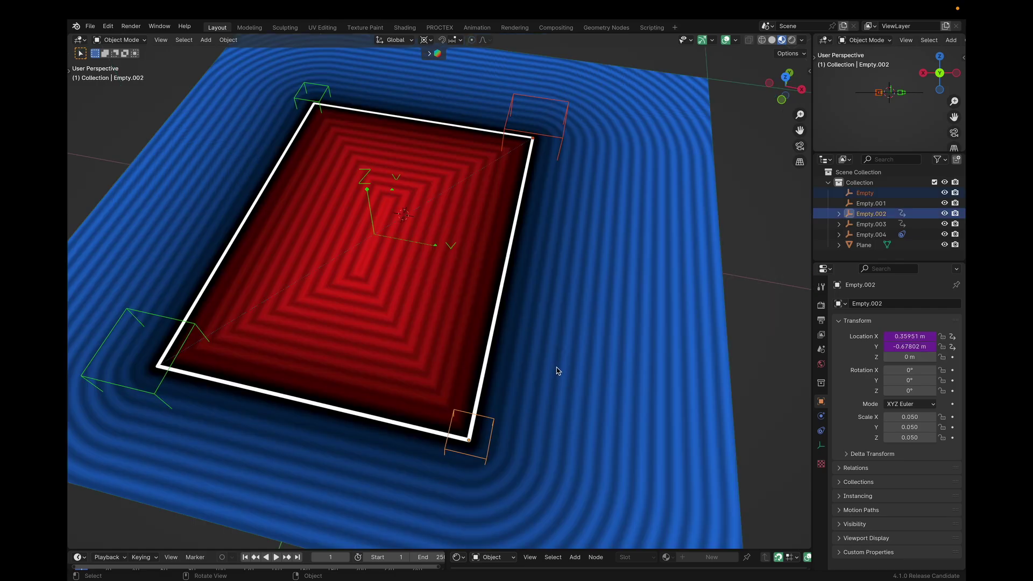
pyautogui.press('g')
pyautogui.press('z')
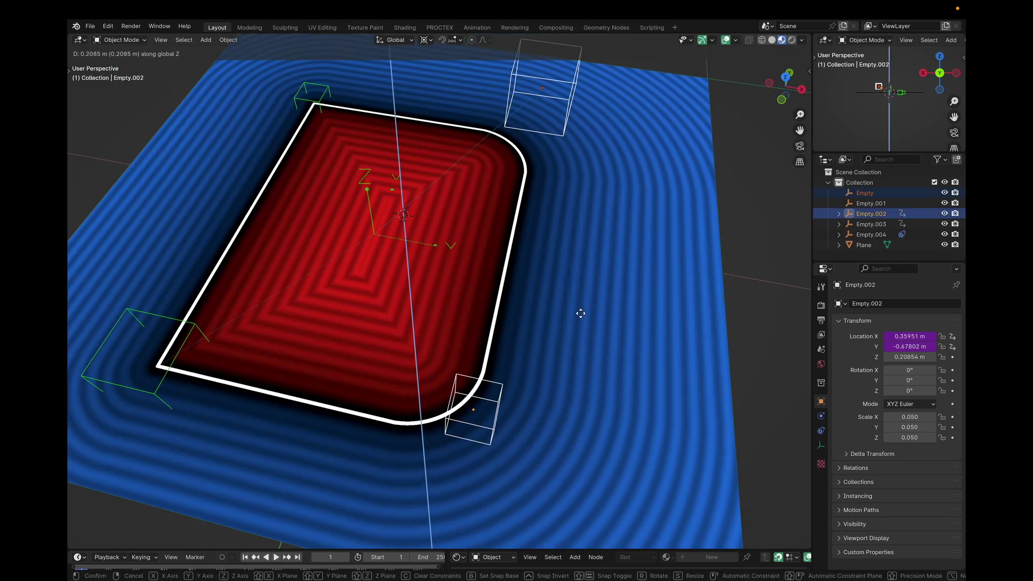
pyautogui.click(588, 276)
pyautogui.hscroll(3, 588, 277)
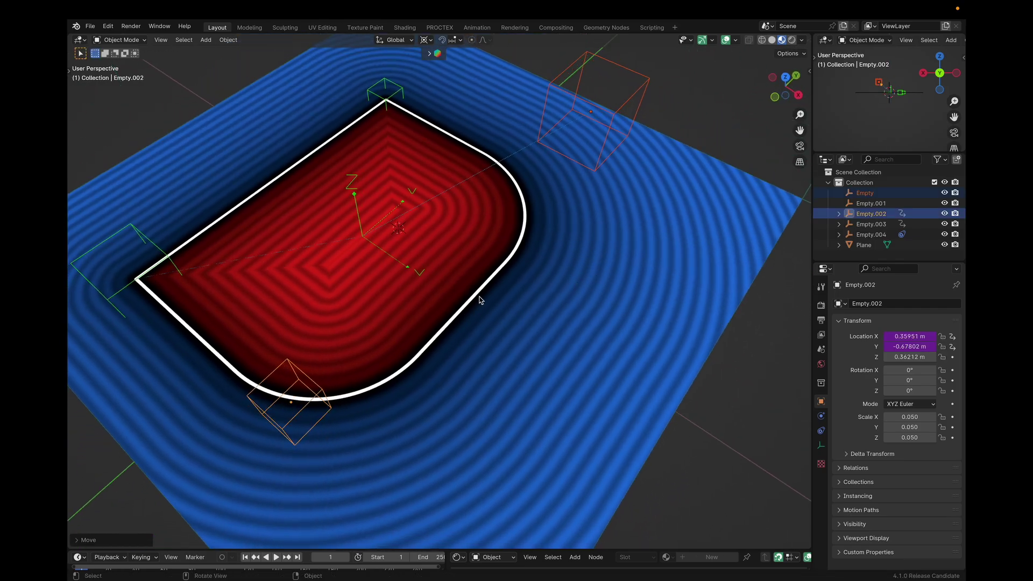
# Raise Empty.002 alone to a Z height of about 0.73 m and inspect the border between its quadrant and the neighbouring one
pyautogui.click(310, 386)
pyautogui.press('g')
pyautogui.press('z')
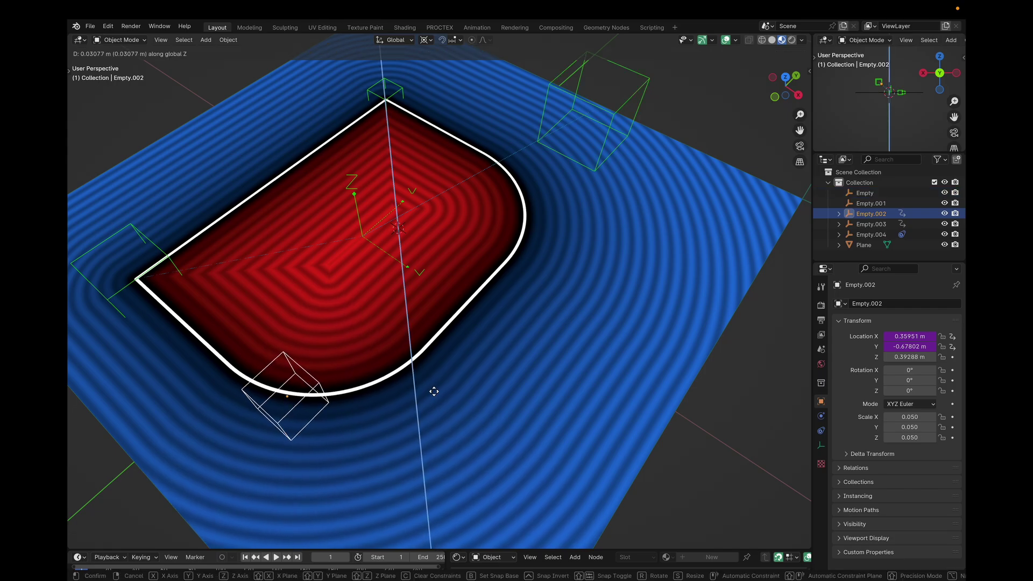
pyautogui.click(446, 325)
pyautogui.scroll(5, 484, 346)
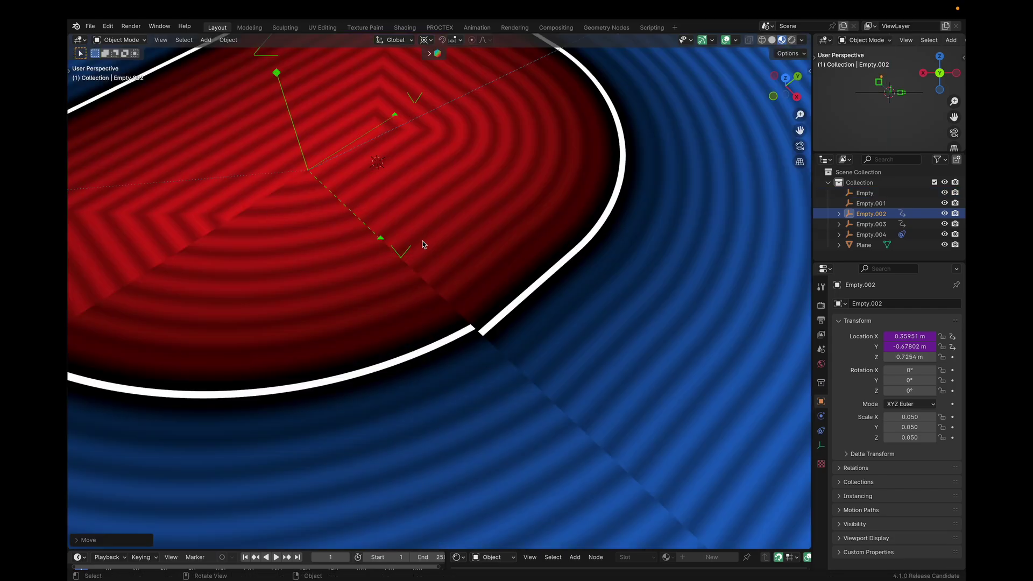
pyautogui.scroll(2, 466, 345)
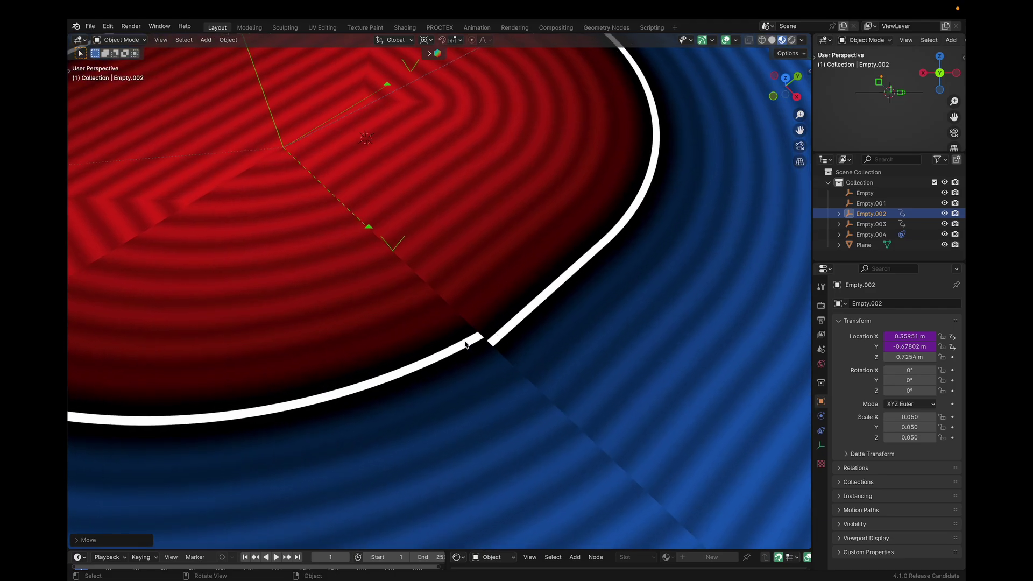
# Undo the last three changes and preview the NodeGroup's Result output to examine the radius value of each quadrant
pyautogui.press('super+z')
pyautogui.press('super+z')
pyautogui.press('super+z')
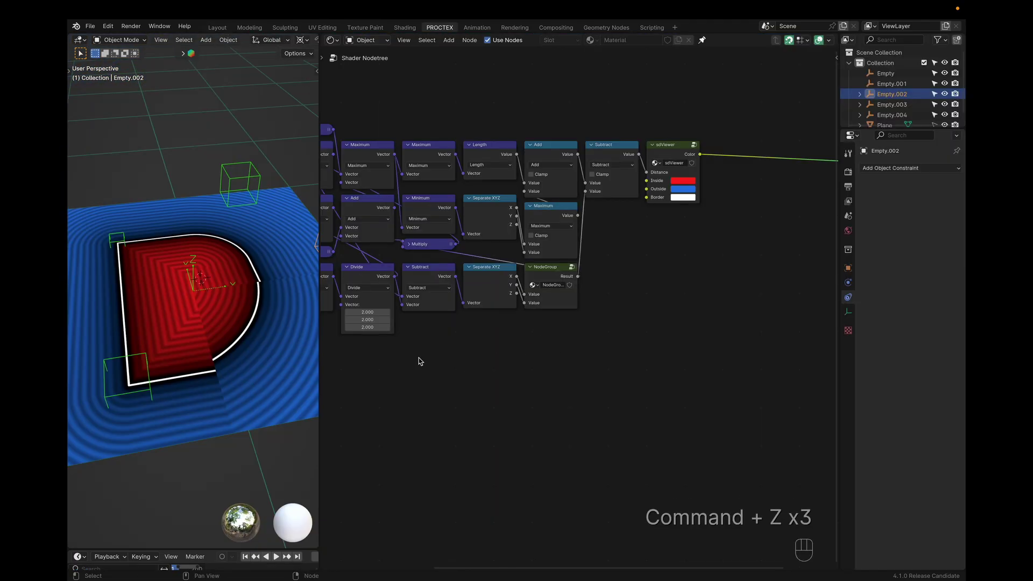
pyautogui.keyDown('ctrl'); pyautogui.keyDown('shift'); pyautogui.click(567, 286); pyautogui.keyUp('shift'); pyautogui.keyUp('ctrl')
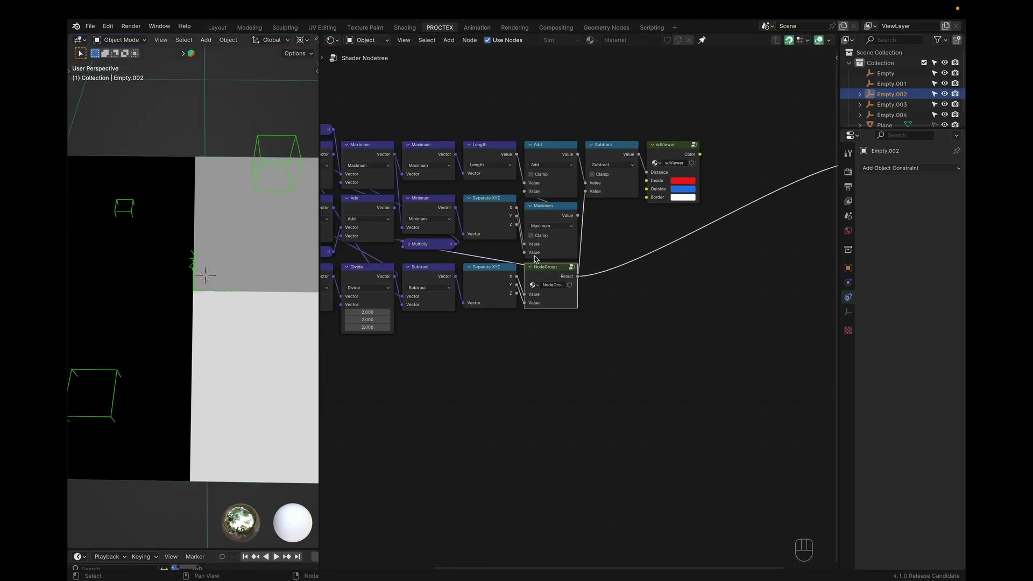
pyautogui.click(423, 343)
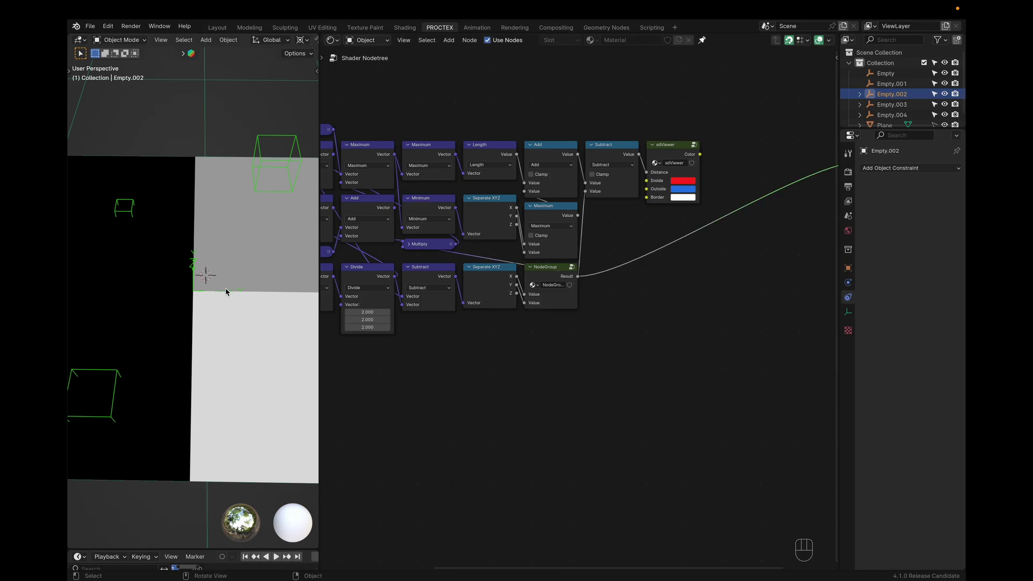
# Rotate Empty.004 to about -17° around Z to turn the rectangle with its rounded corners
pyautogui.scroll(-3, 226, 292)
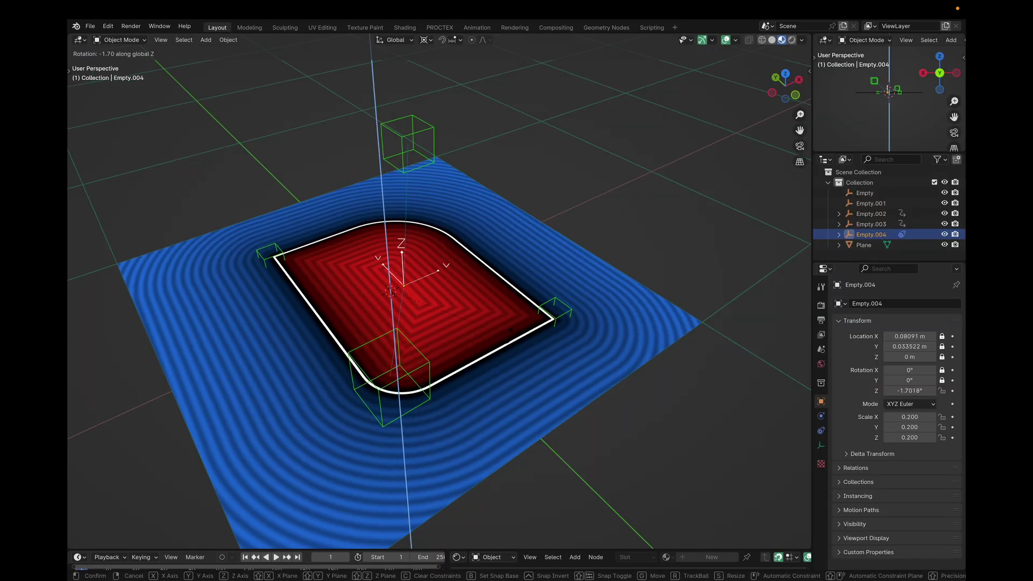
pyautogui.moveTo(537, 315)
pyautogui.click(526, 345)
pyautogui.hscroll(-4, 526, 345)
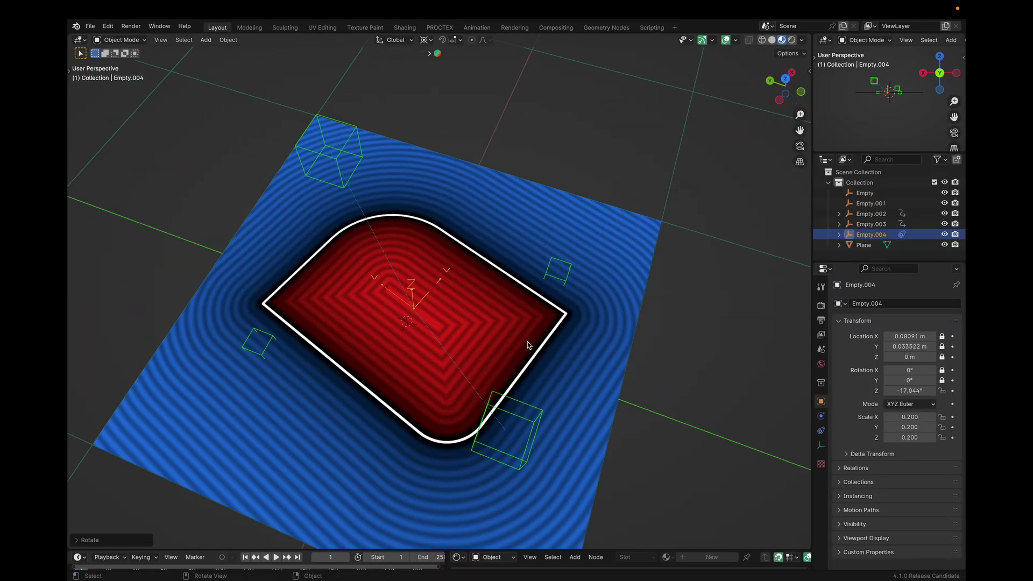
pyautogui.keyDown('shift'); pyautogui.scroll(-2, 527, 344); pyautogui.keyUp('shift')
pyautogui.keyDown('ctrl'); pyautogui.scroll(1, 528, 345); pyautogui.keyUp('ctrl')
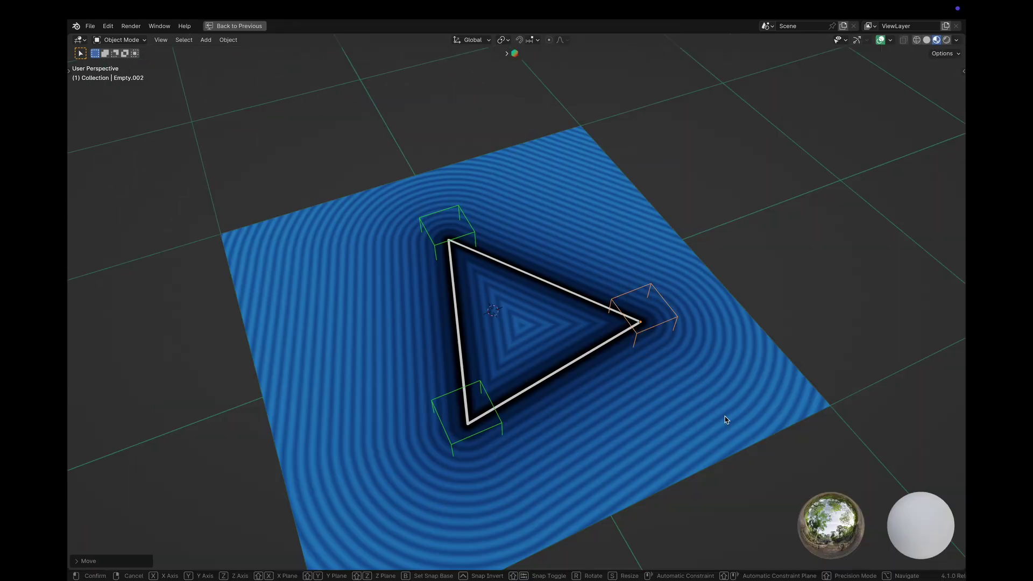
# Move the triangle's corner empty Empty.002 within the XY plane, keeping its Z height locked
pyautogui.press('g')
pyautogui.hotkey('shift', 'z')
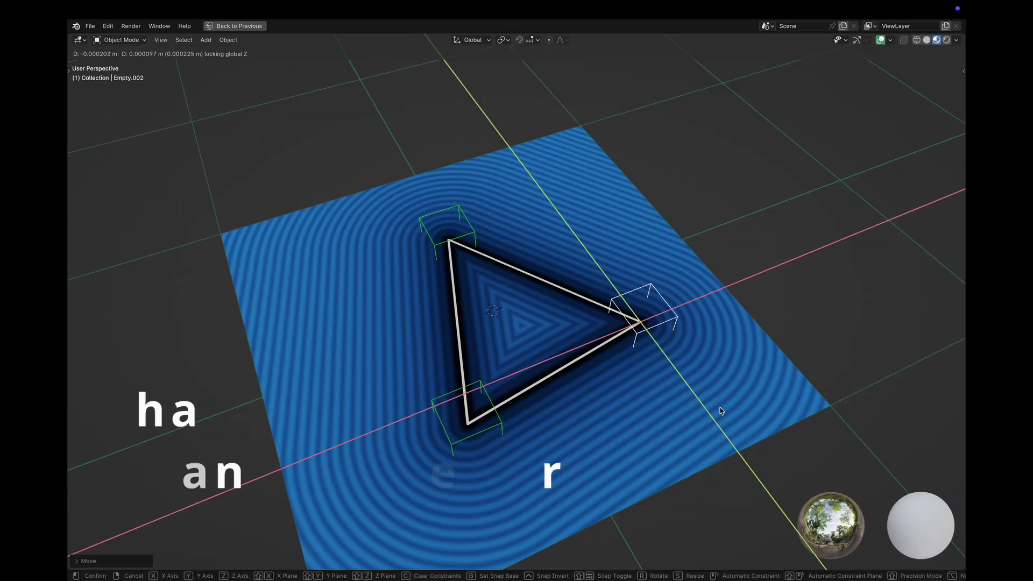